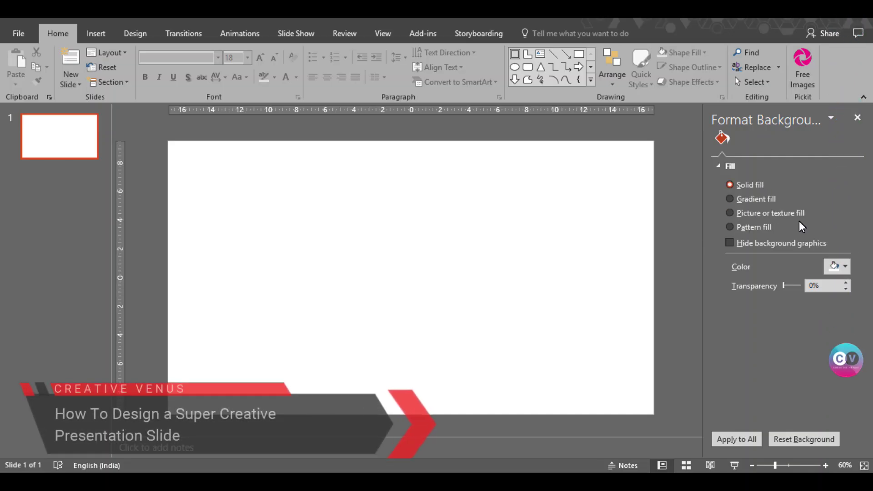
# Fill the slide background with solid black from the Theme Colors.
pyautogui.click(847, 270)
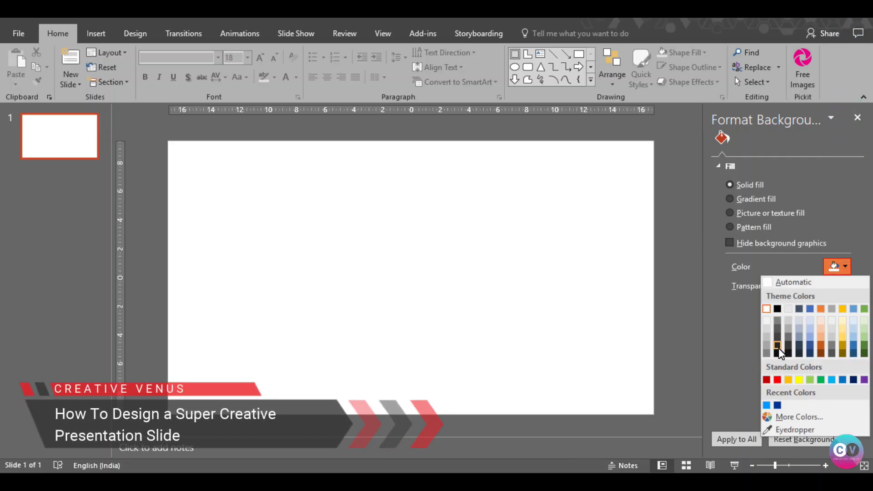
pyautogui.click(777, 354)
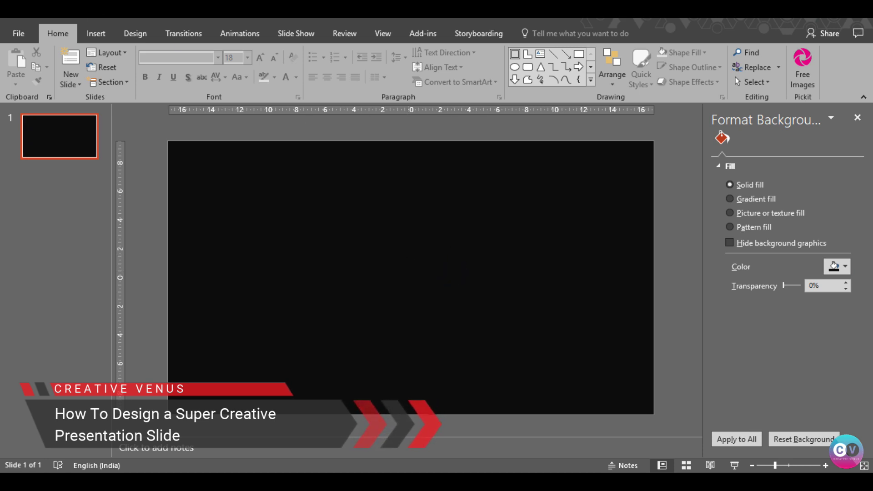
# Draw a blue rectangle as a square in the centre of the slide.
pyautogui.click(95, 33)
pyautogui.click(218, 68)
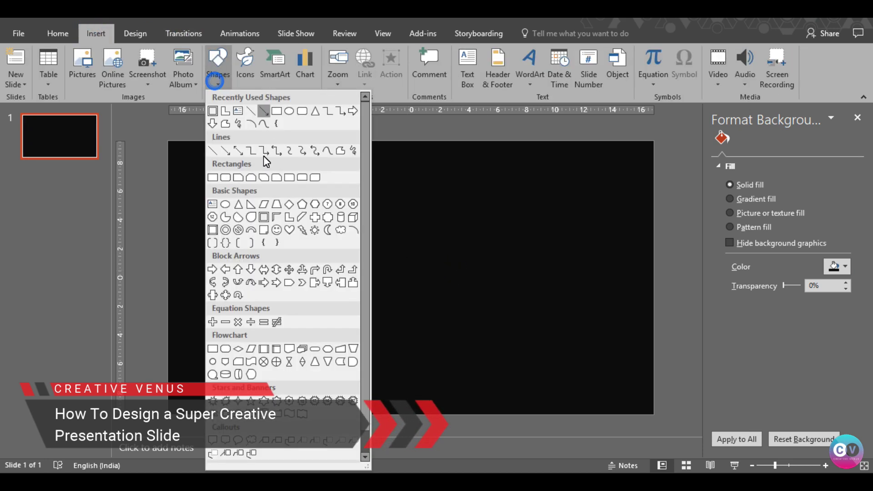
pyautogui.click(212, 177)
pyautogui.moveTo(324, 192); pyautogui.dragTo(483, 299)
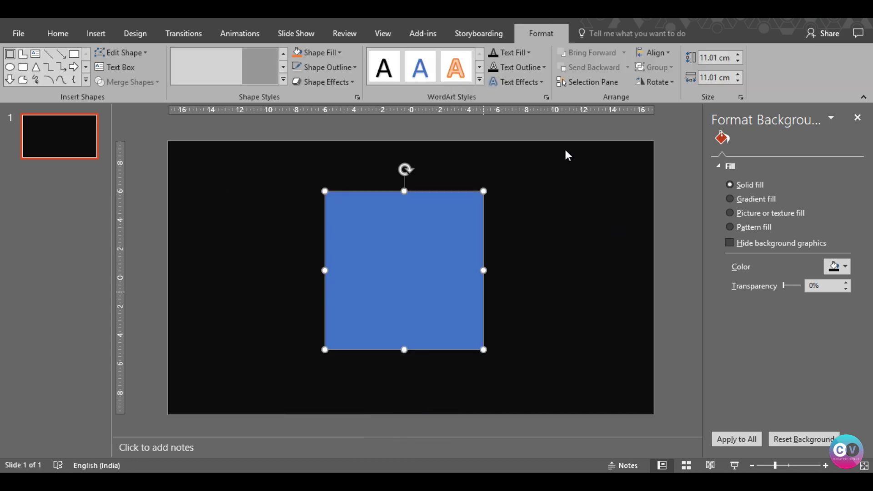
# Draw a Frame shape over the blue square and thin its border with the yellow handle.
pyautogui.click(89, 33)
pyautogui.click(217, 69)
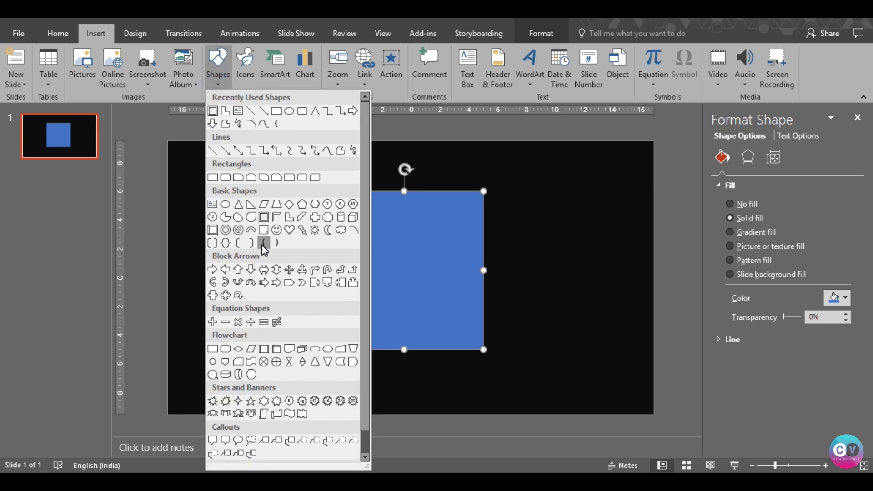
pyautogui.click(263, 217)
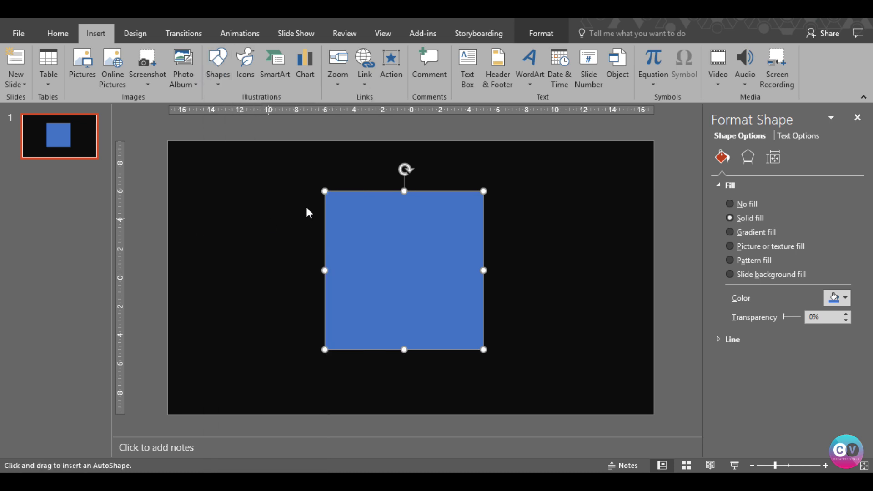
pyautogui.moveTo(311, 183); pyautogui.dragTo(487, 318)
pyautogui.moveTo(443, 293); pyautogui.dragTo(427, 286)
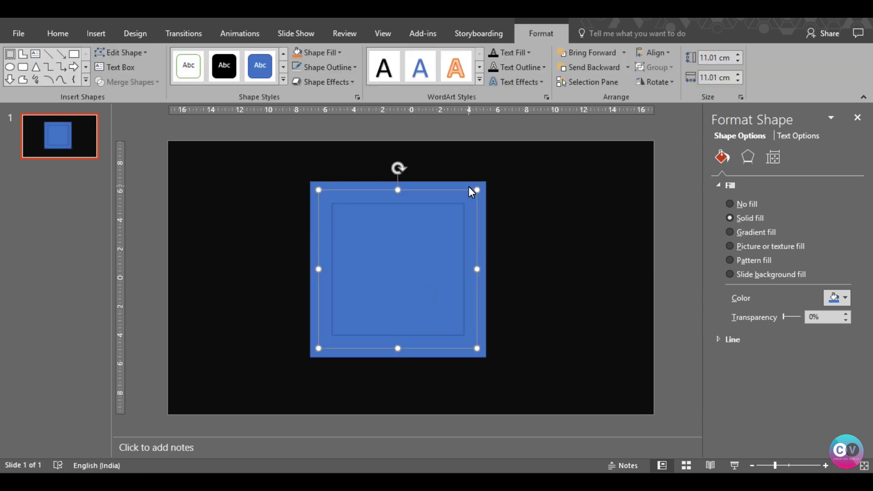
pyautogui.moveTo(469, 186); pyautogui.dragTo(470, 186)
pyautogui.moveTo(333, 182); pyautogui.dragTo(312, 181)
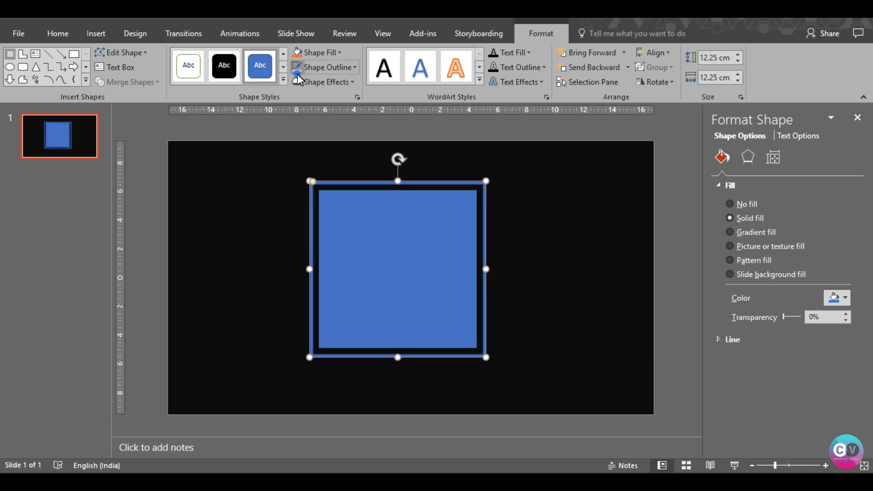
# Resize the frame to 11.94 cm so it fits around the square.
pyautogui.click(506, 241)
pyautogui.moveTo(267, 386); pyautogui.dragTo(540, 157)
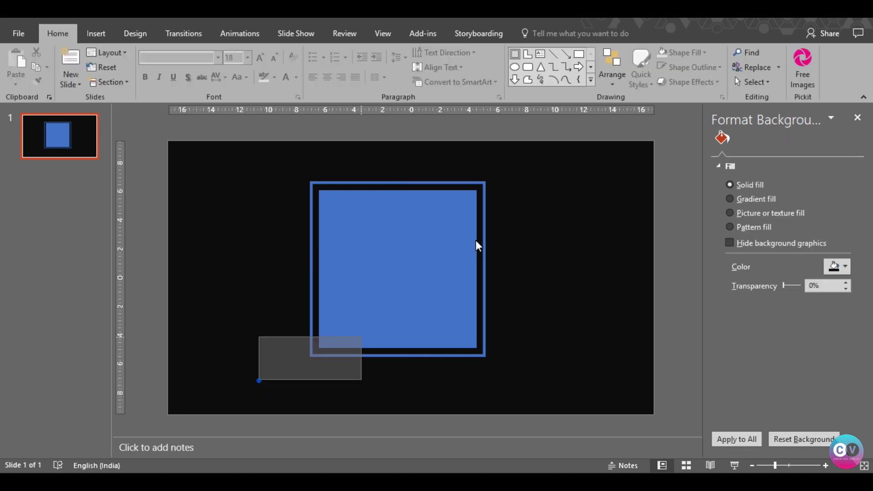
pyautogui.click(551, 265)
pyautogui.click(484, 247)
pyautogui.moveTo(487, 357); pyautogui.dragTo(480, 354)
pyautogui.moveTo(484, 309); pyautogui.dragTo(437, 304)
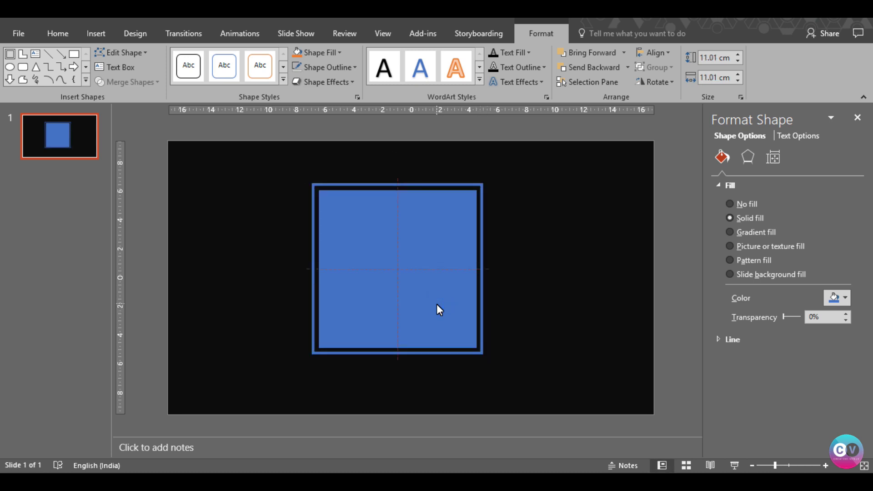
# Rotate the square and its frame together by 45° into a diamond.
pyautogui.click(525, 318)
pyautogui.moveTo(263, 384)
pyautogui.mouseDown()
pyautogui.moveTo(558, 135)
pyautogui.moveTo(551, 152)
pyautogui.mouseUp()
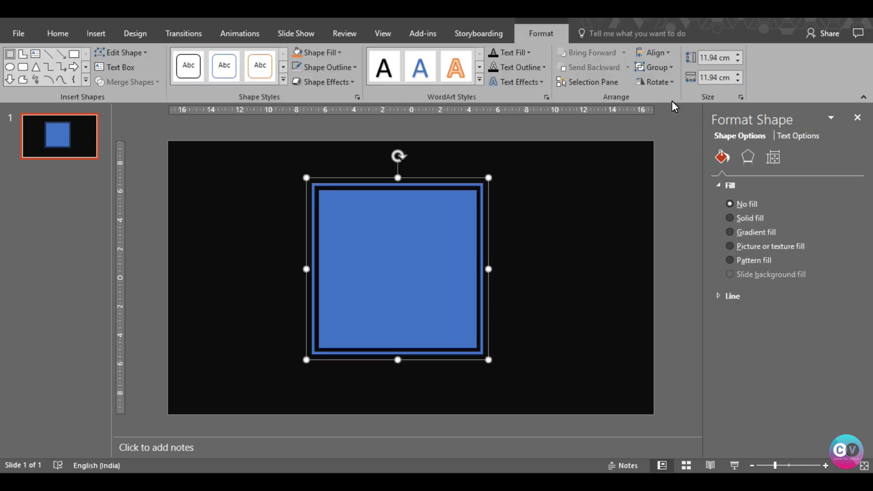
pyautogui.click(659, 83)
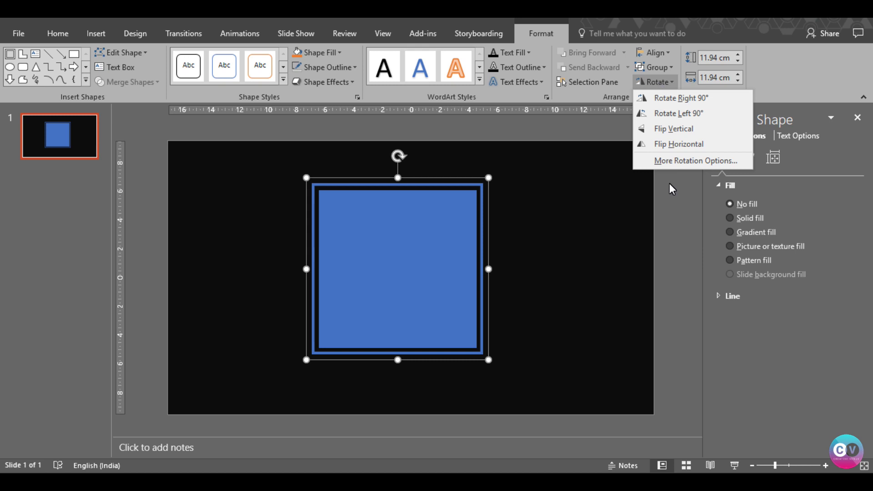
pyautogui.press('Escape')
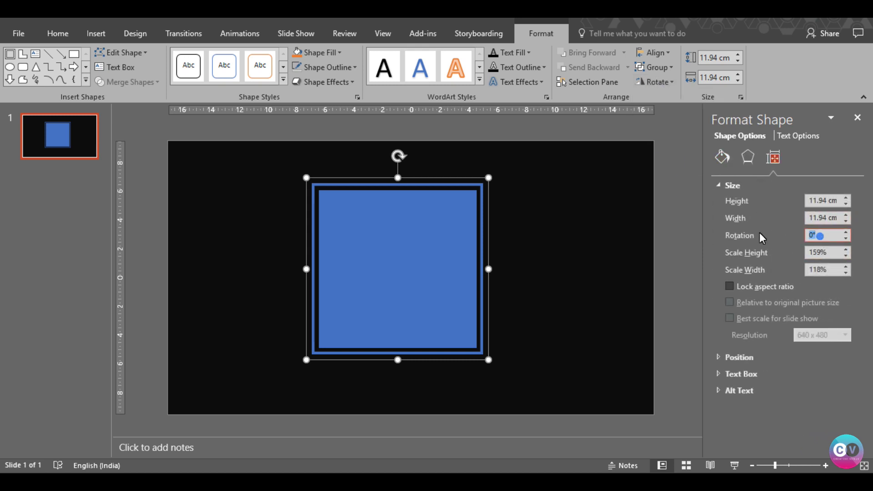
pyautogui.write('45')
pyautogui.press('Return')
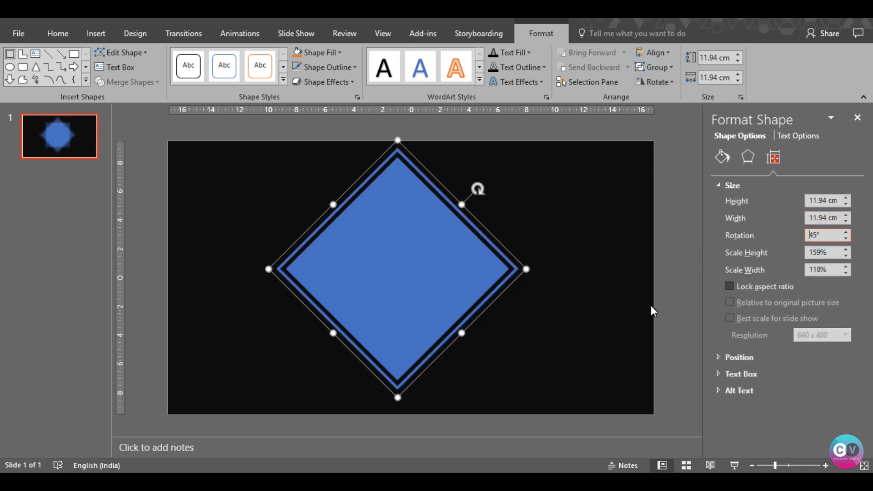
# Move the diamond against the slide's right edge and enlarge it to 14.75 cm.
pyautogui.moveTo(450, 252); pyautogui.dragTo(639, 252)
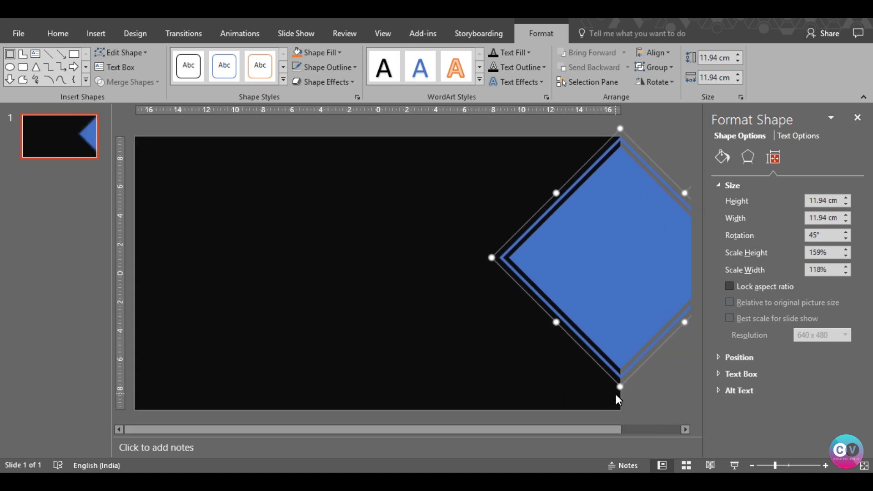
pyautogui.moveTo(616, 285)
pyautogui.mouseDown()
pyautogui.moveTo(631, 302)
pyautogui.moveTo(613, 302)
pyautogui.mouseUp()
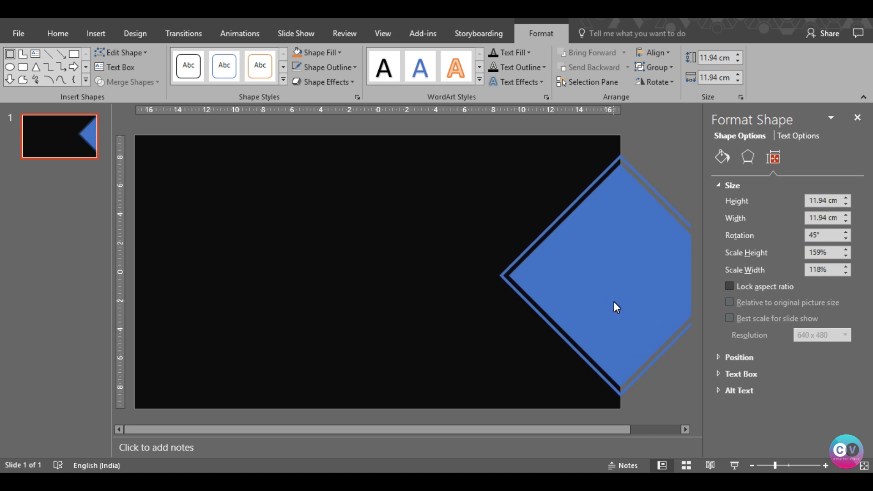
pyautogui.moveTo(621, 146); pyautogui.dragTo(621, 130)
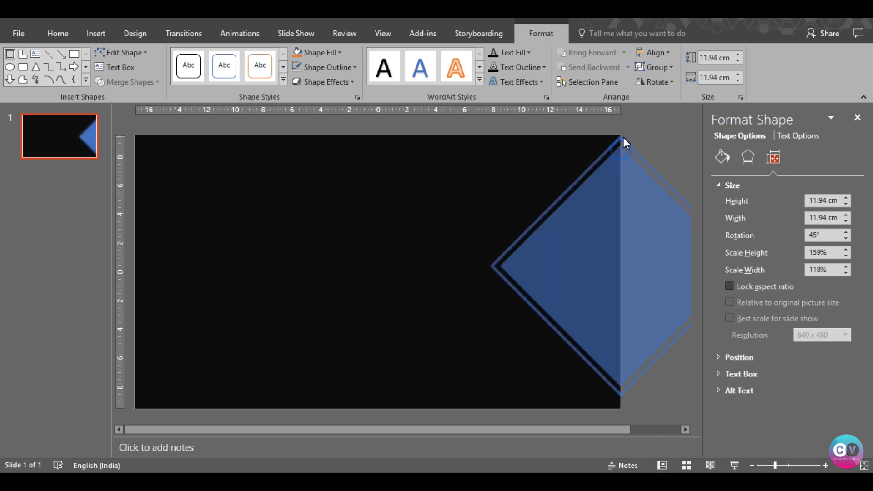
pyautogui.moveTo(621, 406); pyautogui.dragTo(622, 416)
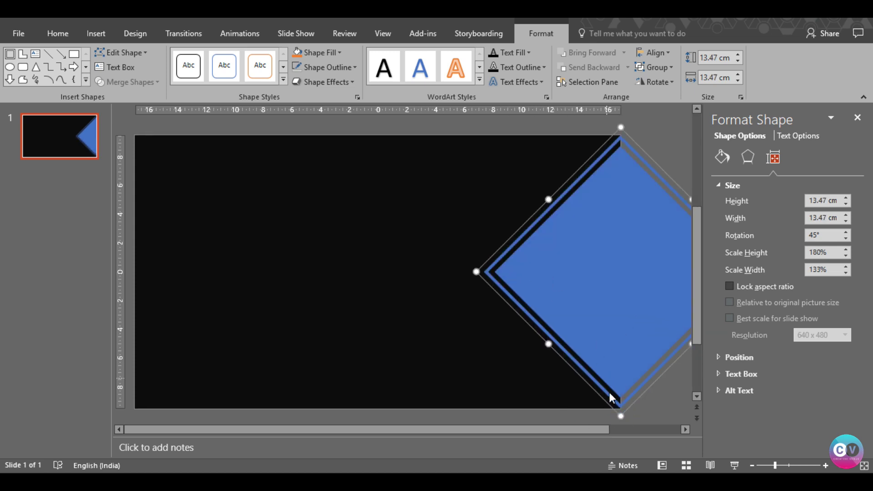
pyautogui.moveTo(623, 415); pyautogui.dragTo(624, 423)
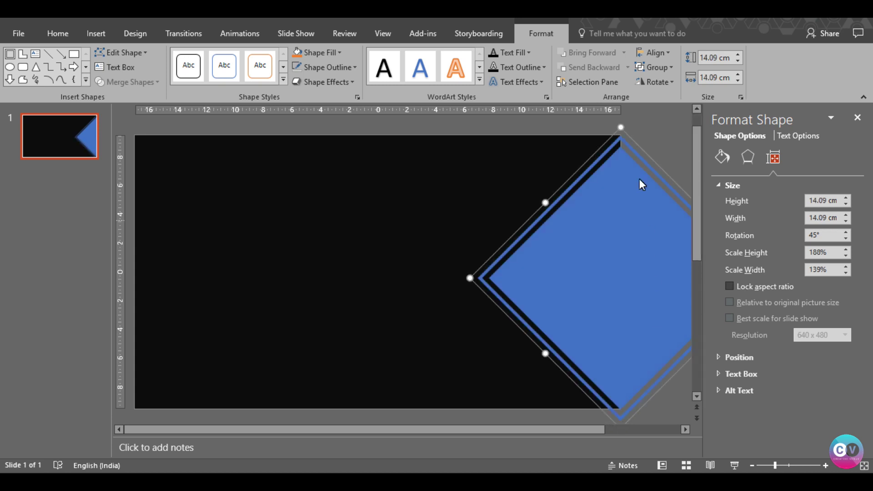
pyautogui.moveTo(622, 128); pyautogui.dragTo(620, 121)
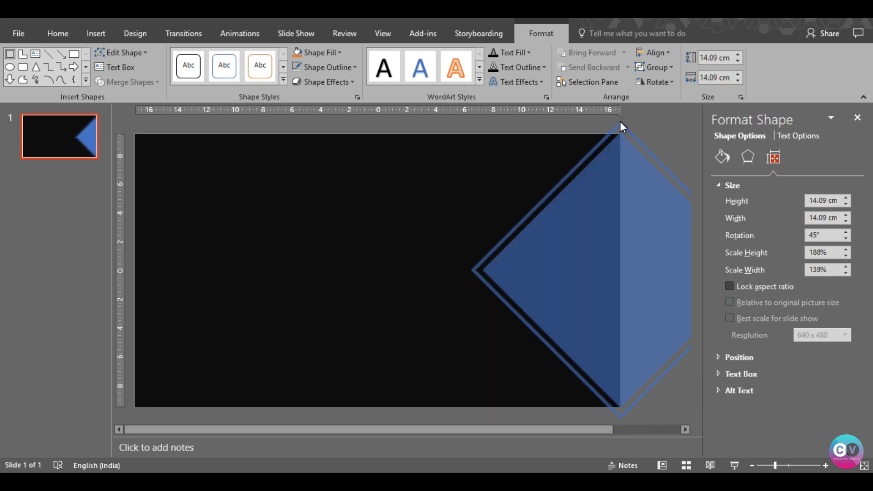
pyautogui.keyDown('shift'); pyautogui.click(607, 251); pyautogui.keyUp('shift')
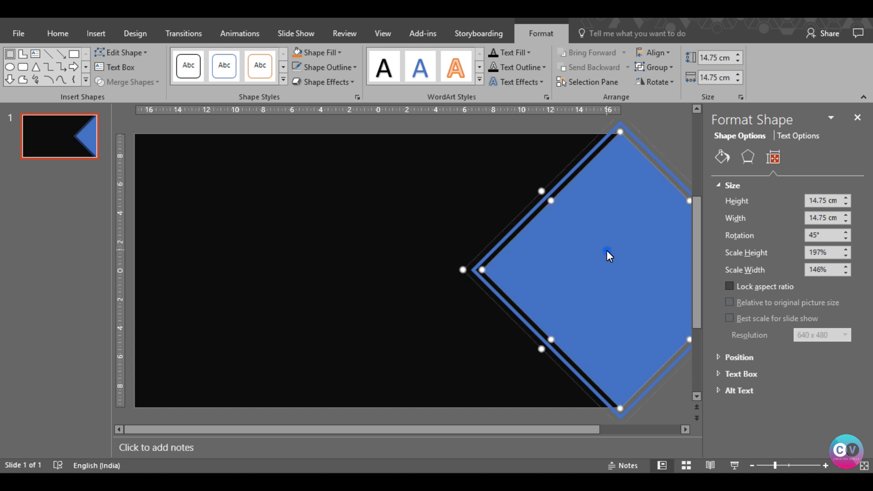
pyautogui.click(719, 157)
# Fill the inner diamond with the building photo, with Rotate with shape turned off.
pyautogui.click(762, 249)
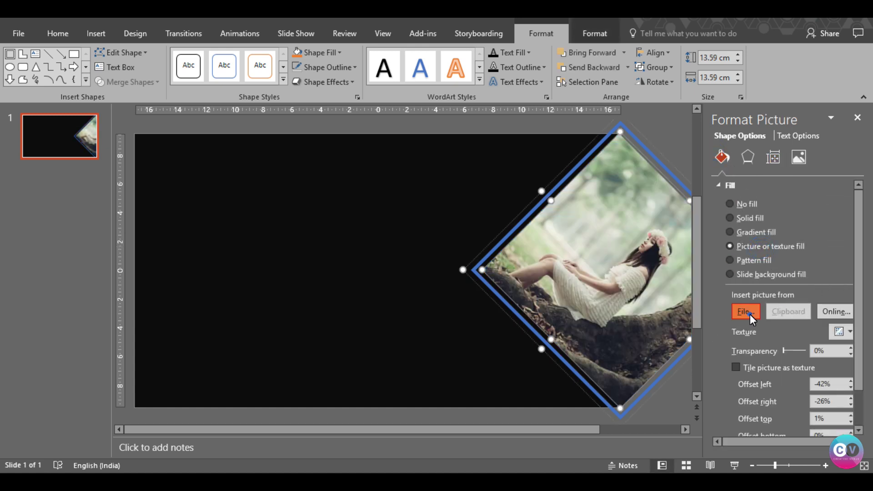
pyautogui.click(749, 314)
pyautogui.click(223, 113)
pyautogui.click(314, 288)
pyautogui.scroll(-3, 747, 380)
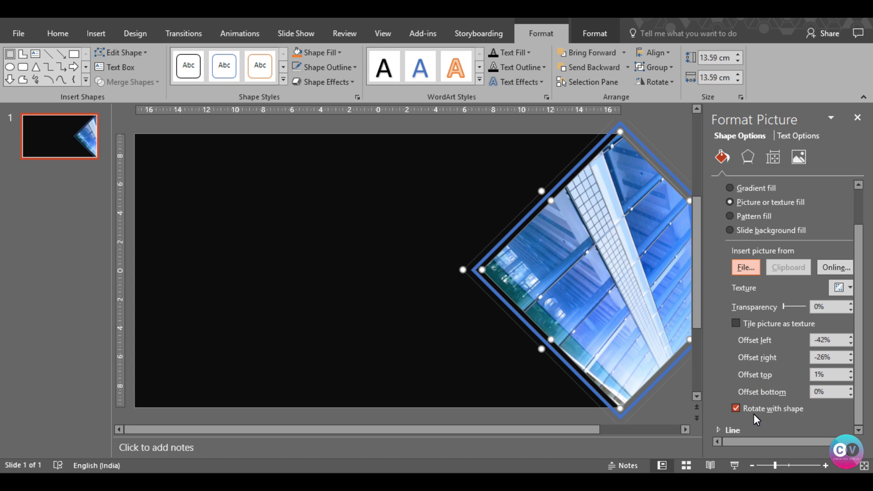
pyautogui.click(736, 407)
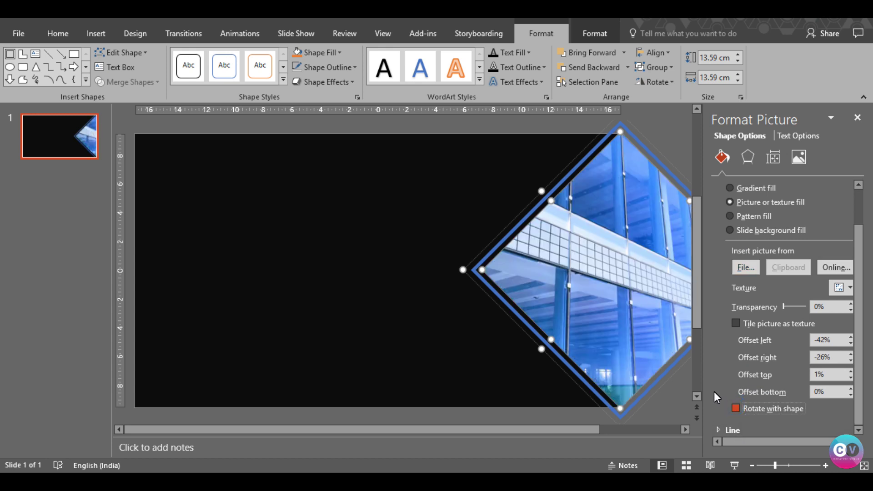
# Set the photo's left and right offsets to 0%.
pyautogui.doubleClick(826, 340)
pyautogui.write('0')
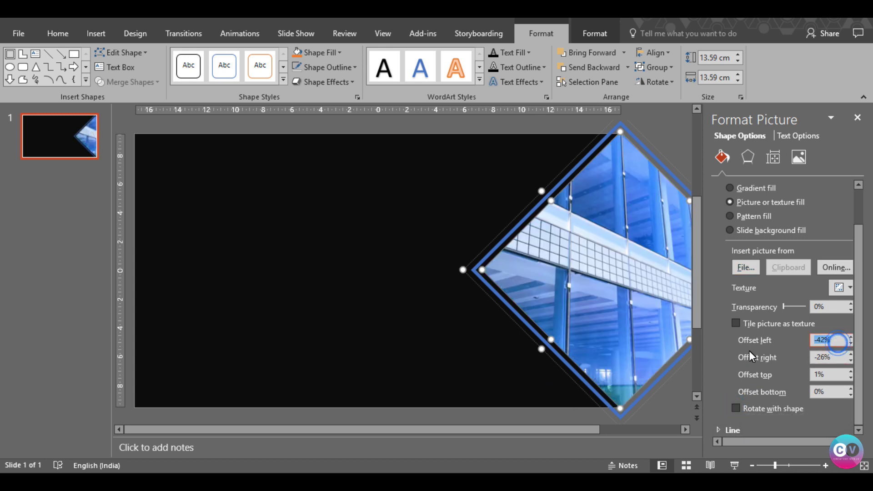
pyautogui.press('Return')
pyautogui.doubleClick(835, 358)
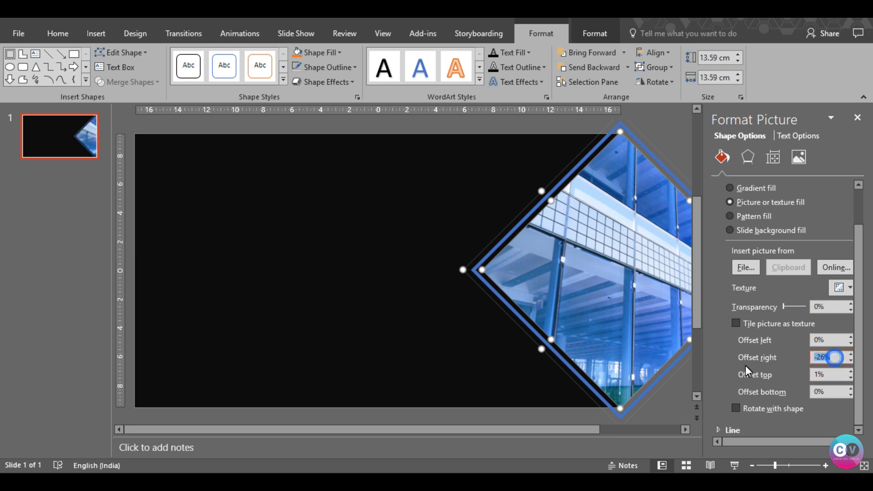
pyautogui.write('0')
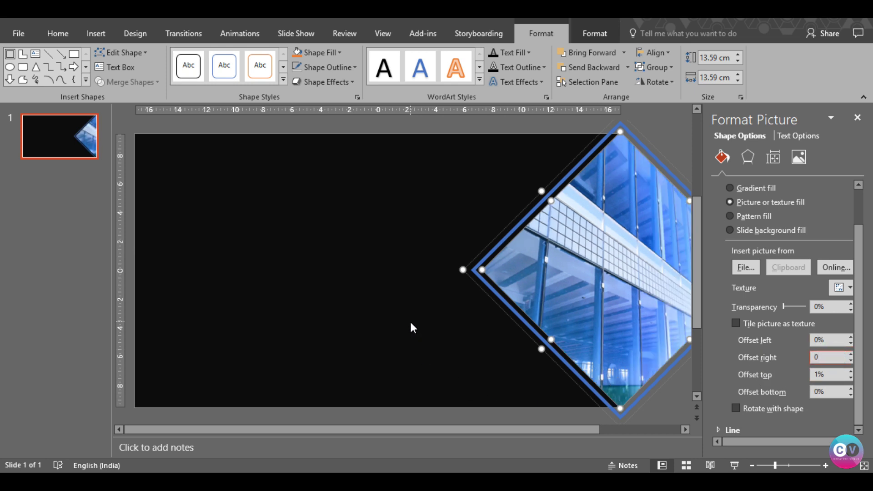
pyautogui.click(410, 324)
# Make the outer frame around the photo diamond white.
pyautogui.click(491, 294)
pyautogui.keyDown('shift'); pyautogui.click(491, 289); pyautogui.keyUp('shift')
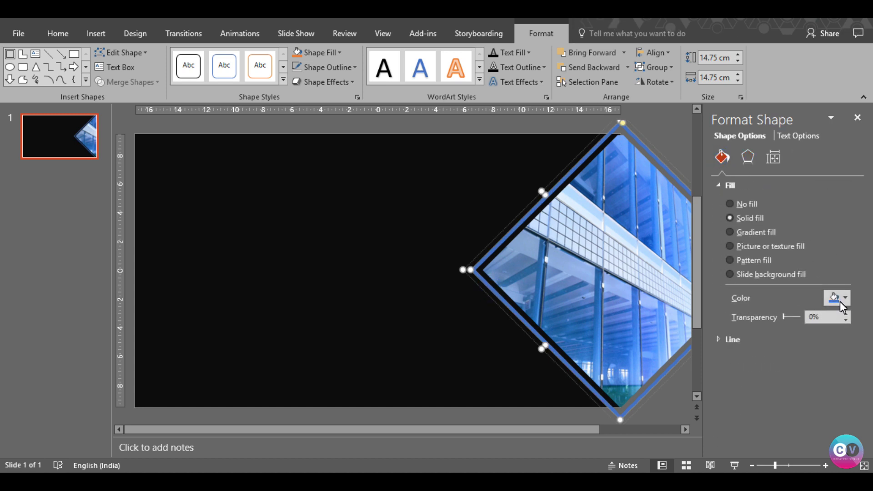
pyautogui.click(840, 301)
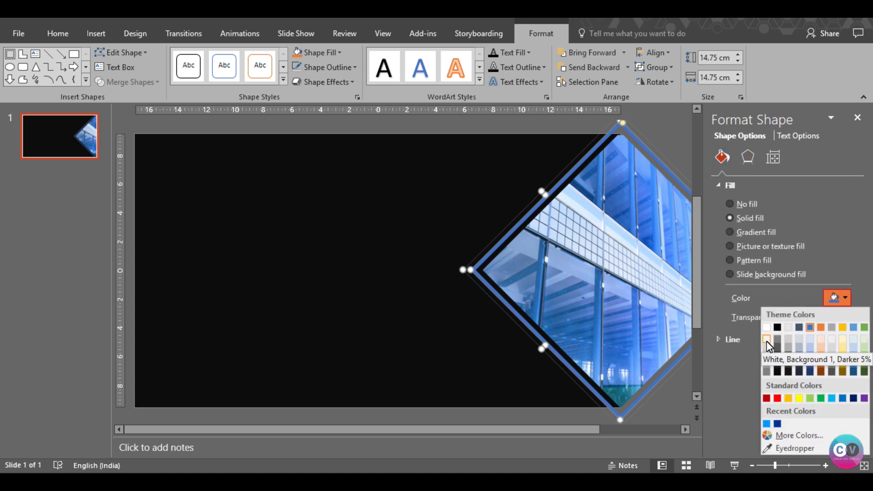
pyautogui.click(767, 340)
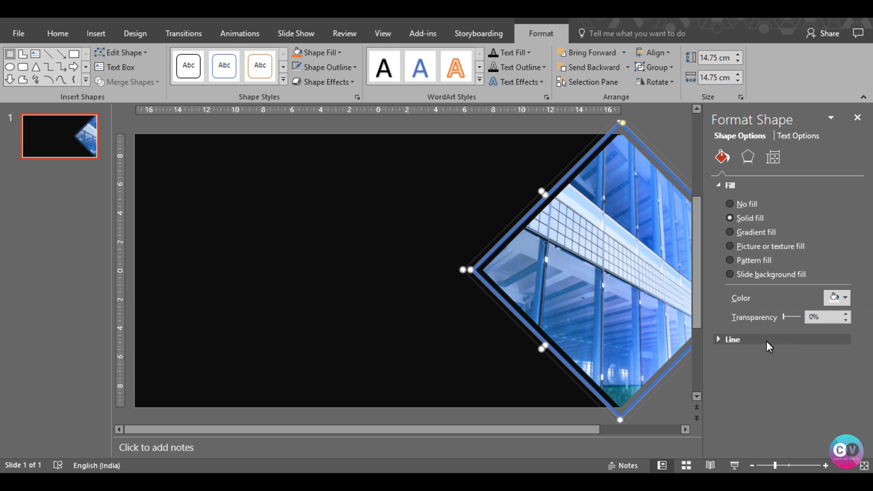
pyautogui.click(385, 337)
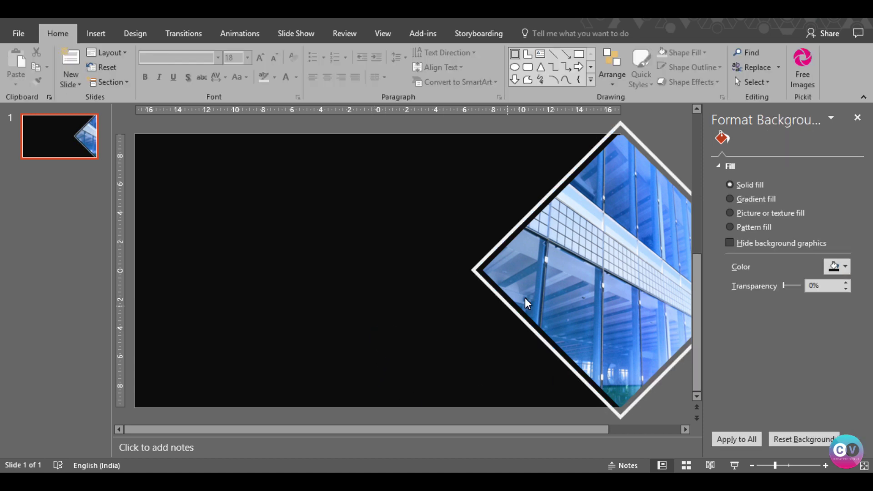
# Copy the building diamond to its left and shrink the copy.
pyautogui.click(530, 277)
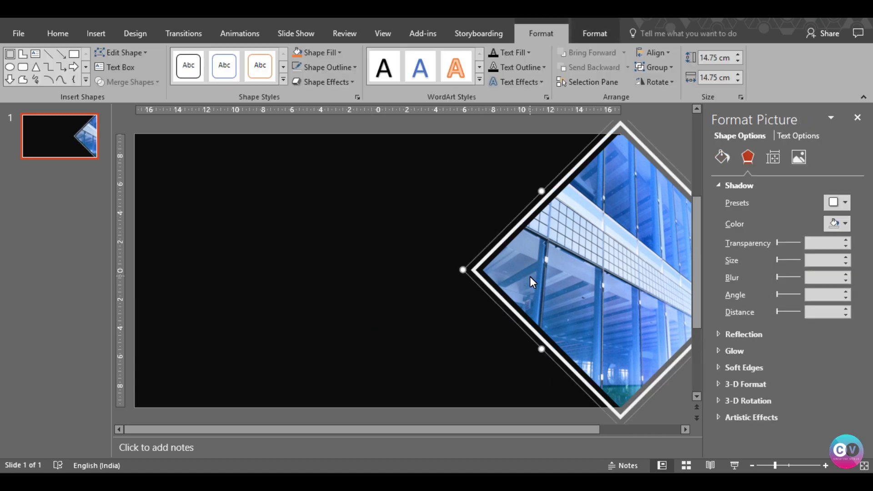
pyautogui.moveTo(530, 277); pyautogui.dragTo(414, 279)
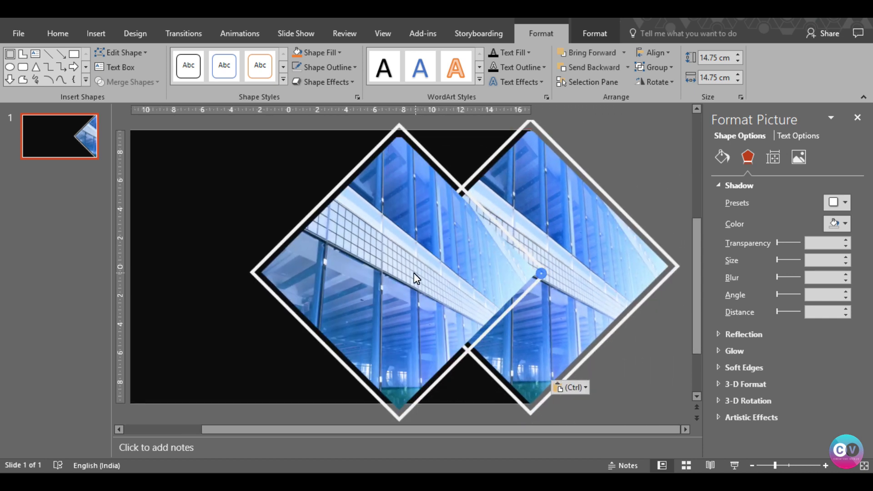
pyautogui.moveTo(392, 421)
pyautogui.mouseDown()
pyautogui.moveTo(383, 253)
pyautogui.moveTo(428, 272)
pyautogui.mouseUp()
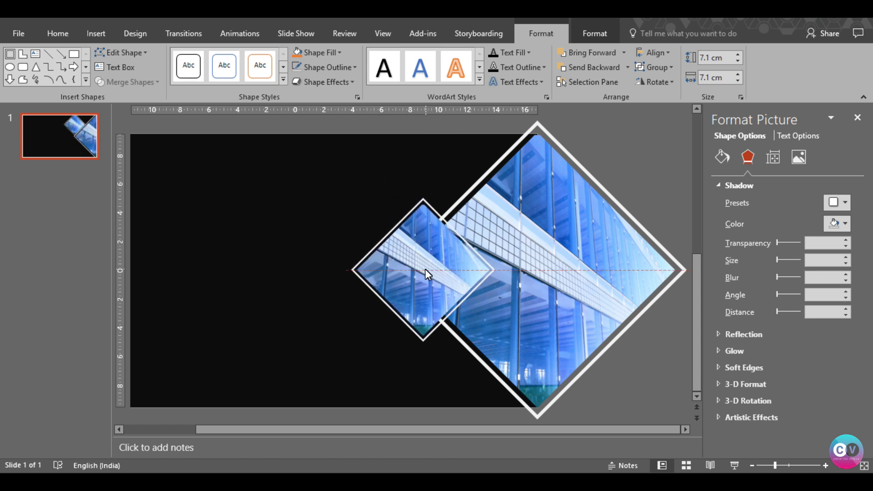
pyautogui.hotkey('shift', 'Down')
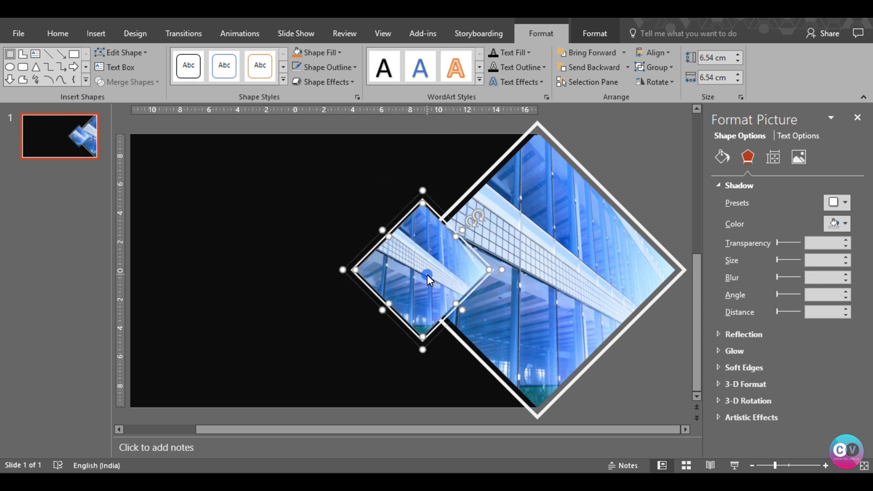
# Replace the small diamond's picture with a solid dark navy fill.
pyautogui.click(723, 159)
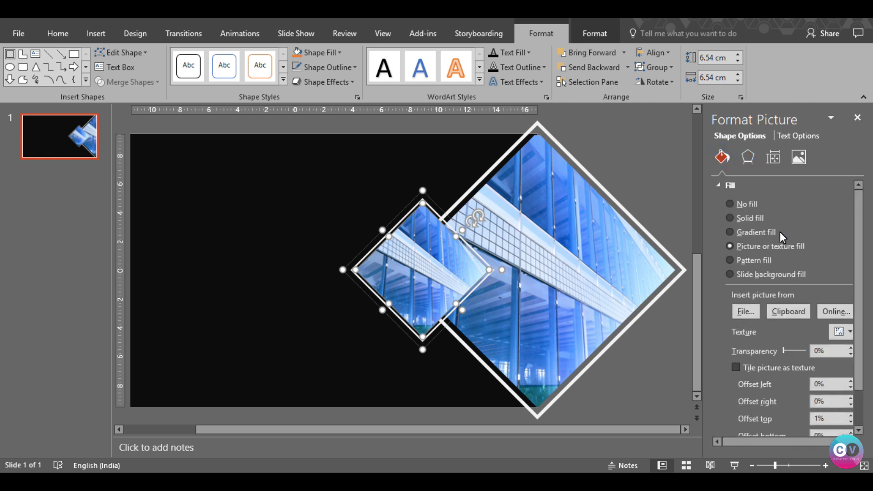
pyautogui.click(745, 219)
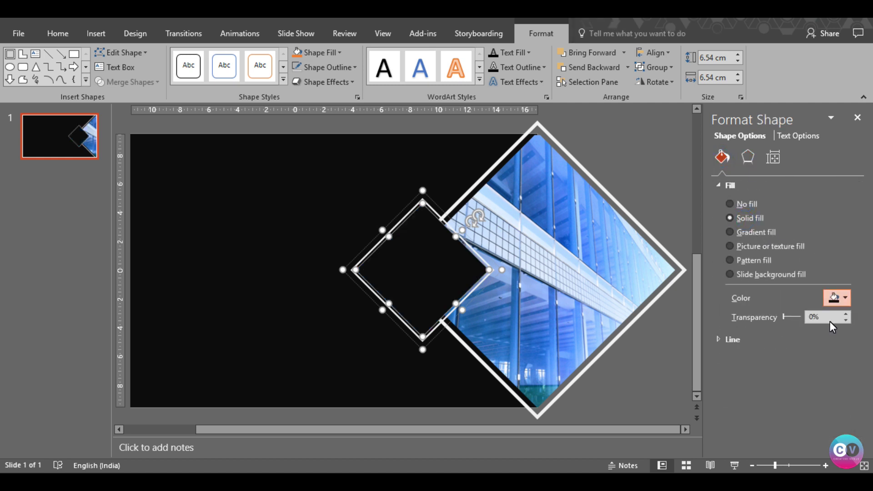
pyautogui.click(842, 300)
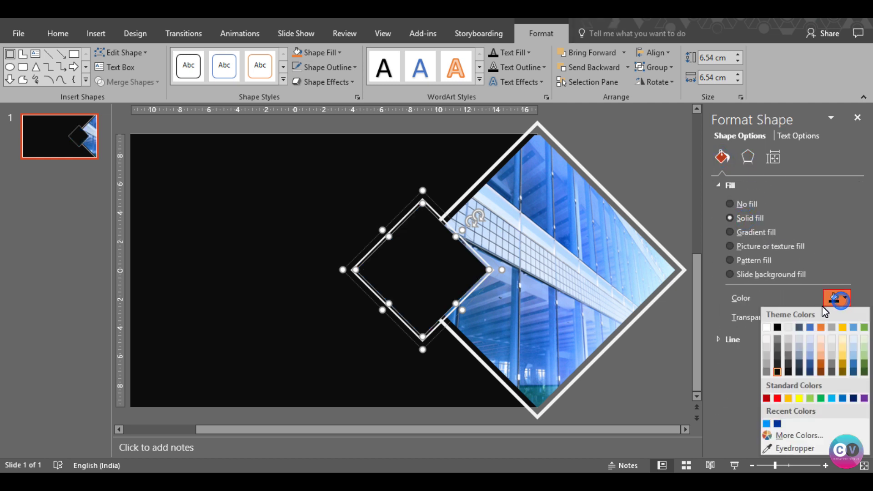
pyautogui.click(766, 337)
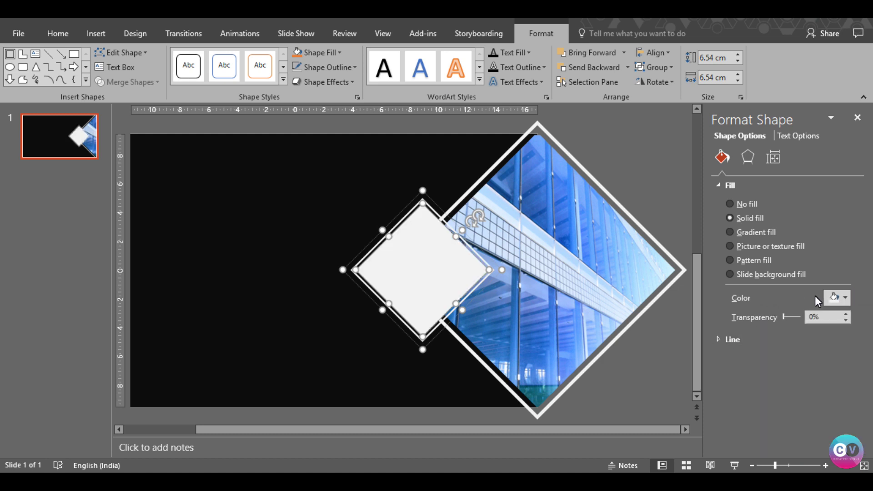
pyautogui.click(847, 299)
pyautogui.click(851, 398)
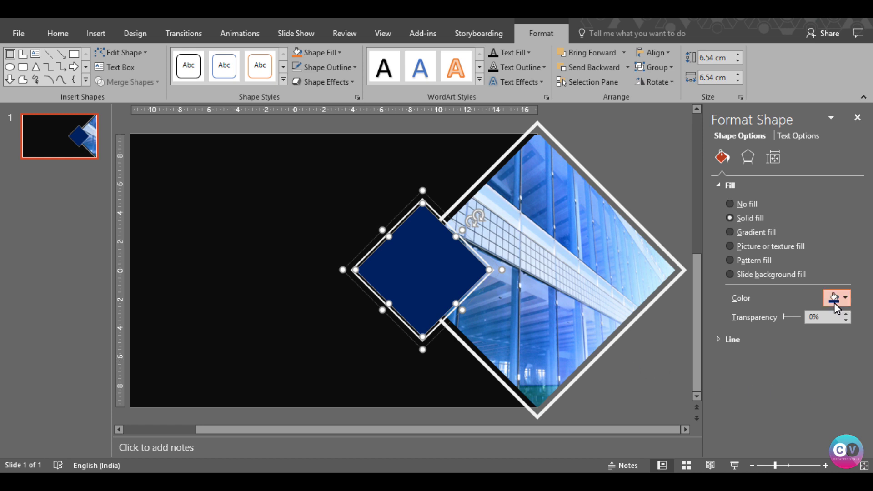
pyautogui.click(338, 389)
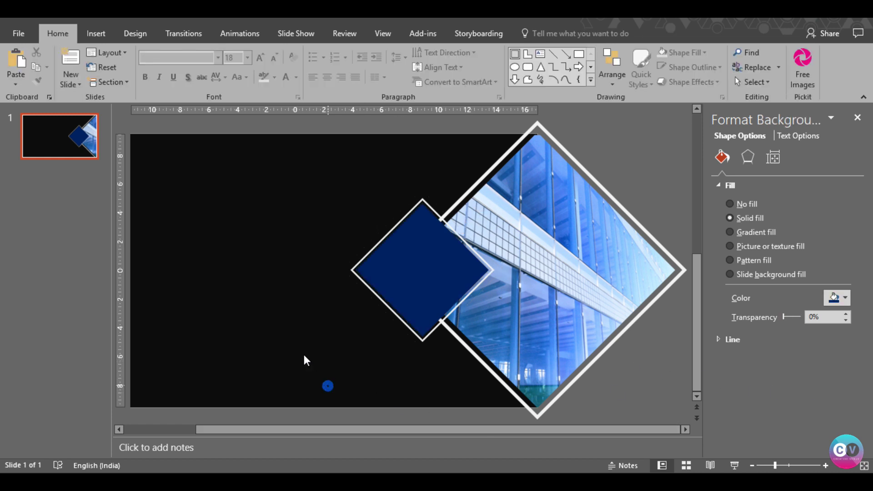
# Set the navy diamond's fill transparency to 2%.
pyautogui.click(412, 269)
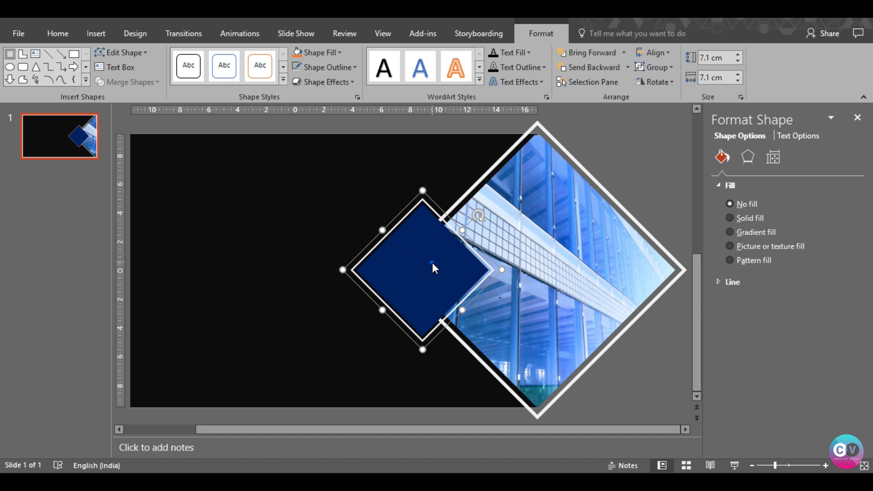
pyautogui.moveTo(780, 316); pyautogui.dragTo(785, 318)
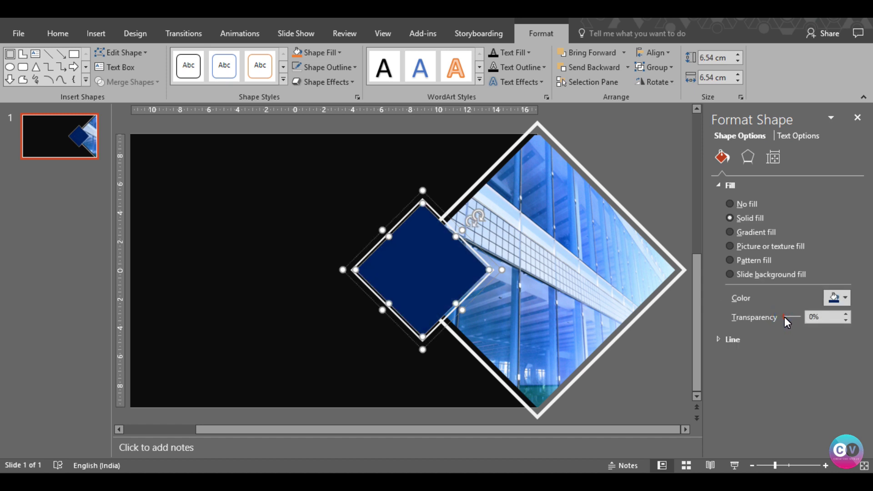
pyautogui.moveTo(785, 317); pyautogui.dragTo(786, 317)
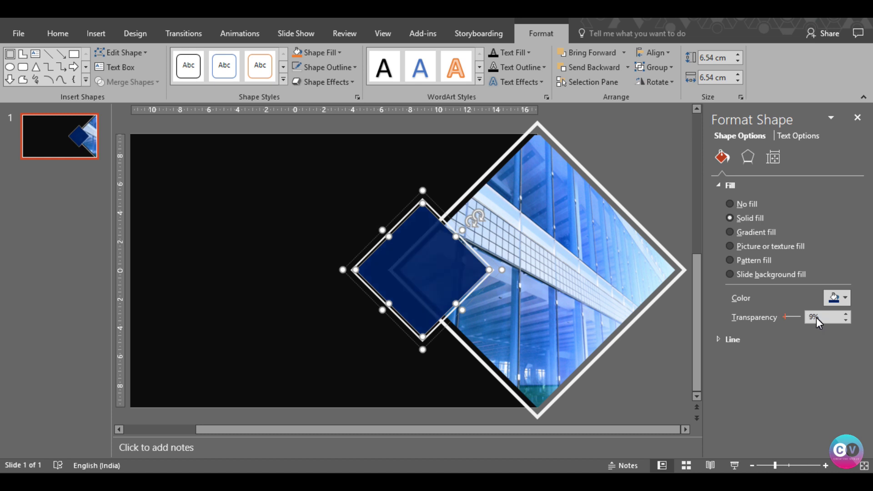
pyautogui.click(845, 321)
pyautogui.click(845, 320)
pyautogui.click(845, 320)
pyautogui.click(845, 320)
pyautogui.click(845, 320)
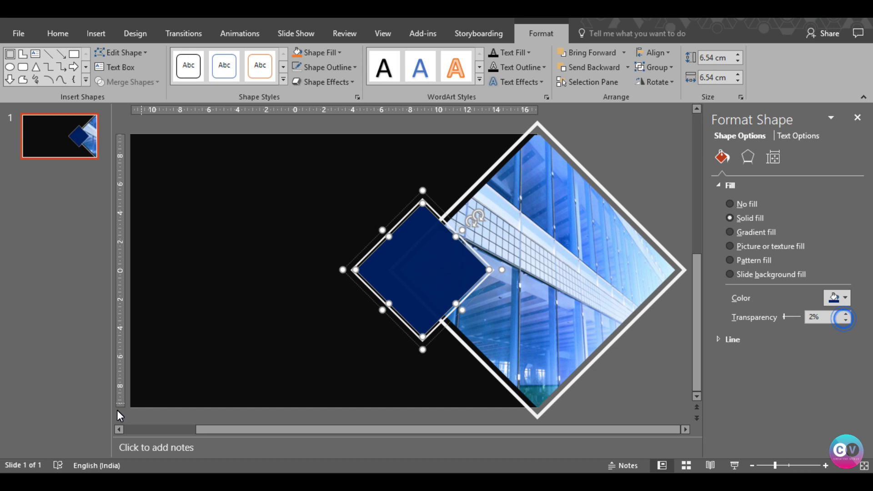
pyautogui.click(196, 345)
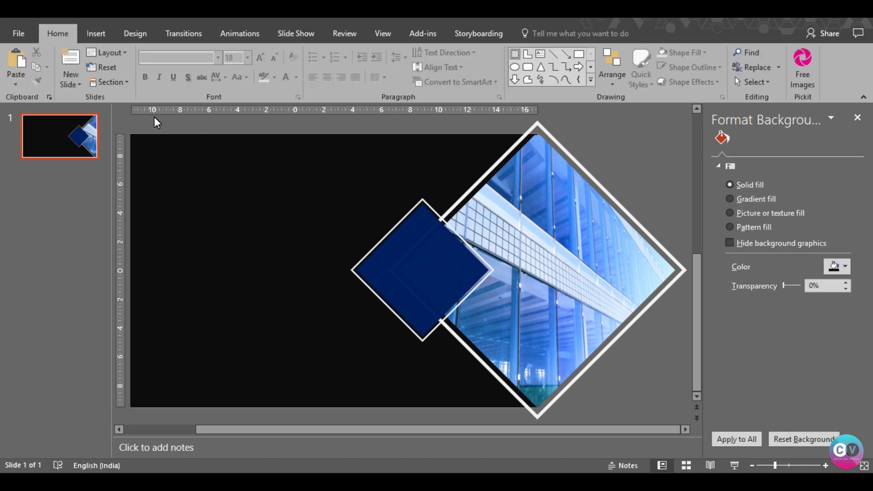
# Insert only the lightbulb icon from the Analytics icons, leaving the speedometer unselected.
pyautogui.click(95, 34)
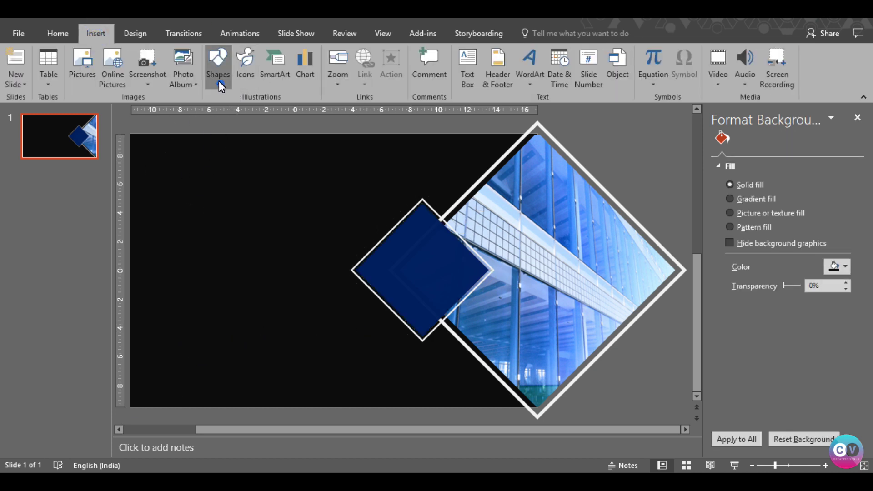
pyautogui.click(219, 78)
pyautogui.click(245, 73)
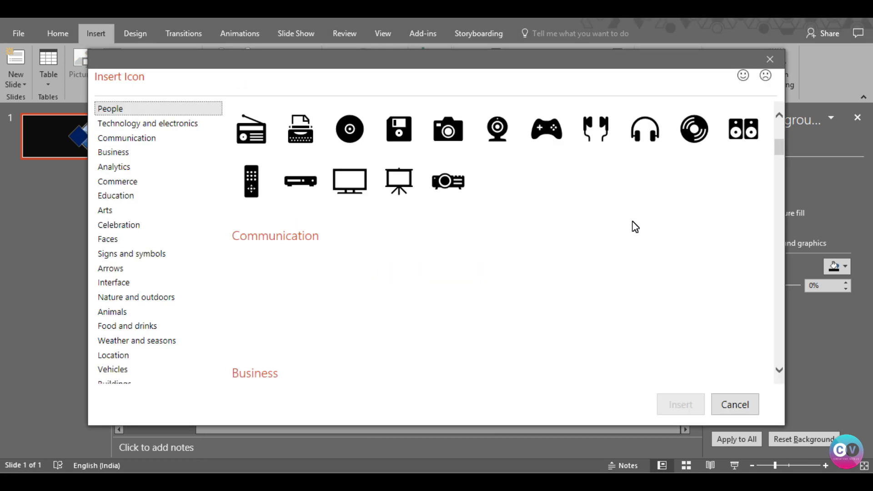
pyautogui.scroll(-5, 643, 213)
pyautogui.scroll(-4, 675, 247)
pyautogui.scroll(2, 686, 241)
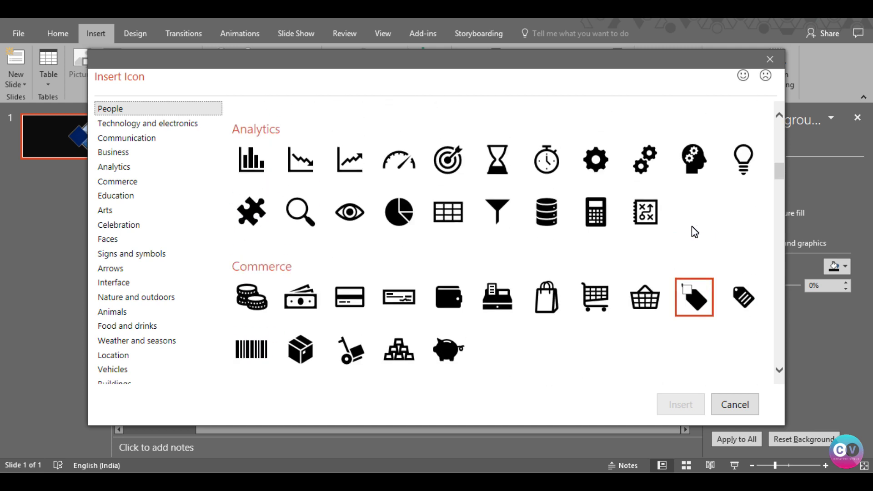
pyautogui.click(739, 157)
pyautogui.scroll(3, 555, 232)
pyautogui.scroll(1, 554, 237)
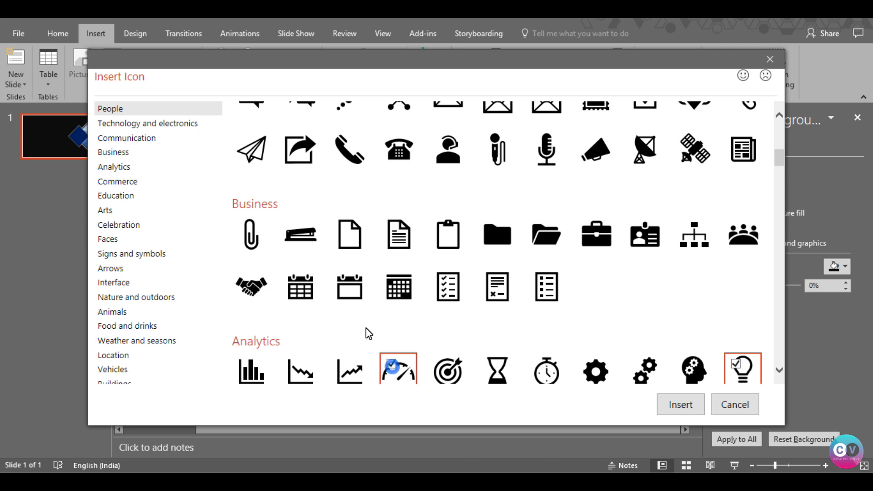
pyautogui.scroll(2, 364, 331)
pyautogui.scroll(2, 354, 321)
pyautogui.scroll(-4, 373, 322)
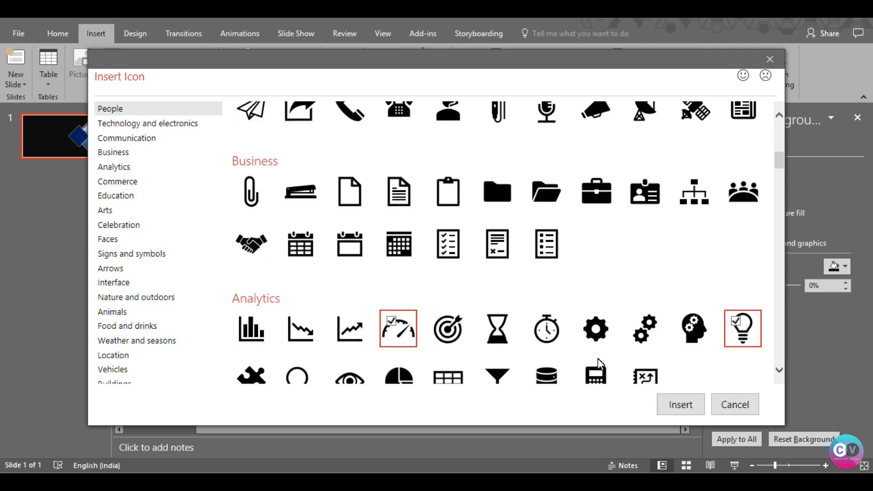
pyautogui.click(390, 321)
pyautogui.click(680, 407)
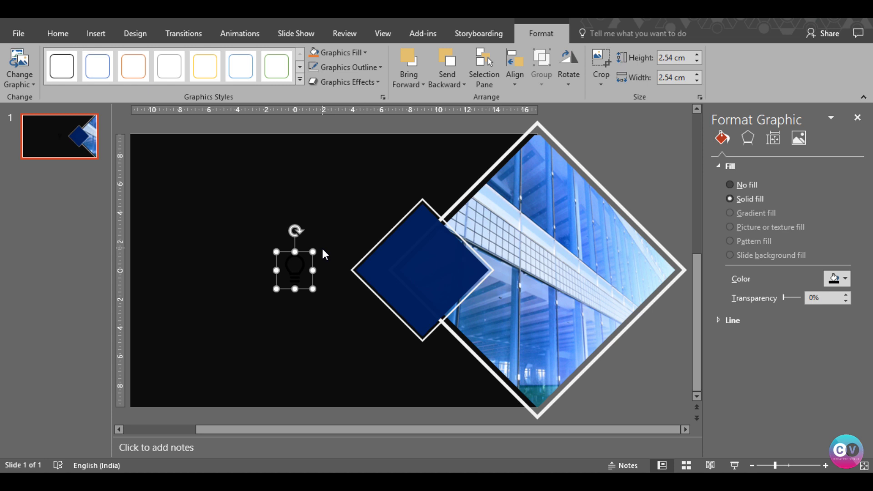
# Move the lightbulb icon into the upper part of the navy diamond and make it white.
pyautogui.moveTo(292, 284); pyautogui.dragTo(411, 282)
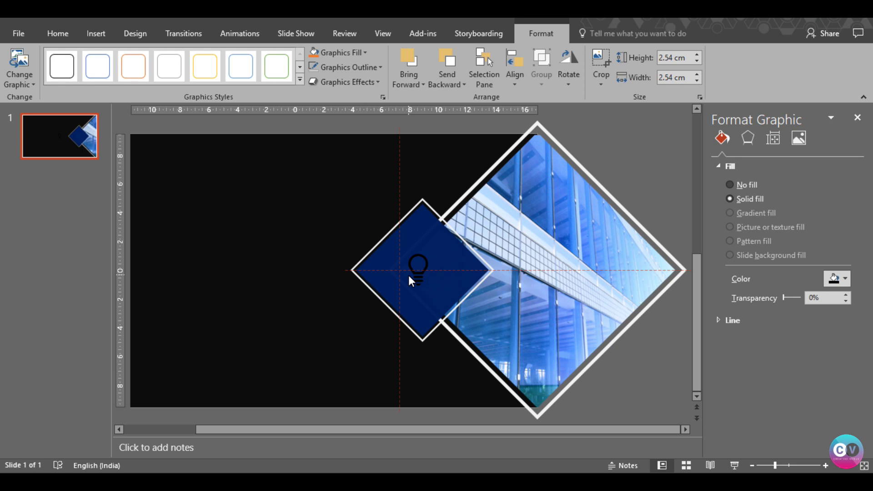
pyautogui.moveTo(417, 245); pyautogui.dragTo(417, 245)
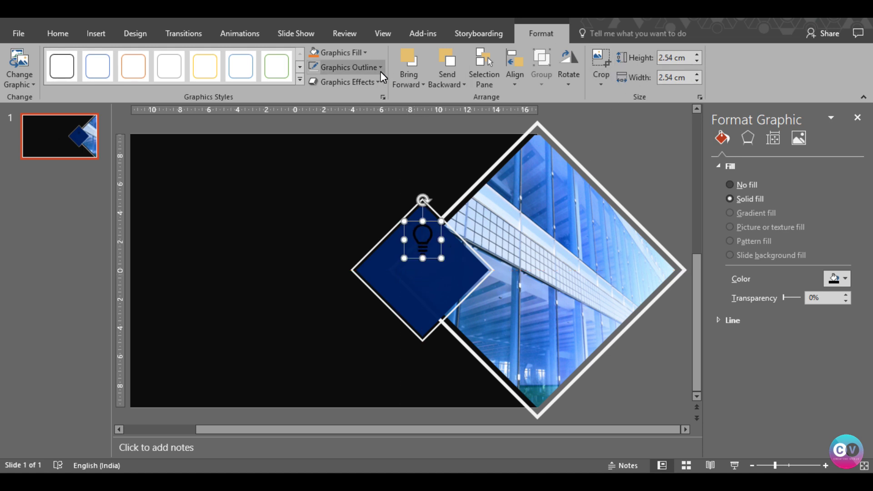
pyautogui.click(366, 53)
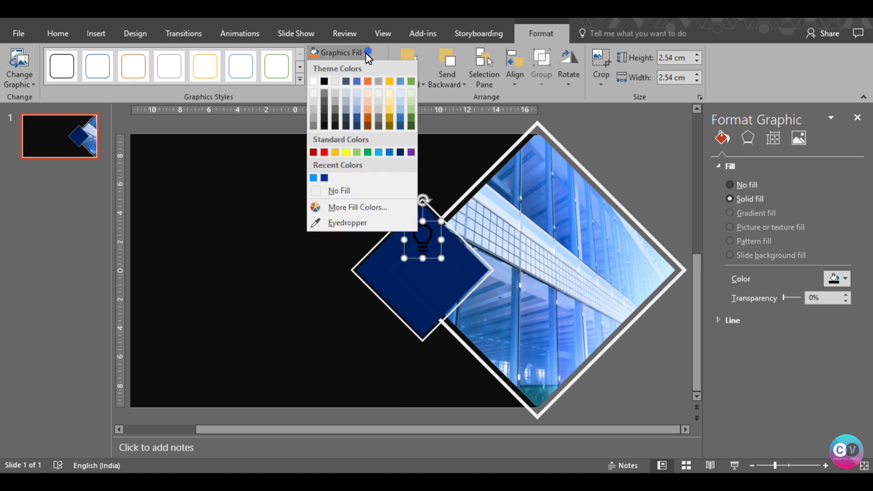
pyautogui.click(313, 93)
# Shrink the lightbulb to 1.7 cm, centre it, and set 30% transparency.
pyautogui.click(696, 61)
pyautogui.click(695, 62)
pyautogui.click(695, 62)
pyautogui.moveTo(422, 275); pyautogui.dragTo(428, 275)
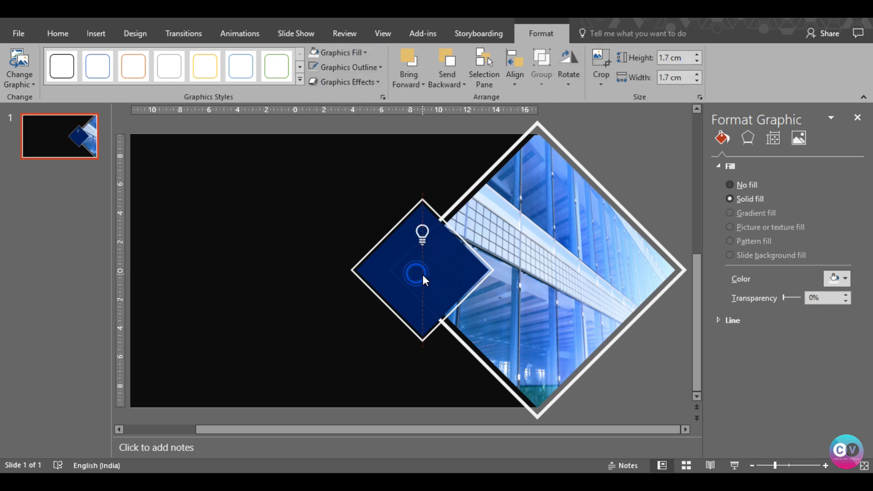
pyautogui.moveTo(783, 299); pyautogui.dragTo(787, 299)
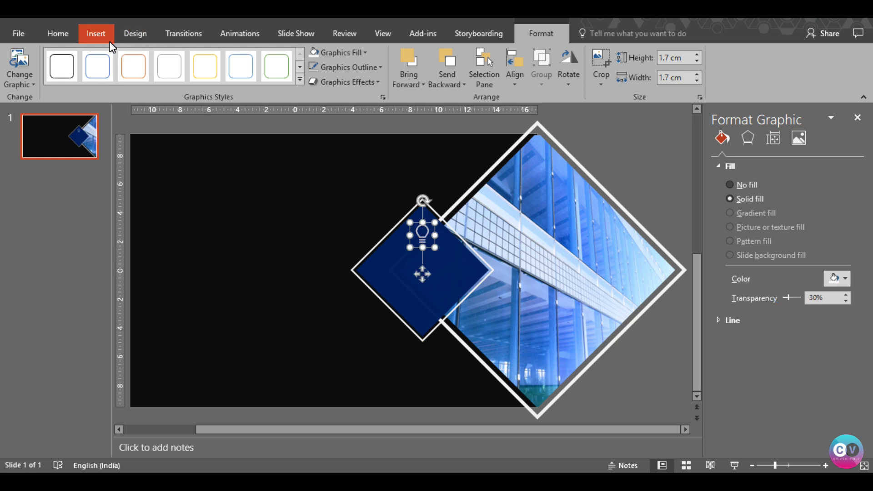
# Add a text box inside the navy diamond set in Eurostile BQ font.
pyautogui.click(96, 33)
pyautogui.click(469, 79)
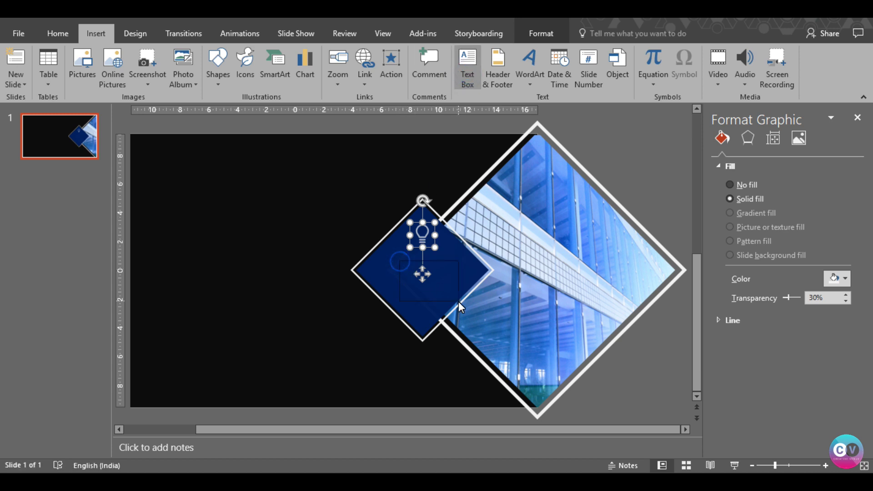
pyautogui.moveTo(399, 260); pyautogui.dragTo(459, 302)
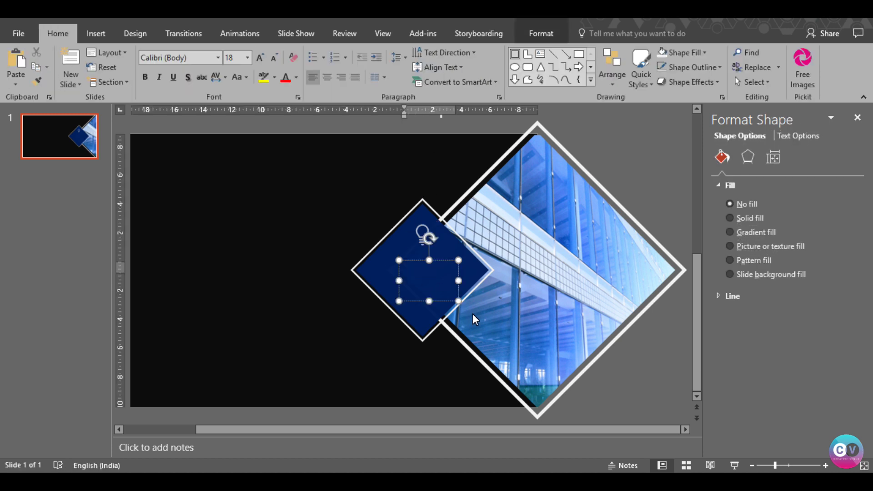
pyautogui.write('g')
pyautogui.hotkey('ctrl', 'a')
pyautogui.click(193, 63)
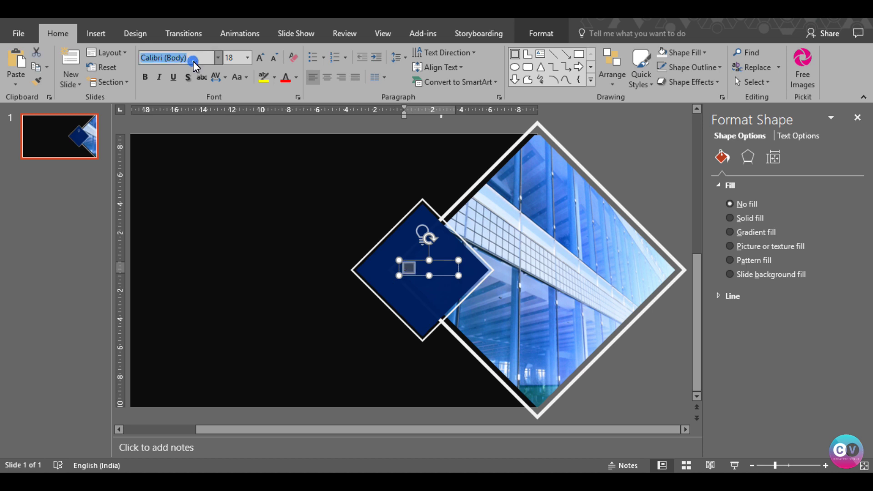
pyautogui.write('Eurostile BQ')
pyautogui.press('Return')
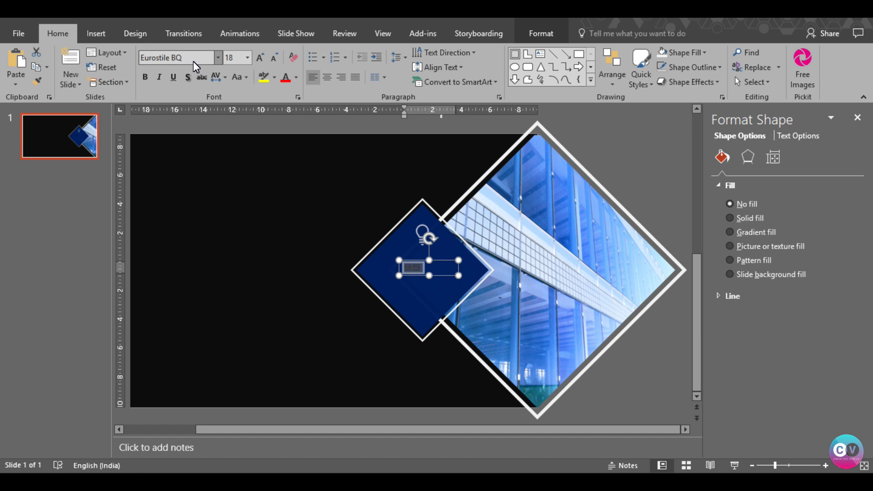
# Make the 95 white, centred and larger, and move it under the lightbulb.
pyautogui.click(298, 76)
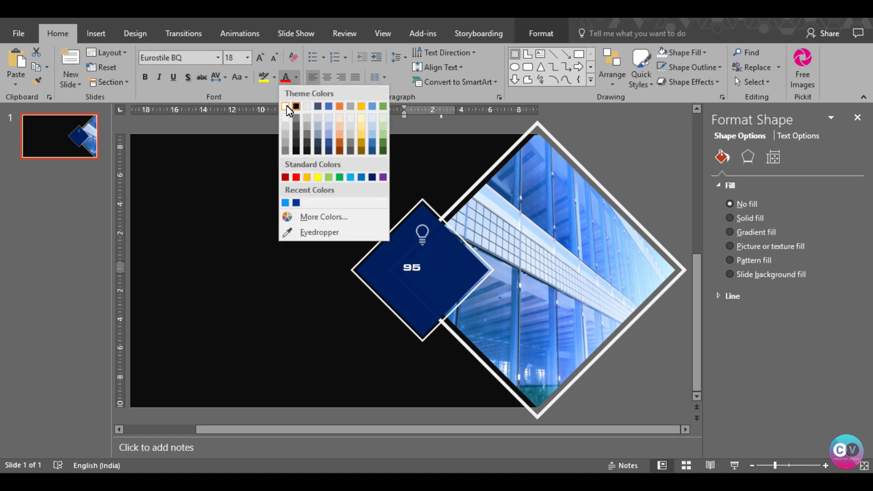
pyautogui.click(287, 105)
pyautogui.click(323, 78)
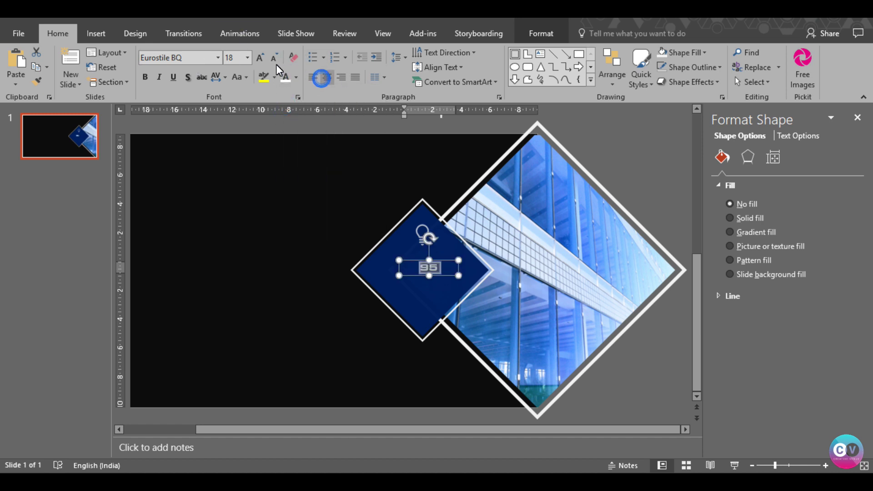
pyautogui.click(260, 59)
pyautogui.click(260, 58)
pyautogui.click(260, 58)
pyautogui.click(260, 58)
pyautogui.click(259, 59)
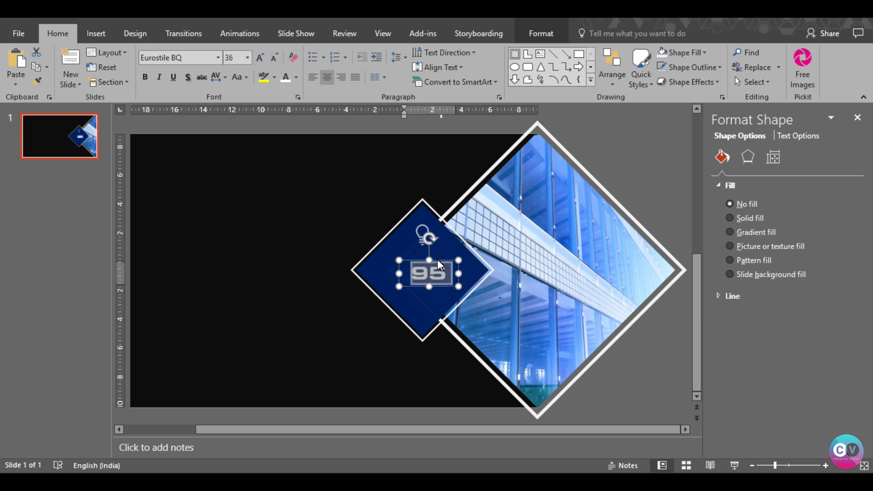
pyautogui.moveTo(438, 259); pyautogui.dragTo(430, 250)
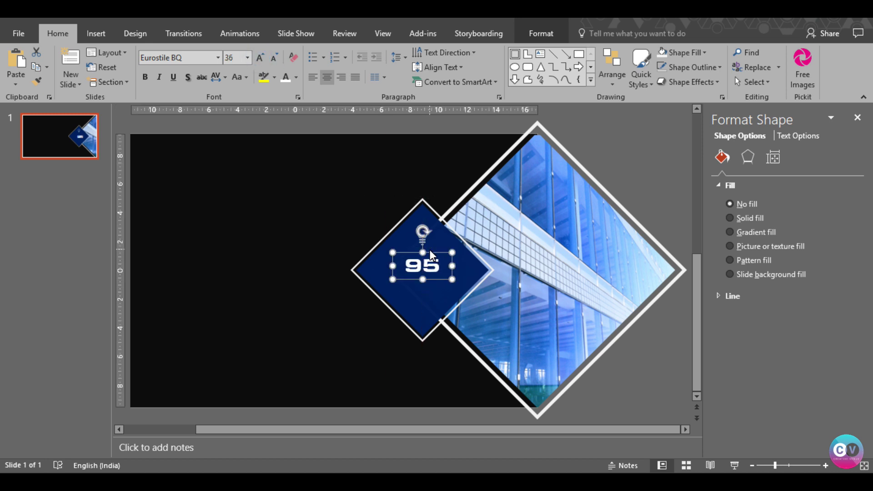
# Colour the 95 text light blue at 0% transparency.
pyautogui.click(780, 137)
pyautogui.moveTo(783, 303); pyautogui.dragTo(793, 304)
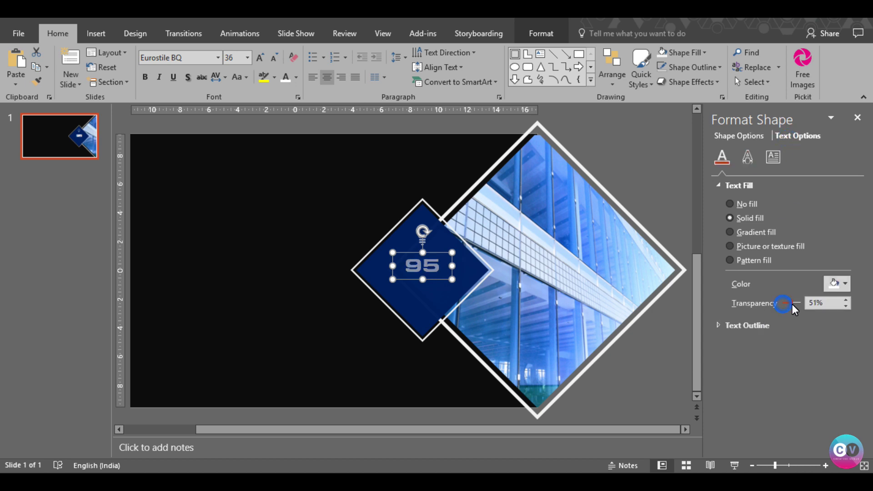
pyautogui.click(844, 283)
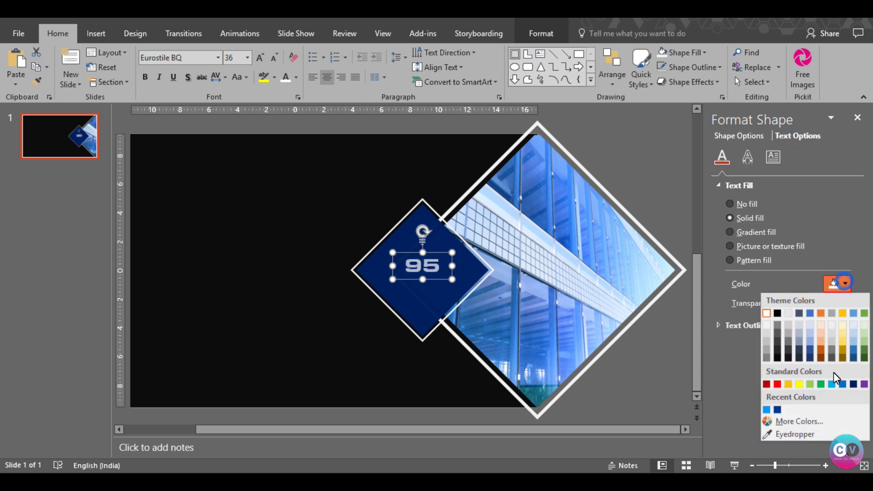
pyautogui.click(833, 386)
pyautogui.moveTo(792, 303); pyautogui.dragTo(769, 307)
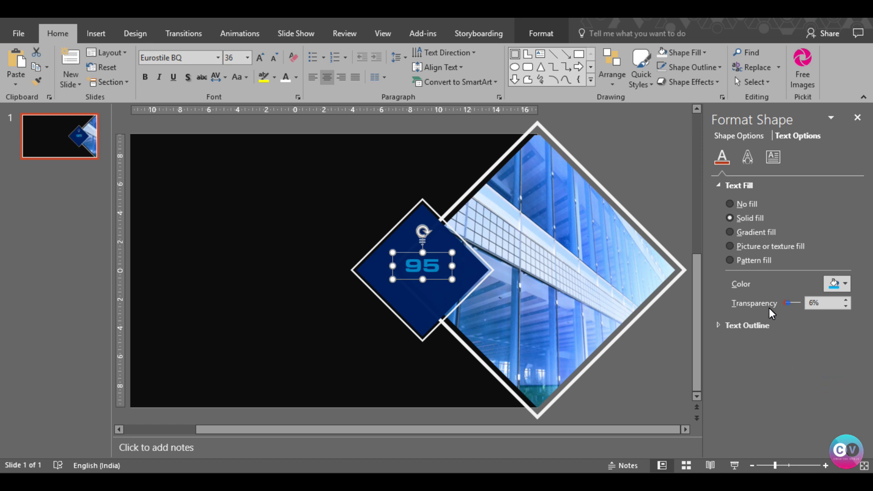
pyautogui.click(689, 340)
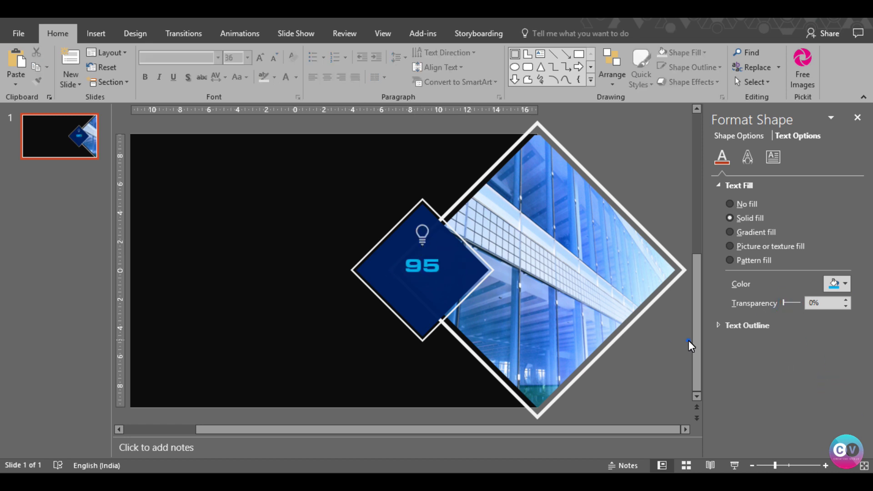
# Loosen the 95's letter spacing, keeping it at 36 pt.
pyautogui.click(422, 271)
pyautogui.doubleClick(422, 270)
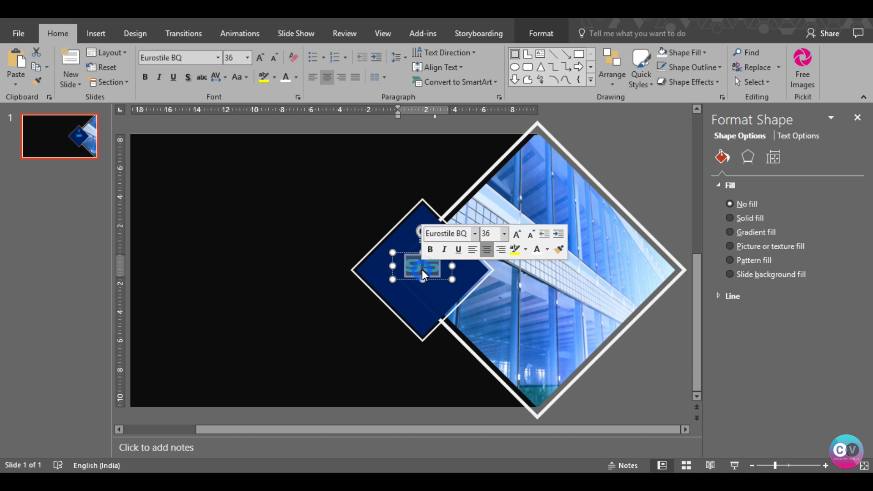
pyautogui.click(261, 59)
pyautogui.click(261, 59)
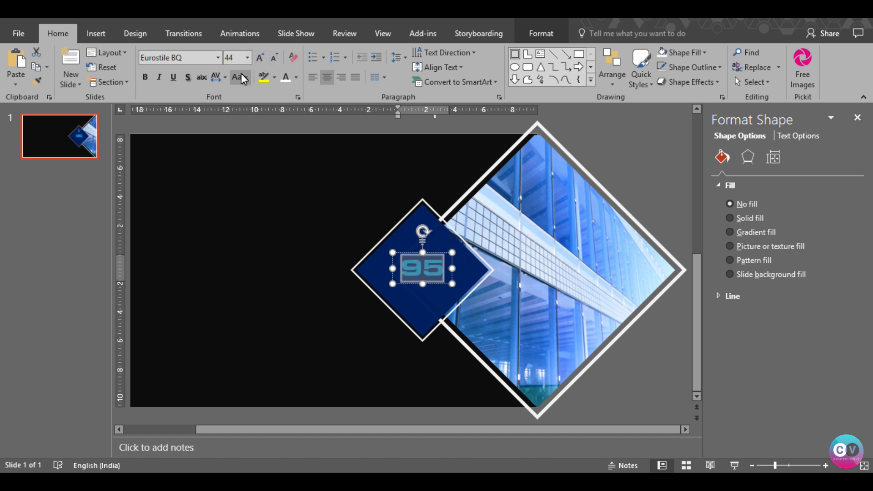
pyautogui.click(225, 78)
pyautogui.click(228, 141)
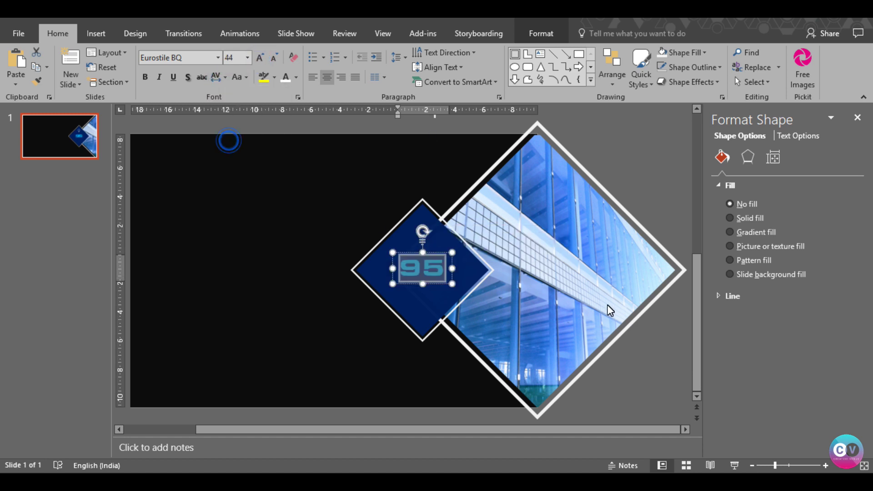
pyautogui.click(275, 57)
pyautogui.click(275, 57)
pyautogui.click(671, 344)
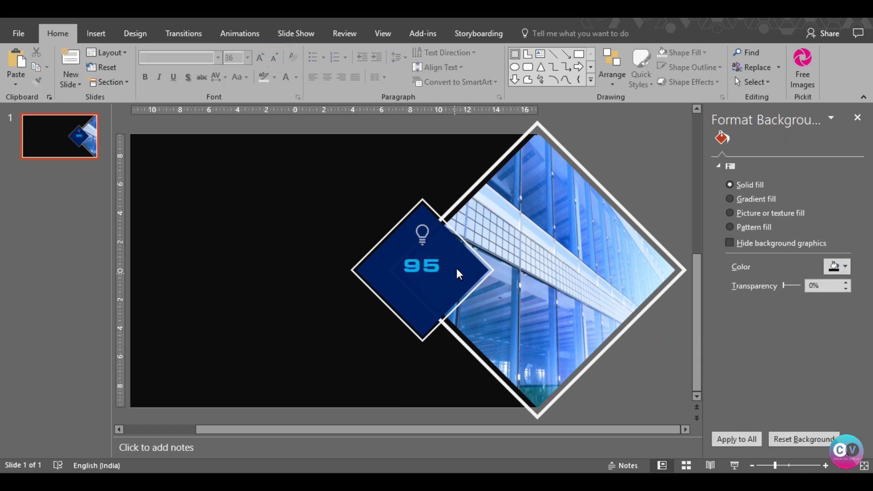
# Try Roboto Black and larger sizes for the 95, settling back at 36 pt.
pyautogui.doubleClick(430, 267)
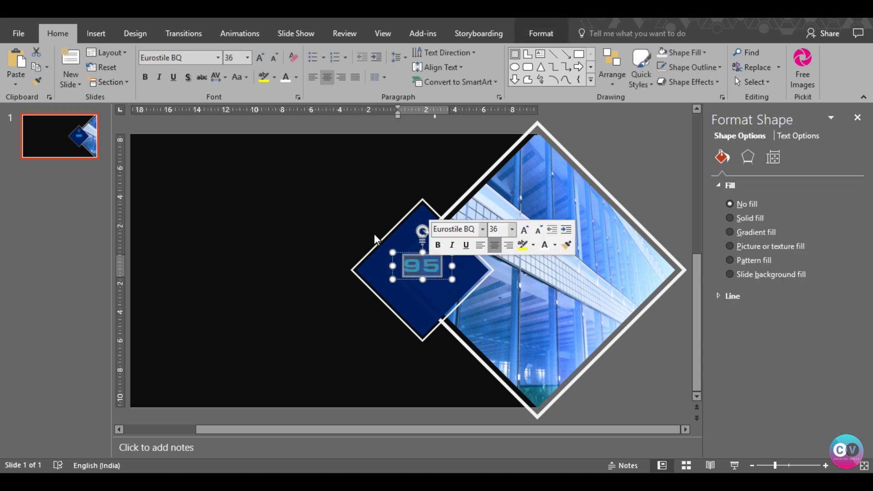
pyautogui.click(191, 58)
pyautogui.write('Roboto Black')
pyautogui.press('Return')
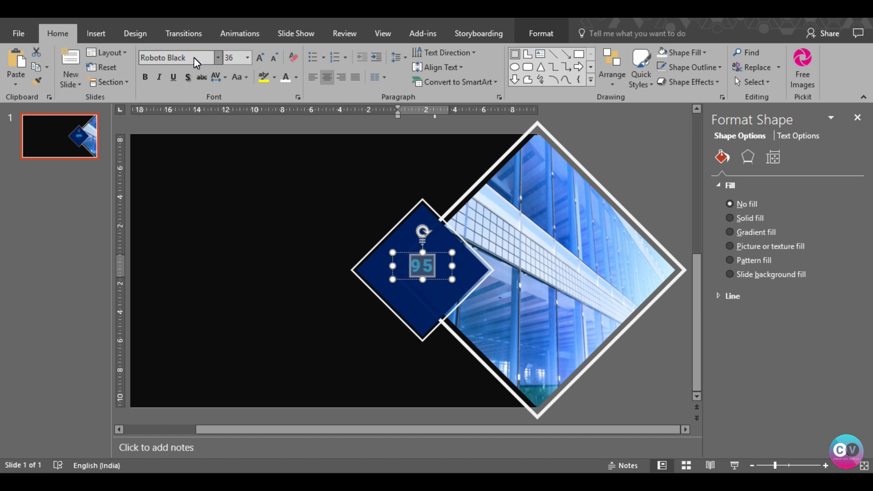
pyautogui.click(194, 56)
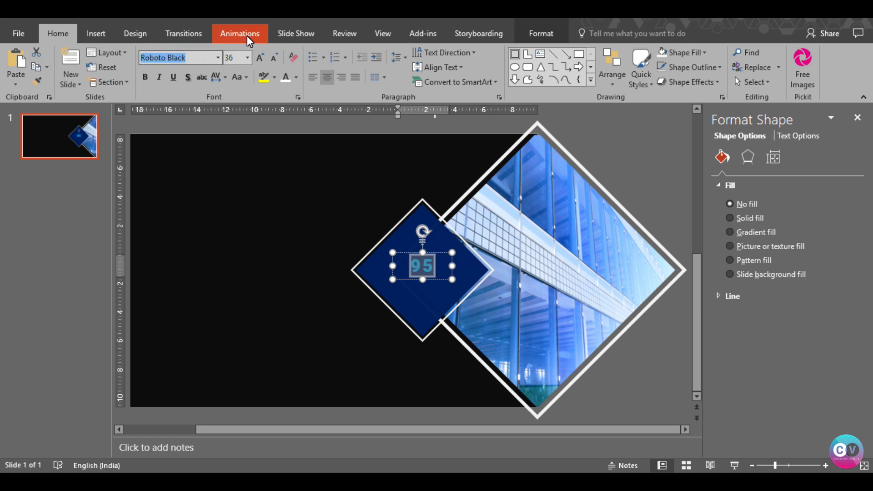
pyautogui.click(261, 56)
pyautogui.click(262, 56)
pyautogui.click(262, 56)
pyautogui.click(261, 55)
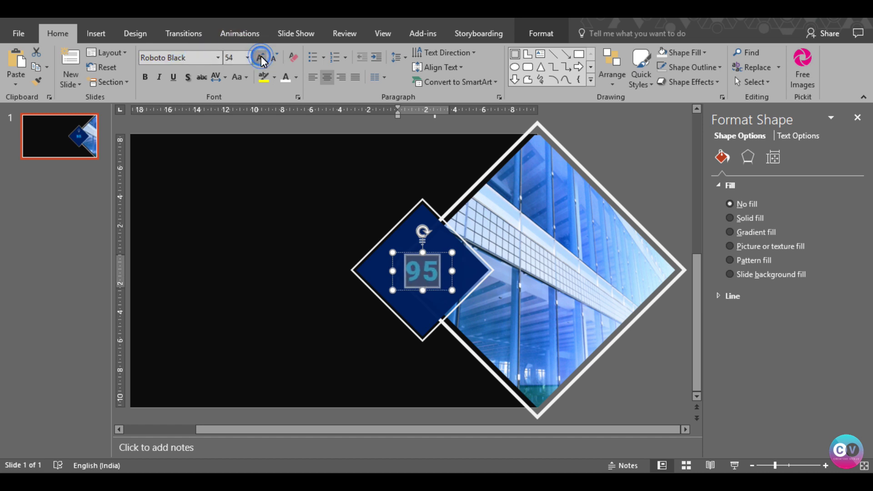
pyautogui.click(269, 56)
pyautogui.click(268, 56)
pyautogui.click(269, 57)
pyautogui.click(268, 57)
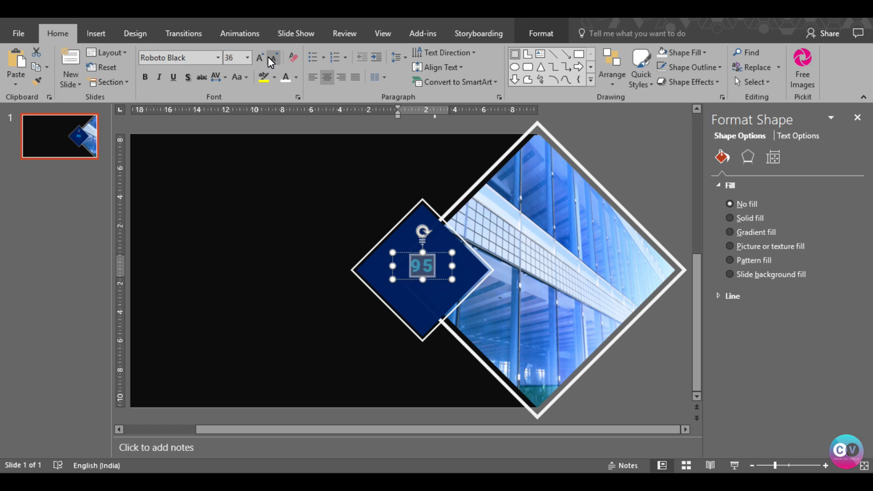
pyautogui.click(654, 341)
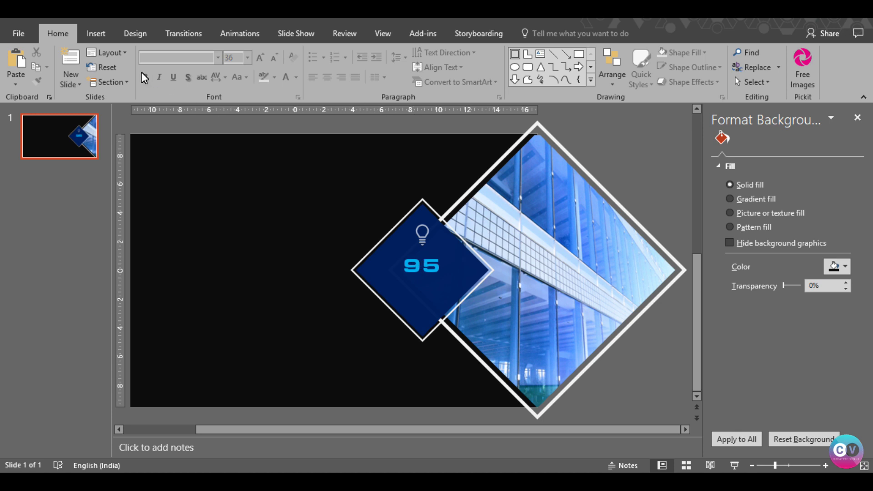
pyautogui.click(95, 34)
# Draw a text box beneath the 95 and type the CREATIVE VENUS caption.
pyautogui.click(466, 73)
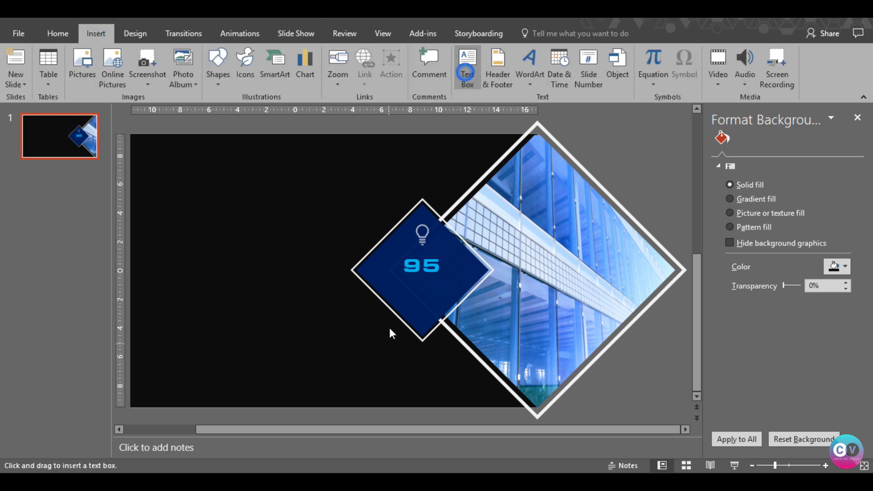
pyautogui.moveTo(387, 278); pyautogui.dragTo(462, 295)
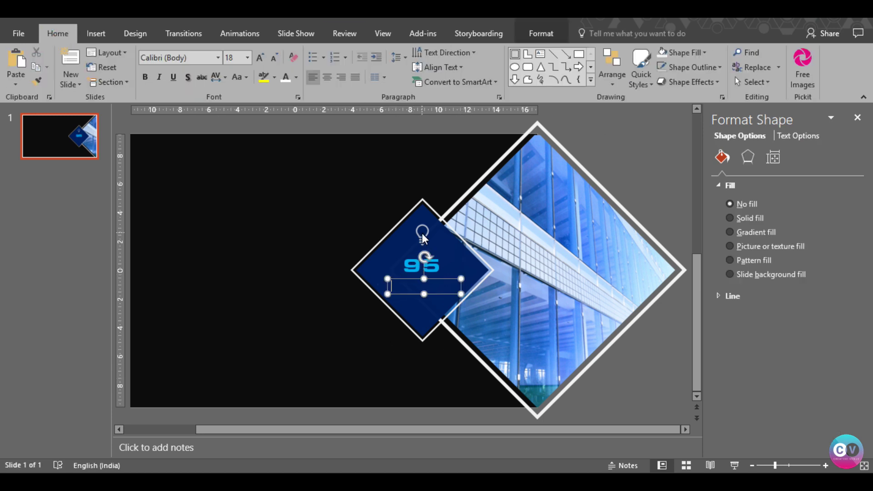
pyautogui.write('Greative')
pyautogui.click(455, 268)
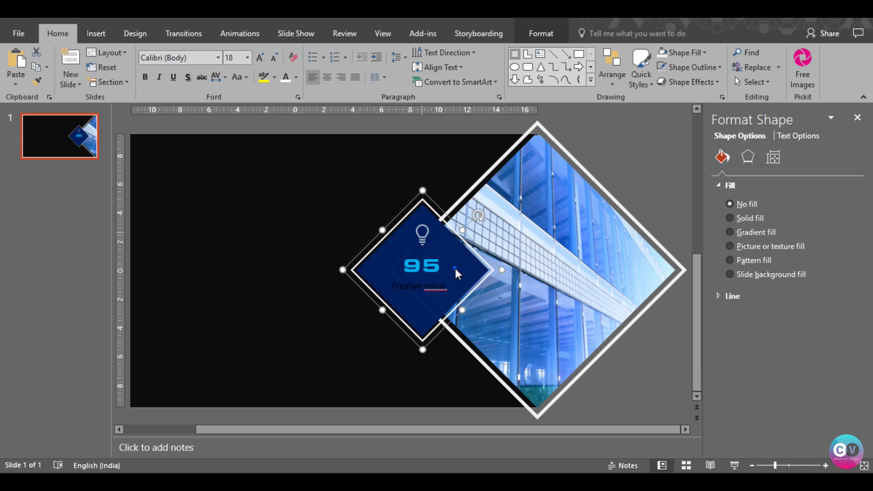
# Make the caption uppercase with Loose letter spacing.
pyautogui.click(240, 77)
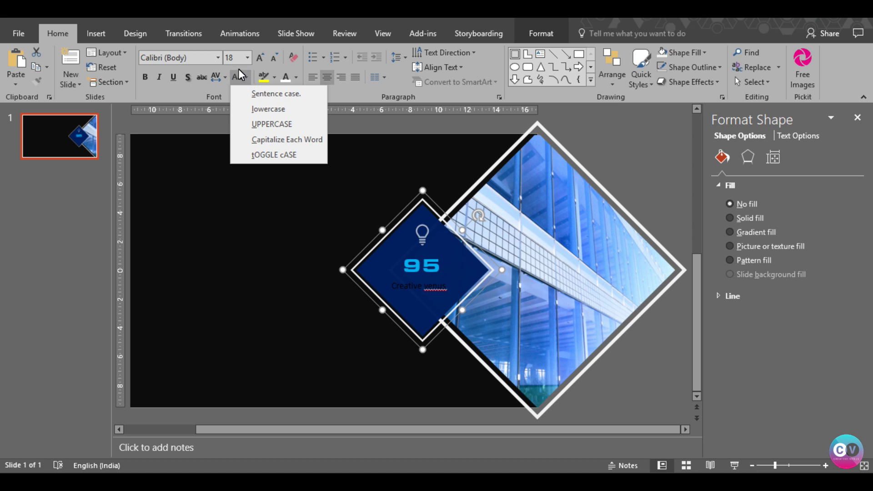
pyautogui.click(254, 127)
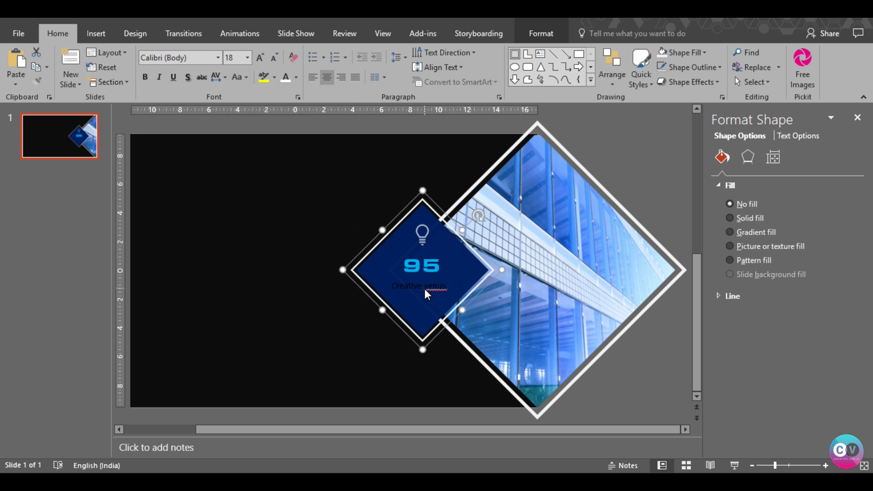
pyautogui.tripleClick(417, 285)
pyautogui.click(233, 79)
pyautogui.click(241, 121)
pyautogui.click(224, 80)
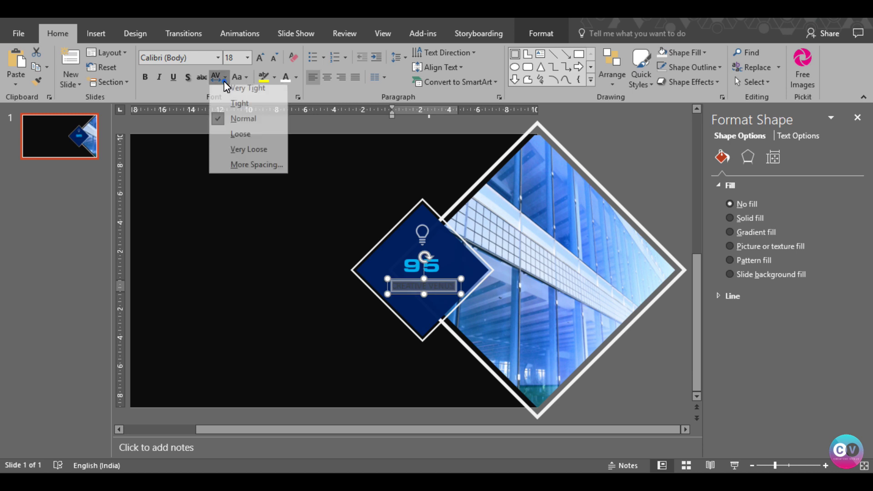
pyautogui.click(236, 140)
# Set the caption to white Roboto at 10.5 pt.
pyautogui.click(274, 58)
pyautogui.click(275, 58)
pyautogui.click(274, 57)
pyautogui.click(274, 57)
pyautogui.click(201, 64)
pyautogui.write('Roboto')
pyautogui.press('BackSpace')
pyautogui.press('Return')
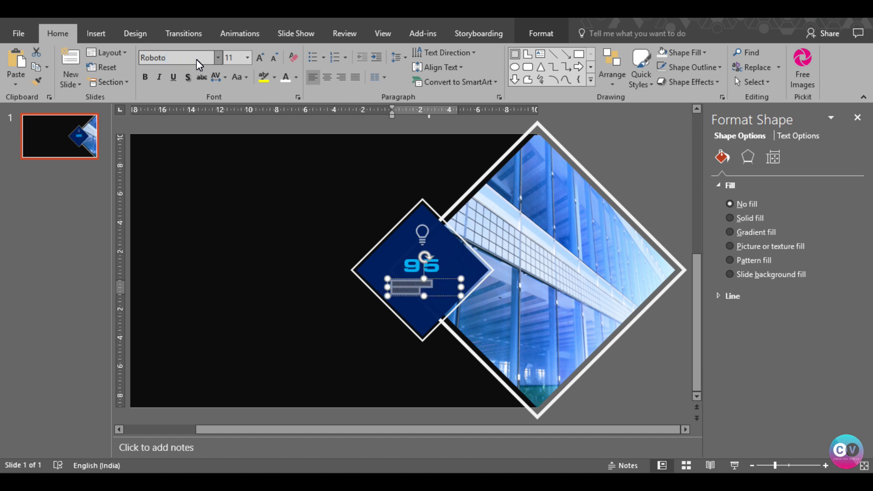
pyautogui.click(285, 78)
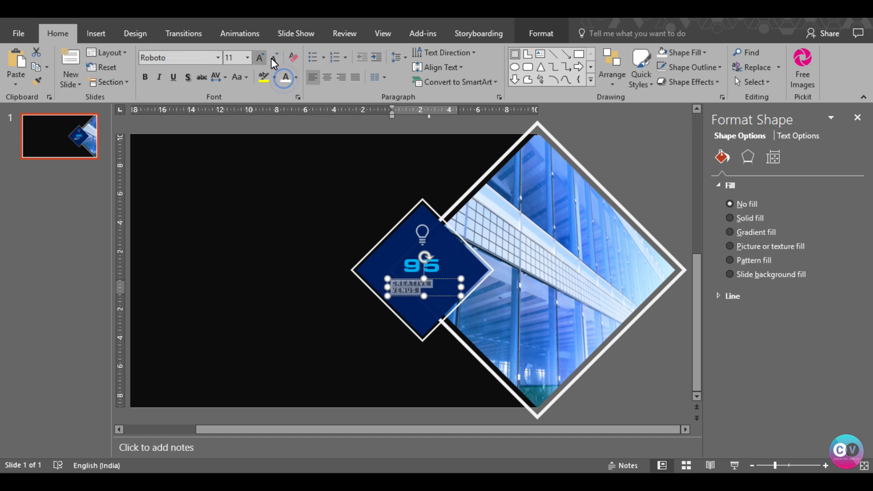
pyautogui.click(274, 58)
# Centre-align the caption and position it just beneath the 95.
pyautogui.moveTo(441, 289); pyautogui.dragTo(439, 285)
pyautogui.click(328, 77)
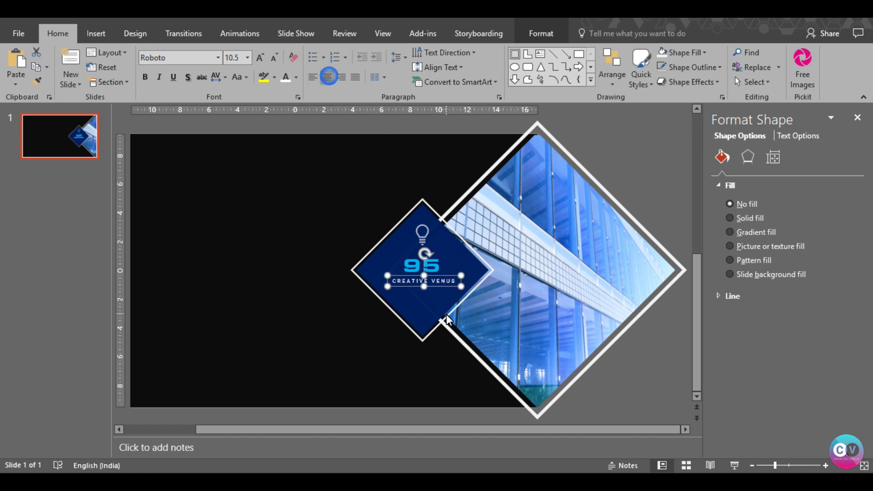
pyautogui.moveTo(435, 292); pyautogui.dragTo(437, 293)
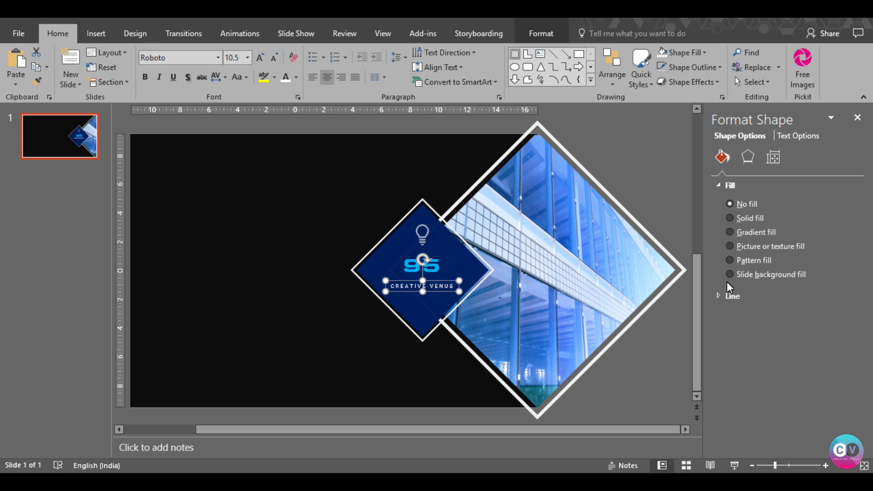
# Make the lightbulb icon fully opaque.
pyautogui.click(799, 136)
pyautogui.click(426, 235)
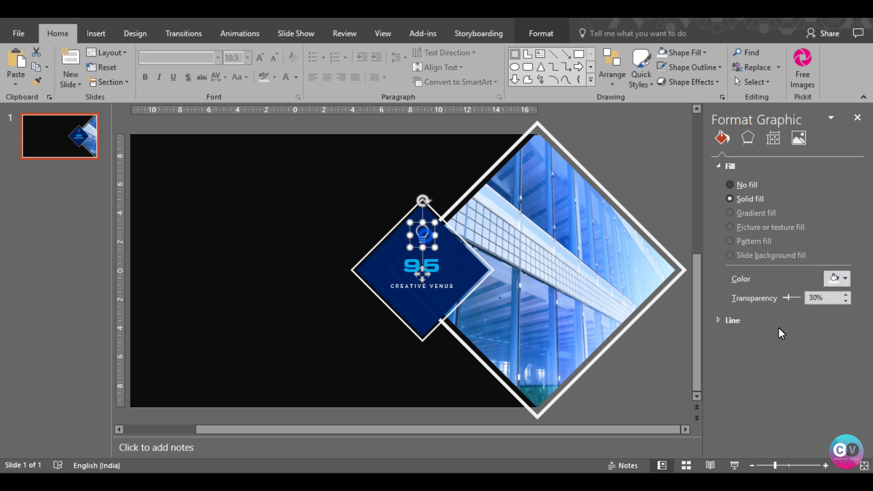
pyautogui.moveTo(788, 301); pyautogui.dragTo(781, 301)
pyautogui.click(641, 381)
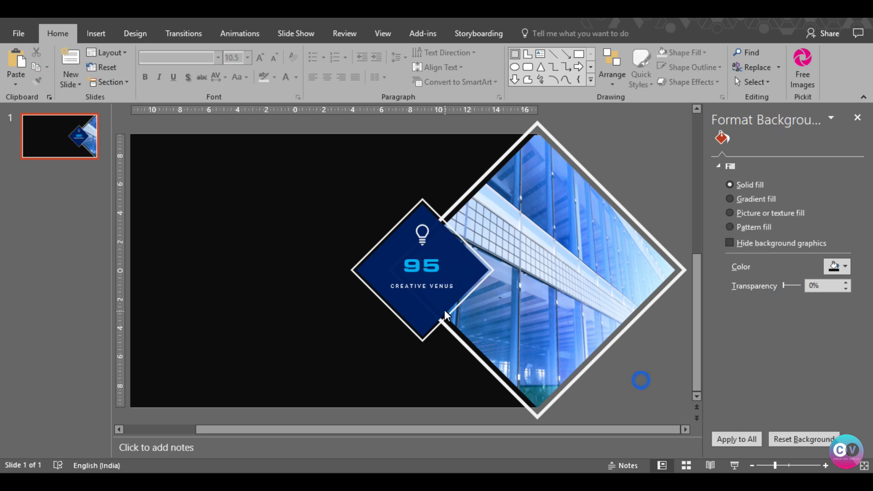
# Nudge the 95 text box slightly lower.
pyautogui.click(416, 264)
pyautogui.moveTo(432, 257); pyautogui.dragTo(435, 255)
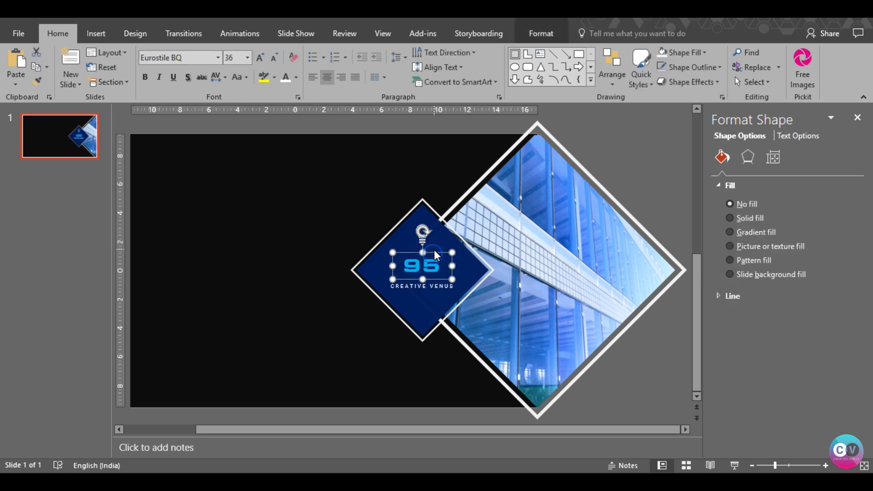
pyautogui.press('Down')
pyautogui.press('Down')
pyautogui.press('Down')
pyautogui.click(329, 327)
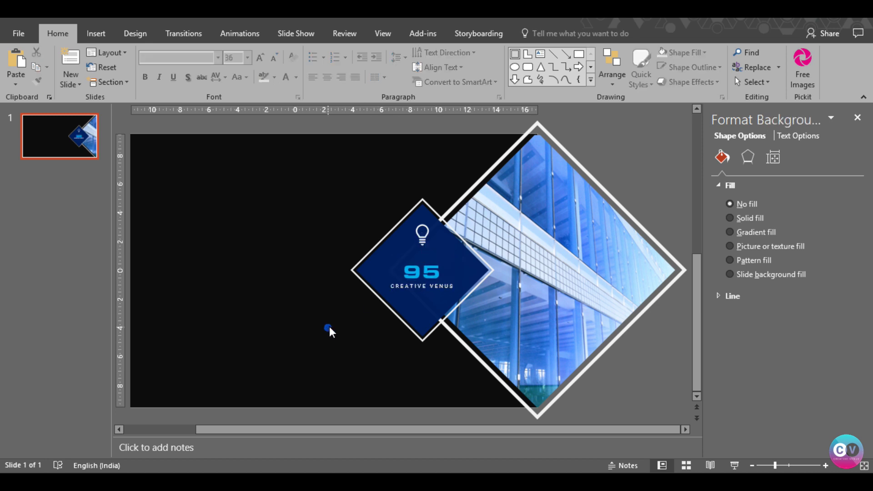
# Resize the lightbulb icon to 2 cm square and shift it slightly left.
pyautogui.click(426, 240)
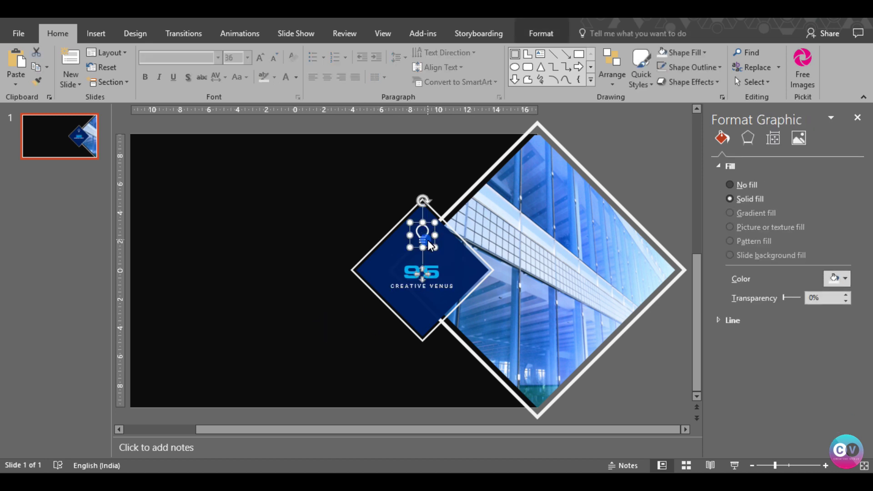
pyautogui.click(655, 368)
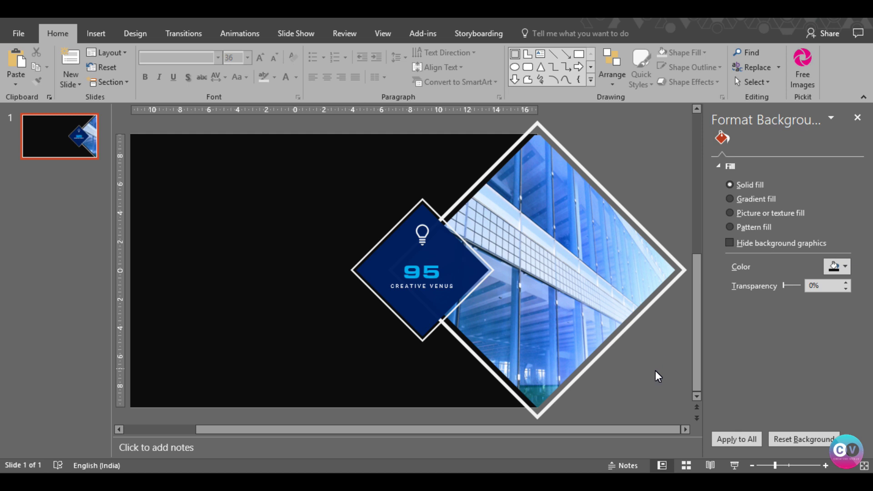
pyautogui.click(420, 237)
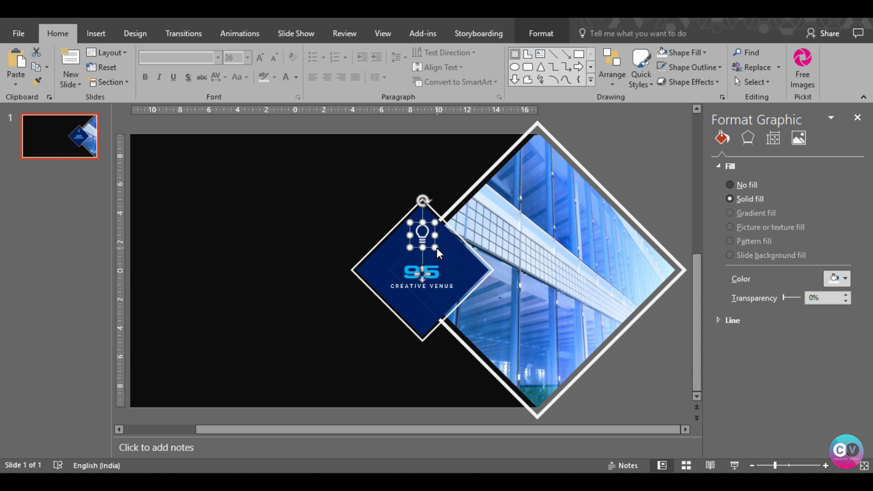
pyautogui.click(531, 29)
pyautogui.click(698, 55)
pyautogui.click(698, 55)
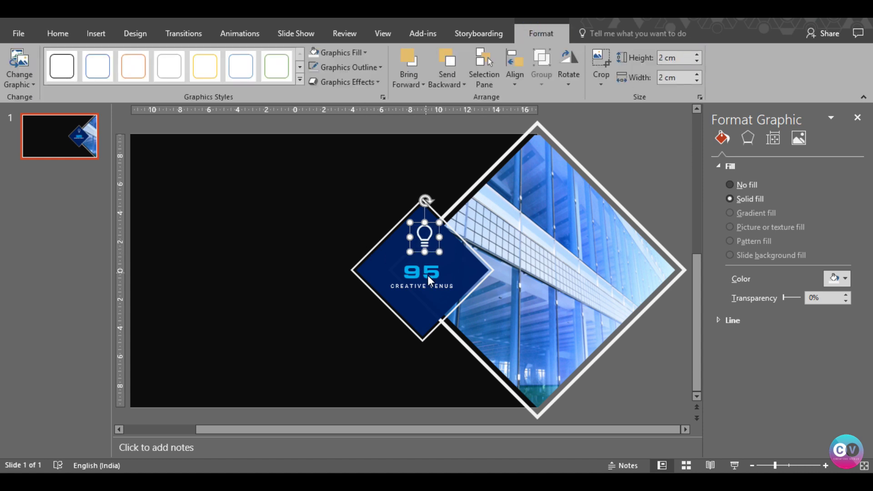
pyautogui.moveTo(430, 253); pyautogui.dragTo(428, 252)
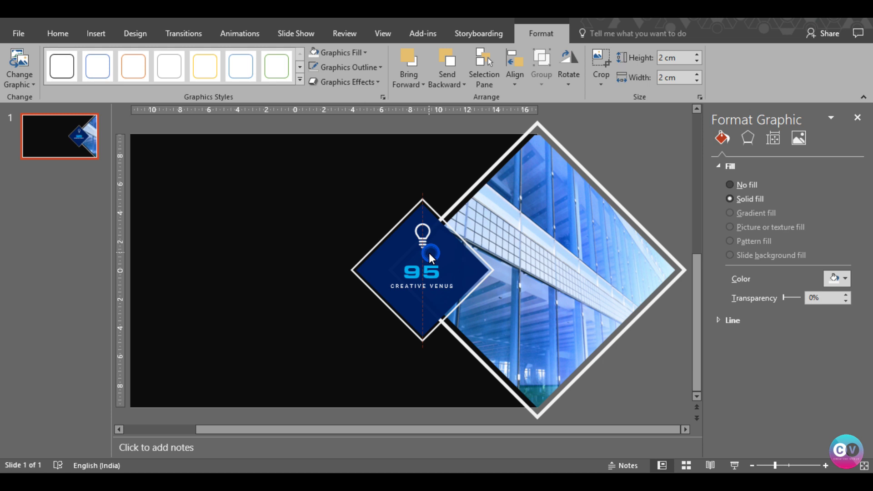
pyautogui.click(673, 391)
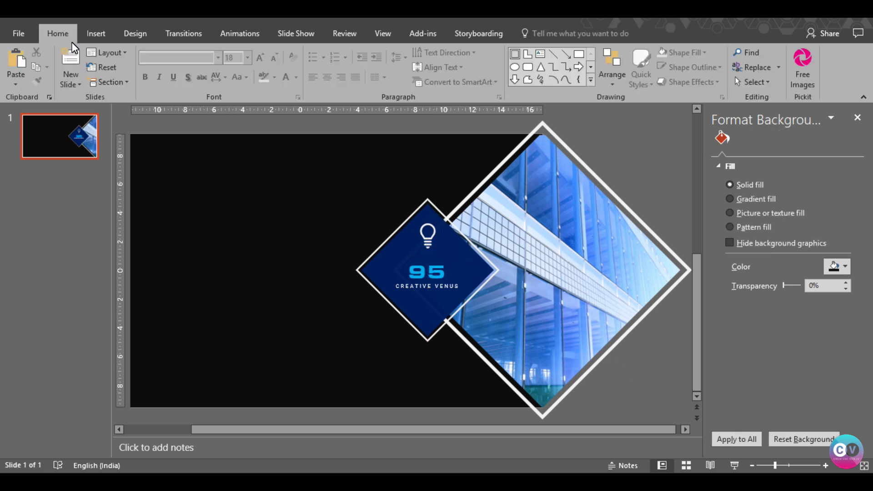
# Draw a rectangle covering the whole slide.
pyautogui.click(96, 34)
pyautogui.click(219, 80)
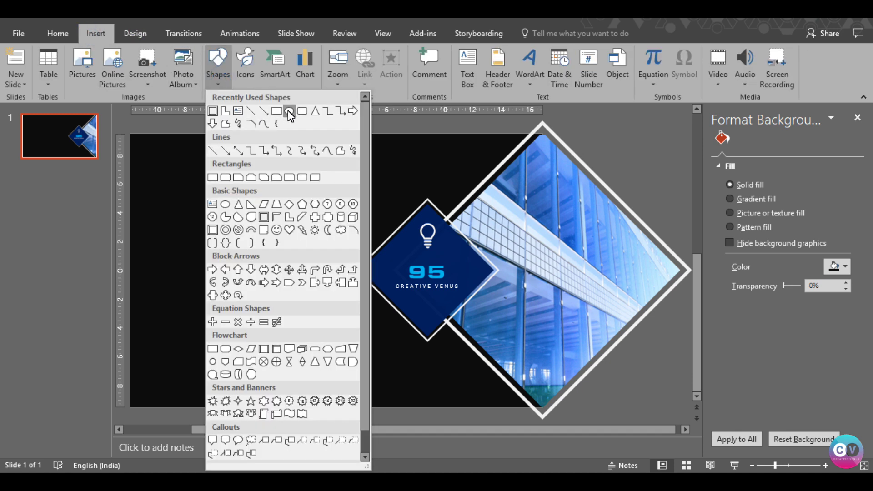
pyautogui.click(276, 111)
pyautogui.moveTo(132, 142); pyautogui.dragTo(318, 260)
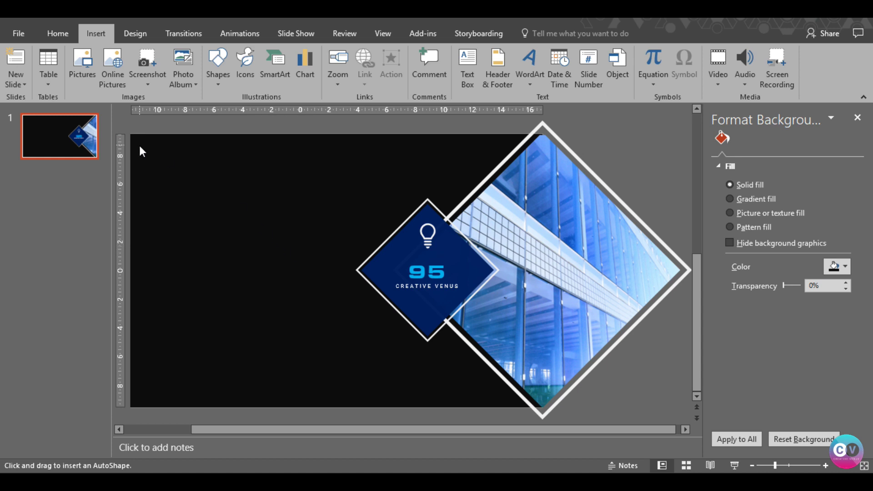
pyautogui.moveTo(141, 150); pyautogui.dragTo(542, 407)
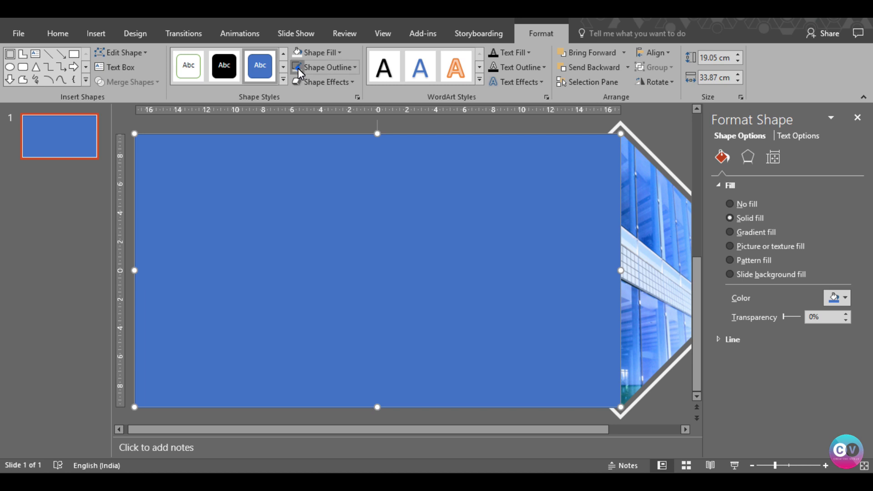
# Send the rectangle to back, fill it black, and choose a picture-fill background.
pyautogui.click(280, 237)
pyautogui.click(325, 348)
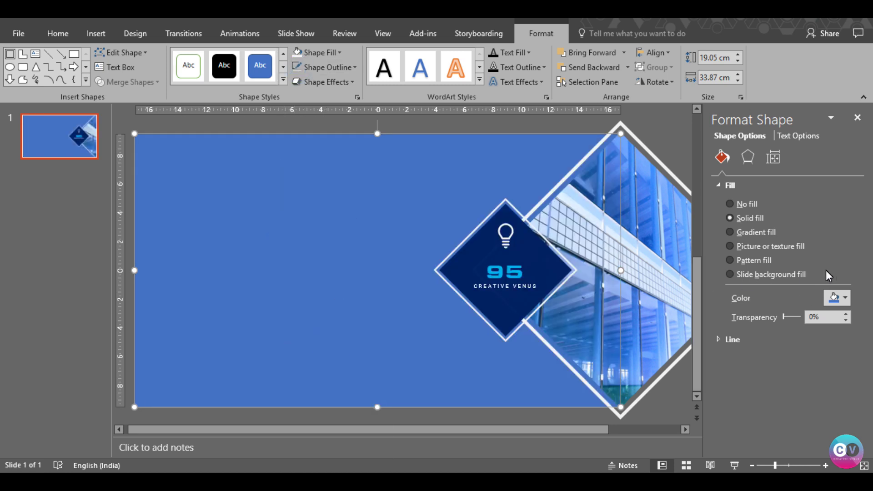
pyautogui.click(835, 297)
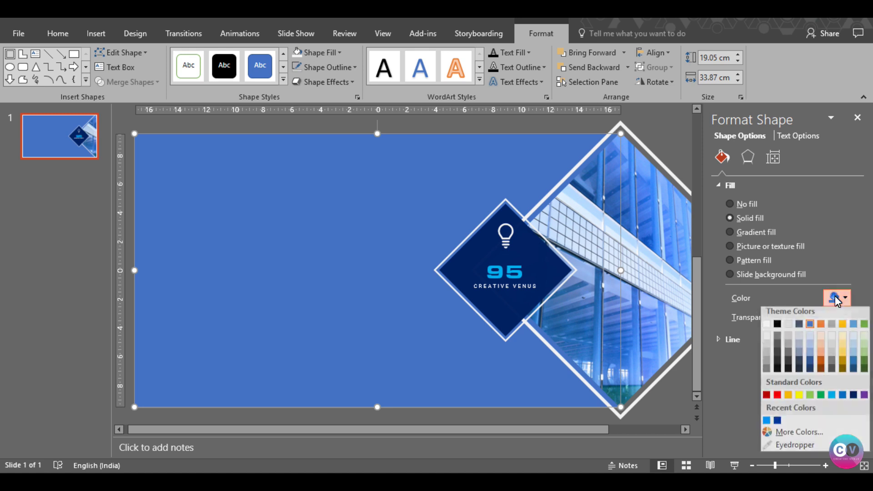
pyautogui.click(776, 371)
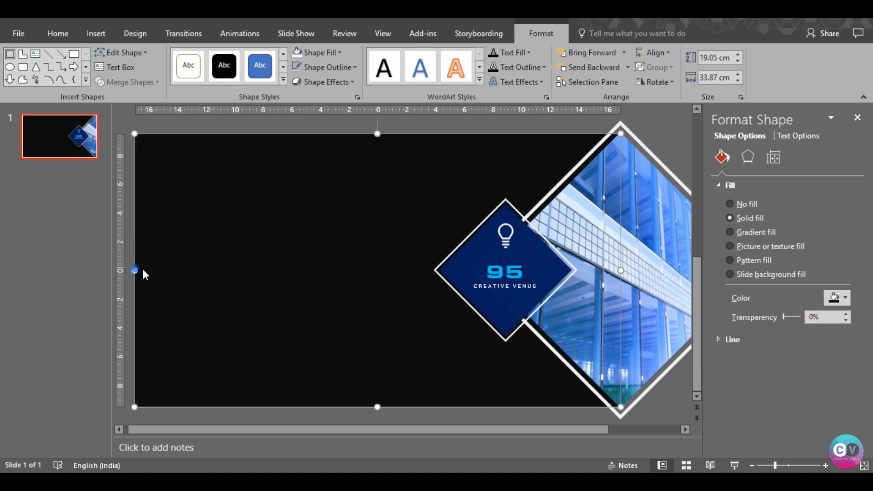
pyautogui.moveTo(135, 269); pyautogui.dragTo(204, 267)
pyautogui.click(159, 272)
pyautogui.click(766, 213)
# Set pexels-photo-271699.jpeg as background and stretch the black rectangle to the left edge.
pyautogui.click(746, 280)
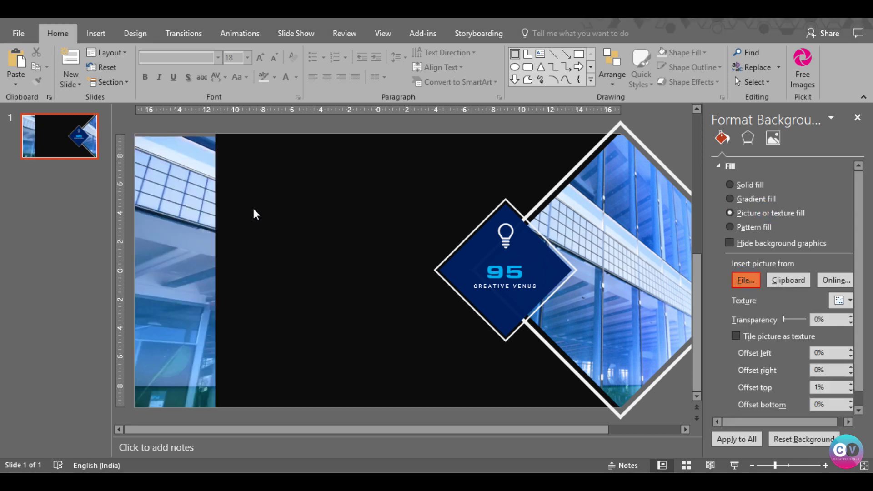
pyautogui.click(152, 100)
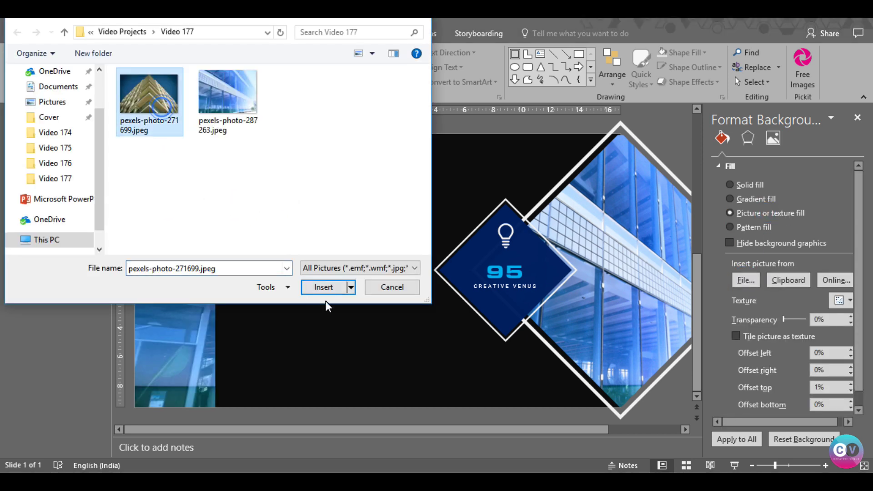
pyautogui.click(321, 287)
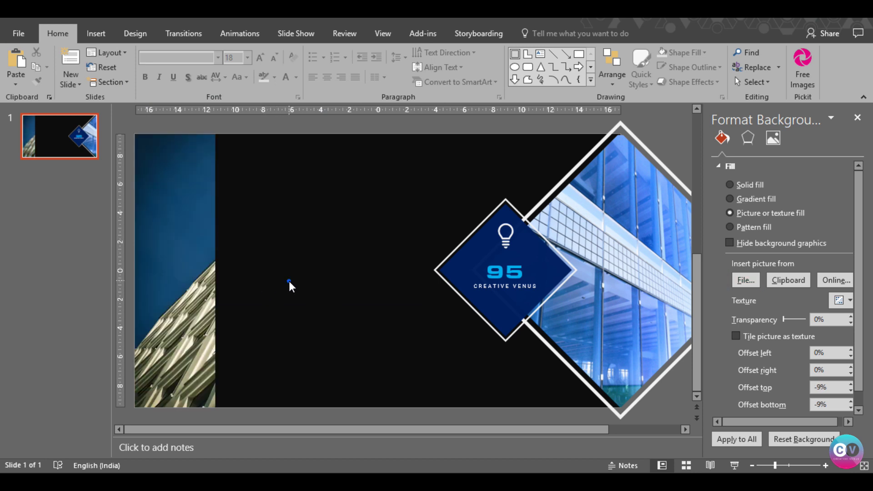
pyautogui.click(288, 281)
pyautogui.moveTo(219, 274); pyautogui.dragTo(133, 268)
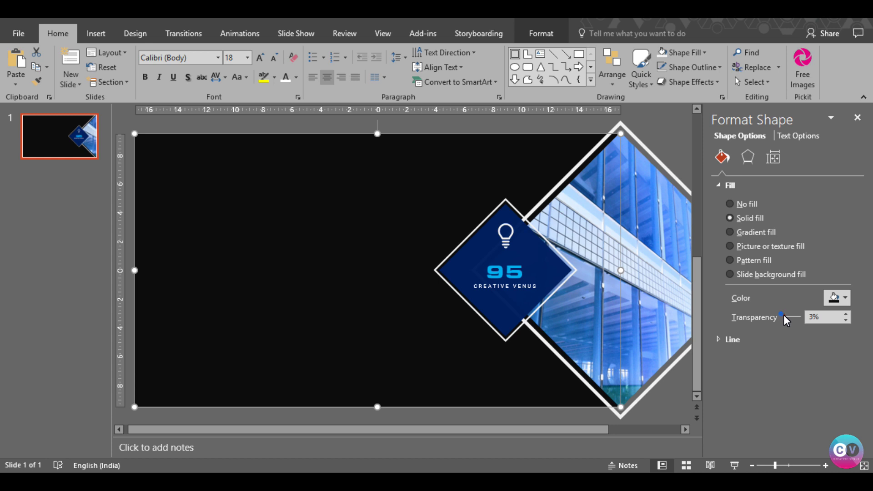
# Set the black rectangle's transparency to 4%.
pyautogui.moveTo(784, 315); pyautogui.dragTo(783, 318)
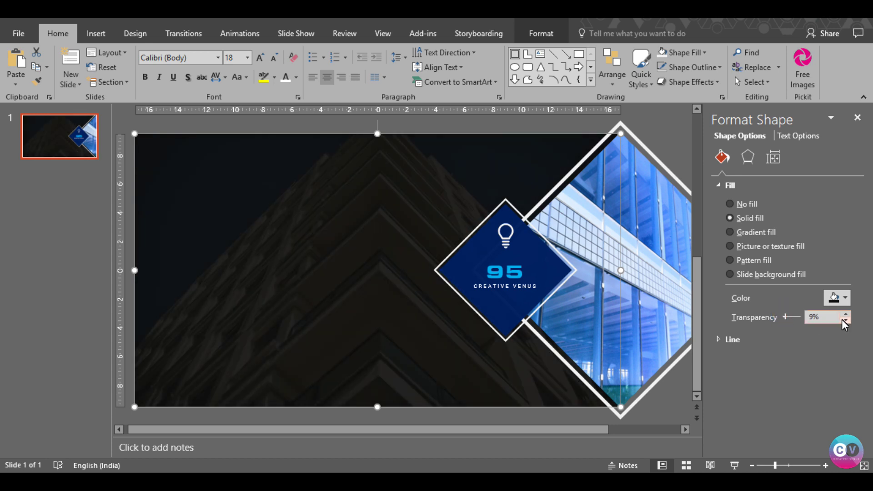
pyautogui.click(846, 320)
pyautogui.click(846, 320)
pyautogui.click(846, 320)
pyautogui.click(844, 320)
pyautogui.click(845, 316)
pyautogui.click(845, 316)
pyautogui.click(844, 315)
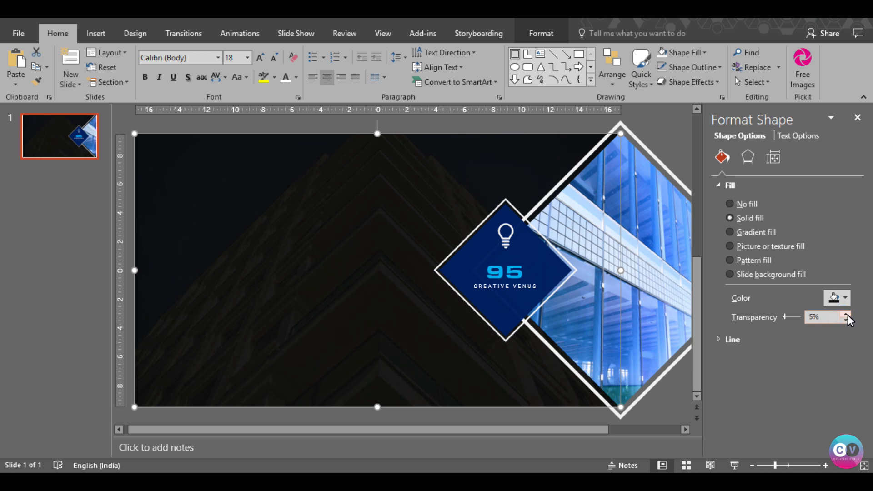
pyautogui.click(847, 315)
pyautogui.click(847, 314)
pyautogui.click(659, 404)
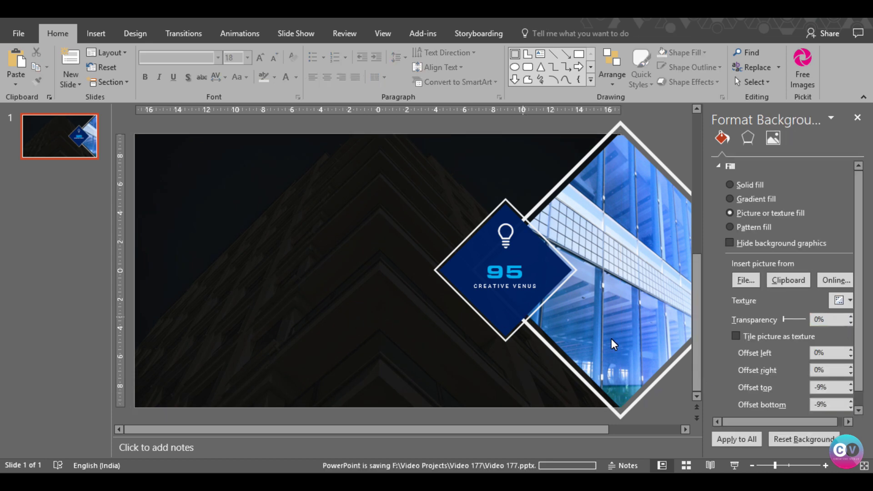
pyautogui.click(324, 364)
pyautogui.click(848, 315)
pyautogui.click(848, 315)
pyautogui.click(848, 315)
pyautogui.click(847, 314)
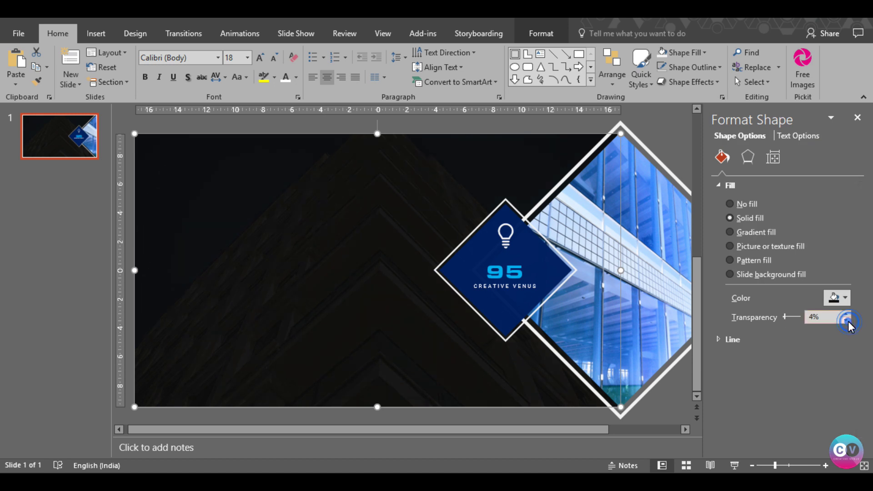
pyautogui.click(665, 402)
pyautogui.click(593, 394)
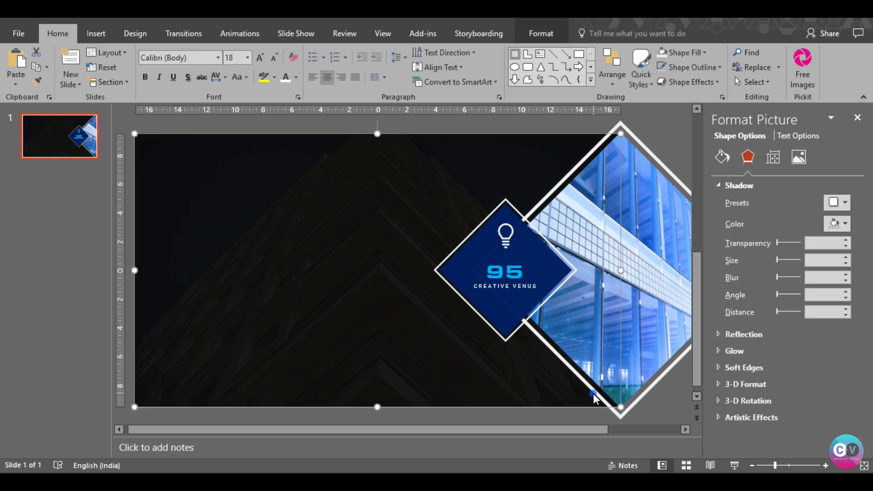
# Duplicate the white diamond frame, move the copy to the left, and enlarge it.
pyautogui.click(622, 413)
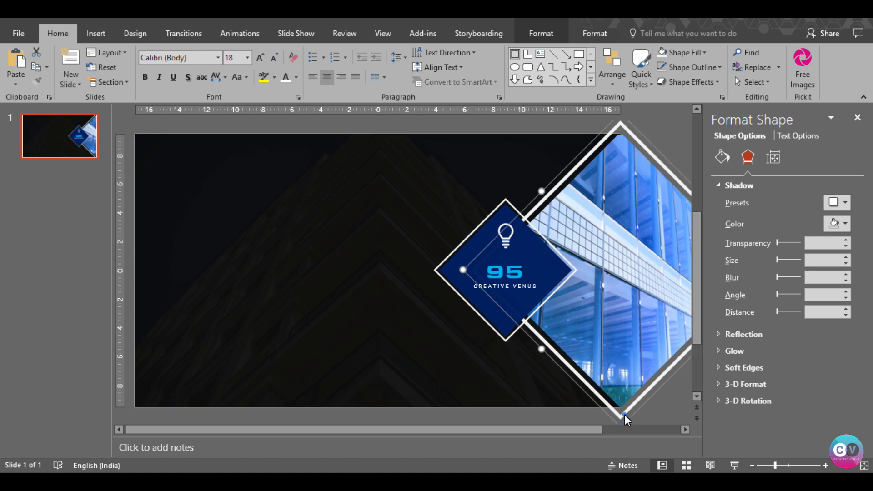
pyautogui.hotkey('ctrl', 'v')
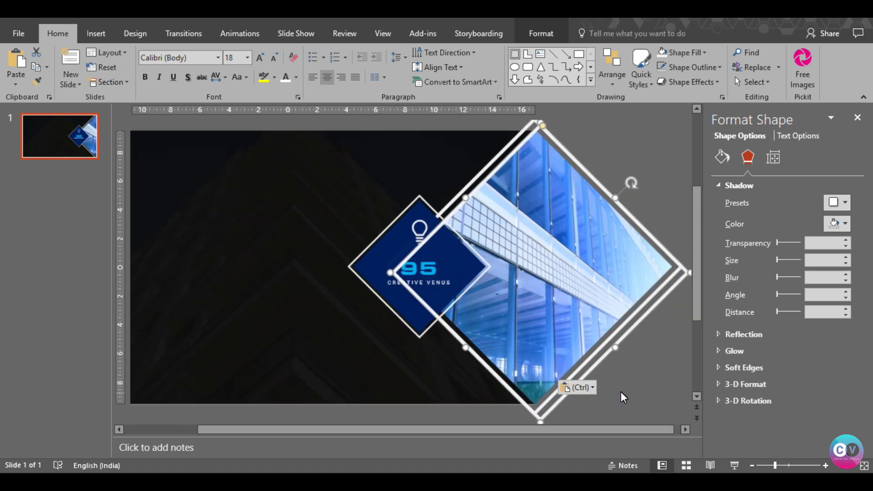
pyautogui.moveTo(579, 363); pyautogui.dragTo(333, 353)
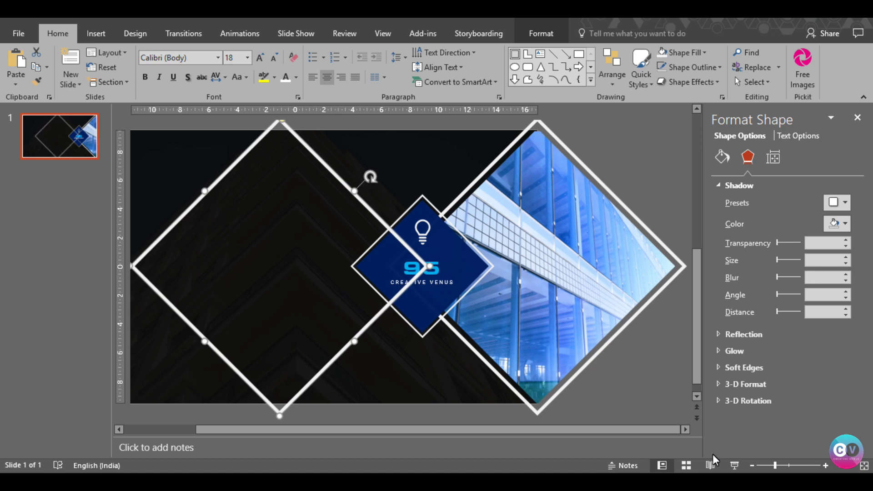
pyautogui.click(751, 465)
pyautogui.click(751, 466)
pyautogui.click(421, 332)
pyautogui.click(332, 324)
pyautogui.moveTo(315, 343)
pyautogui.mouseDown()
pyautogui.moveTo(345, 384)
pyautogui.moveTo(412, 344)
pyautogui.mouseUp()
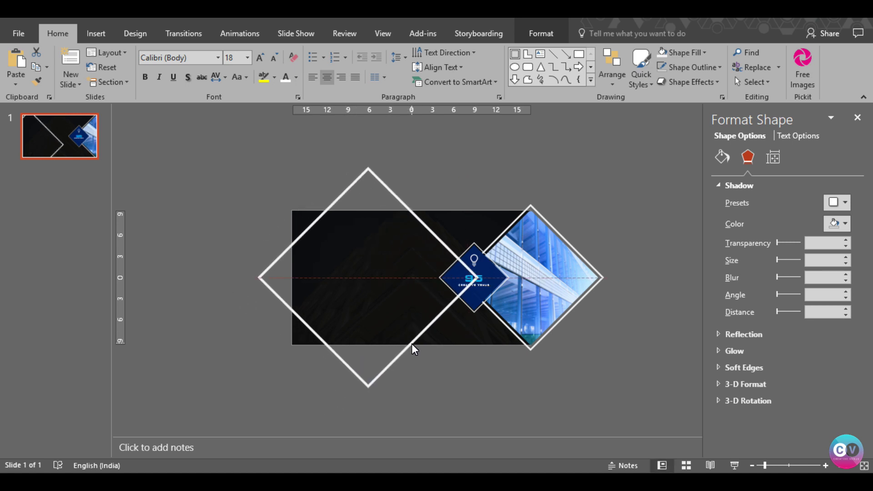
# Reorder layers so the black rectangle sits at the very back behind the diamond.
pyautogui.rightClick(413, 344)
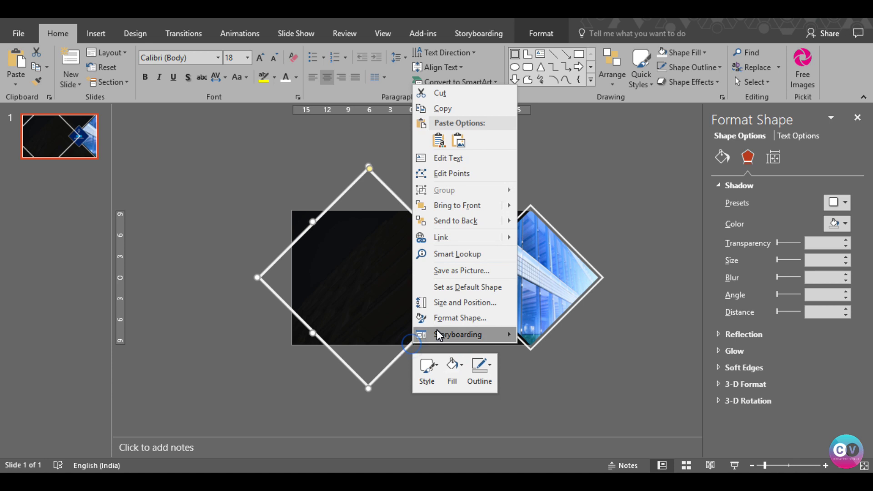
pyautogui.click(454, 217)
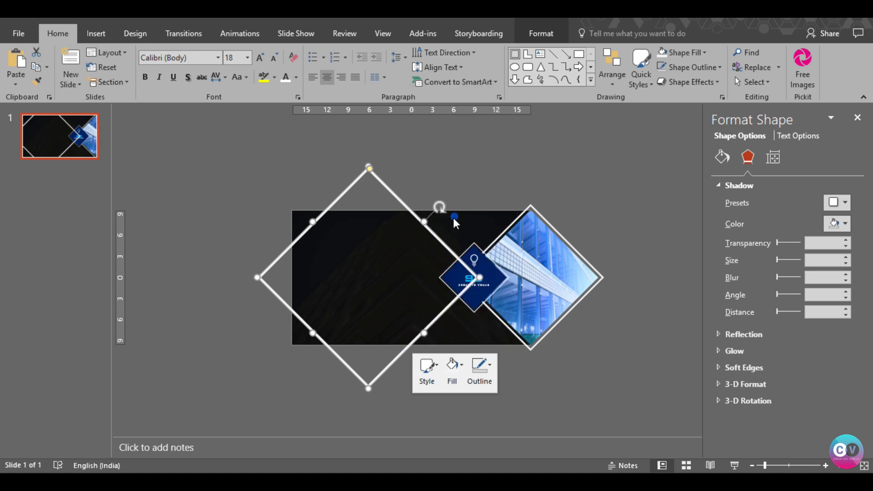
pyautogui.click(303, 345)
pyautogui.rightClick(303, 344)
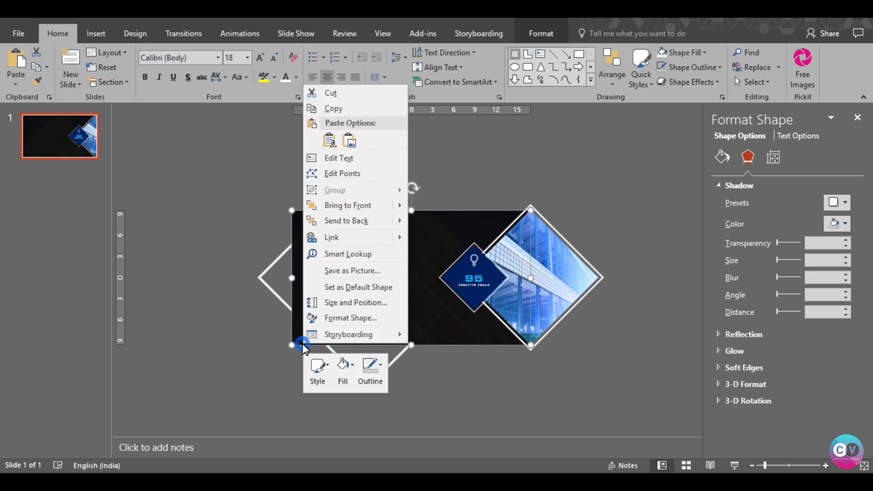
pyautogui.click(356, 221)
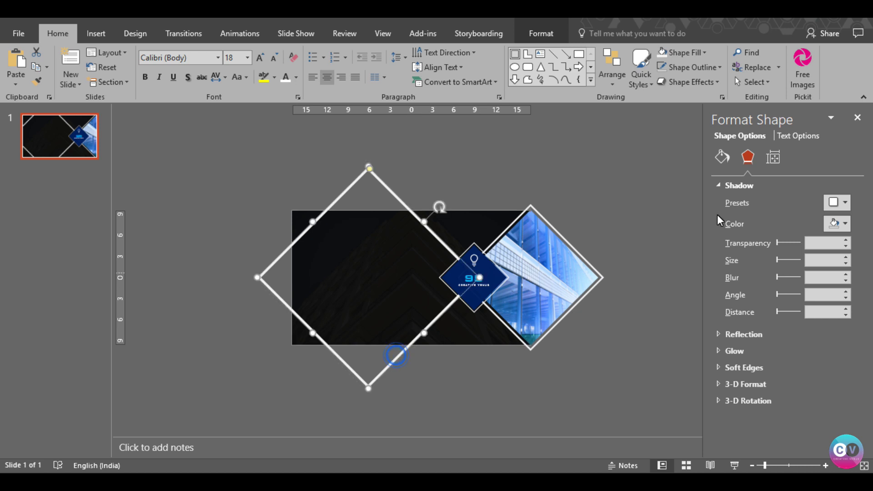
# Raise the left diamond frame's transparency to fade it.
pyautogui.click(723, 157)
pyautogui.moveTo(783, 319); pyautogui.dragTo(798, 318)
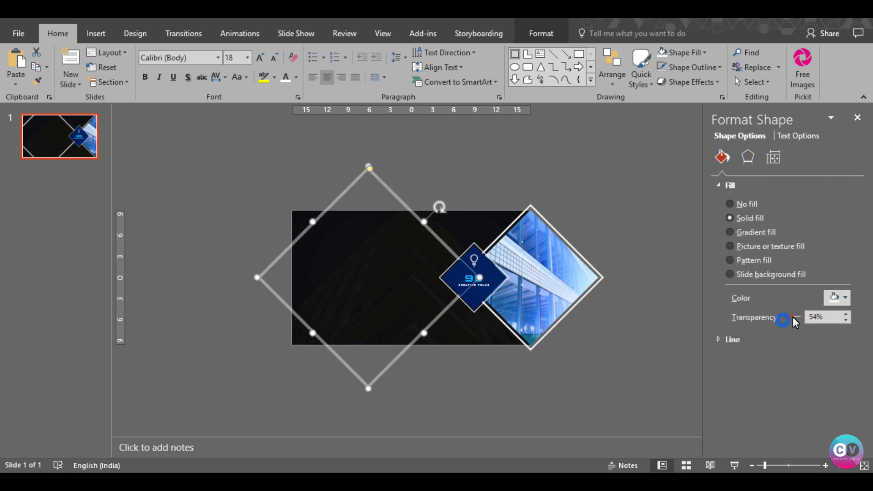
pyautogui.click(528, 407)
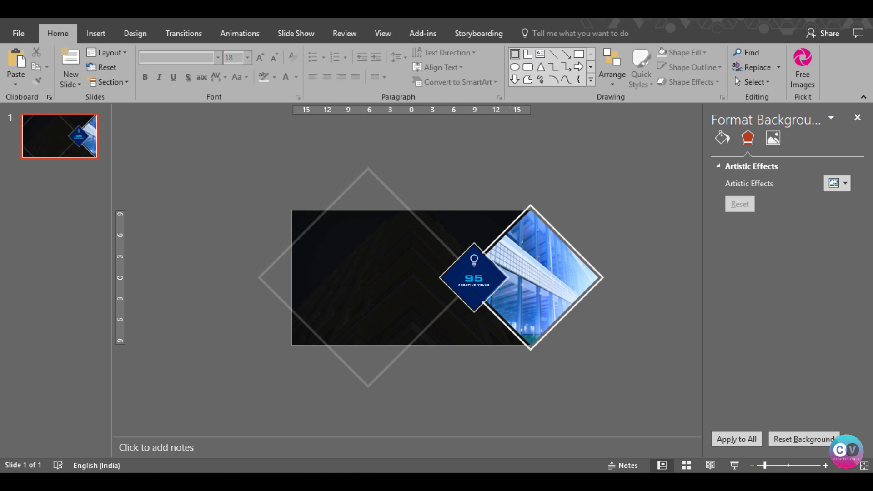
pyautogui.click(826, 467)
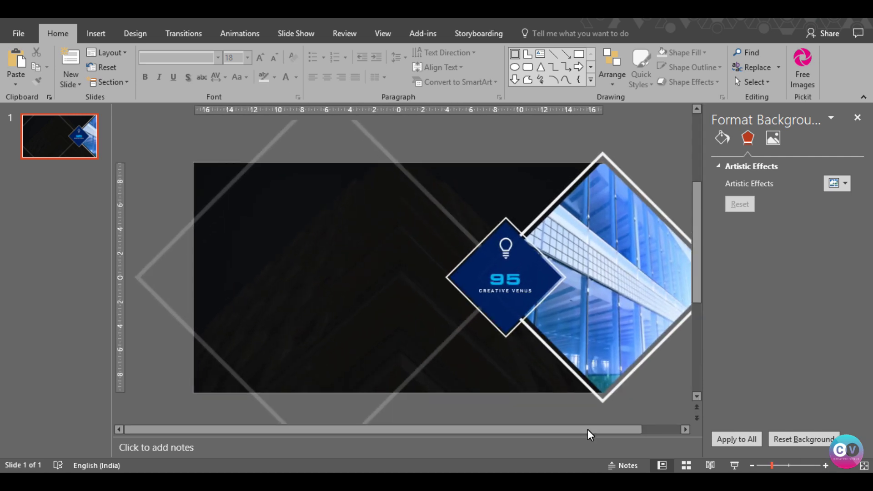
# Add a text box at the upper left with a two-line title.
pyautogui.click(94, 34)
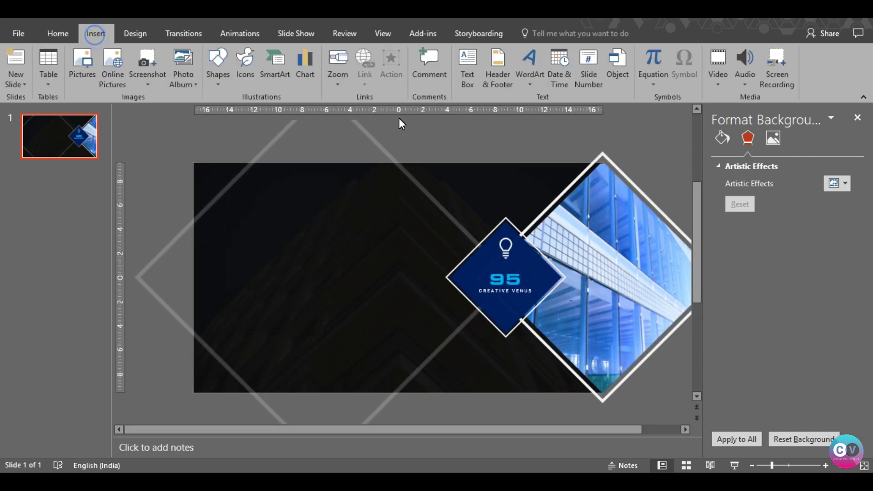
pyautogui.click(470, 75)
pyautogui.moveTo(234, 192); pyautogui.dragTo(370, 222)
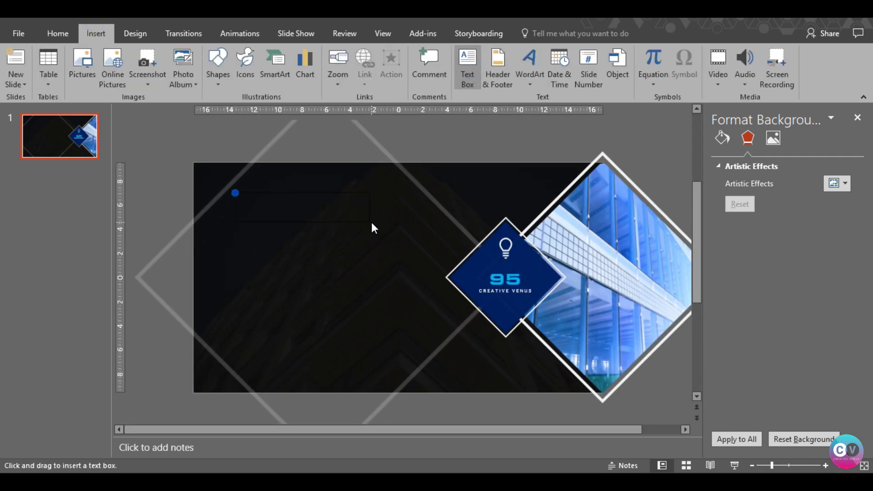
pyautogui.write('Close')
pyautogui.press('Return')
pyautogui.write('Look')
pyautogui.hotkey('ctrl', 'a')
# Set the title to Roboto Black, uppercase, with adjusted letter spacing.
pyautogui.click(182, 61)
pyautogui.write('Rob')
pyautogui.write(' B')
pyautogui.press('Return')
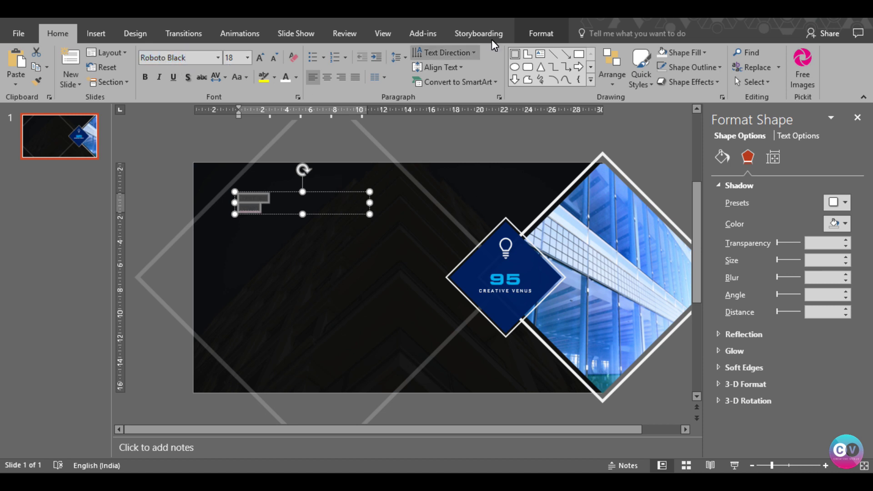
pyautogui.click(237, 76)
pyautogui.click(255, 124)
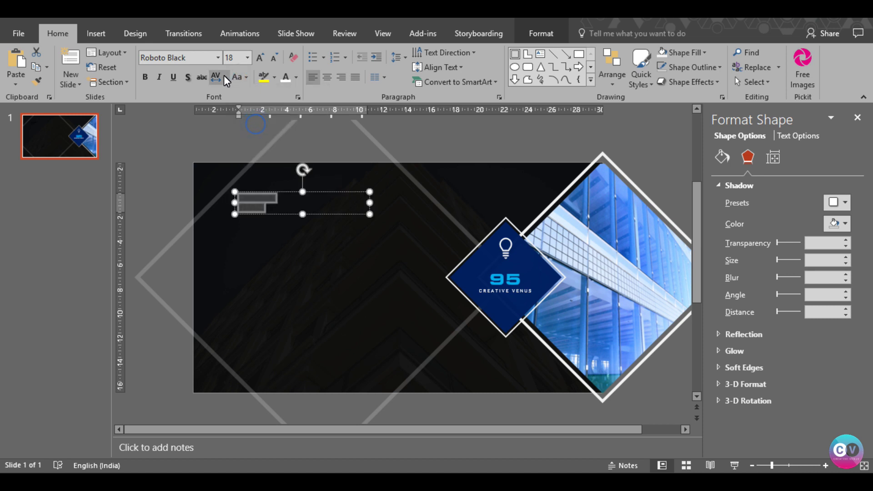
pyautogui.click(224, 77)
pyautogui.click(237, 148)
# Enlarge the title to 48 pt and colour it White, Darker 15%.
pyautogui.click(258, 57)
pyautogui.click(259, 57)
pyautogui.click(258, 57)
pyautogui.click(259, 57)
pyautogui.click(258, 57)
pyautogui.click(259, 57)
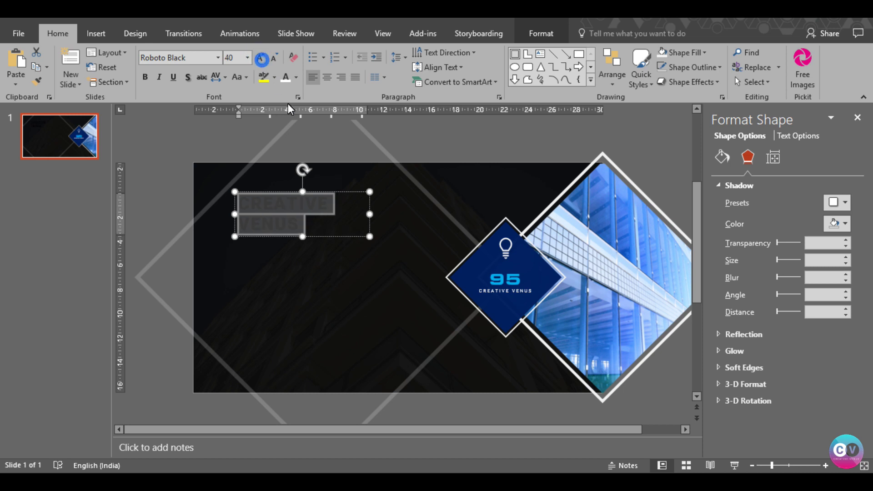
pyautogui.click(285, 78)
pyautogui.click(320, 189)
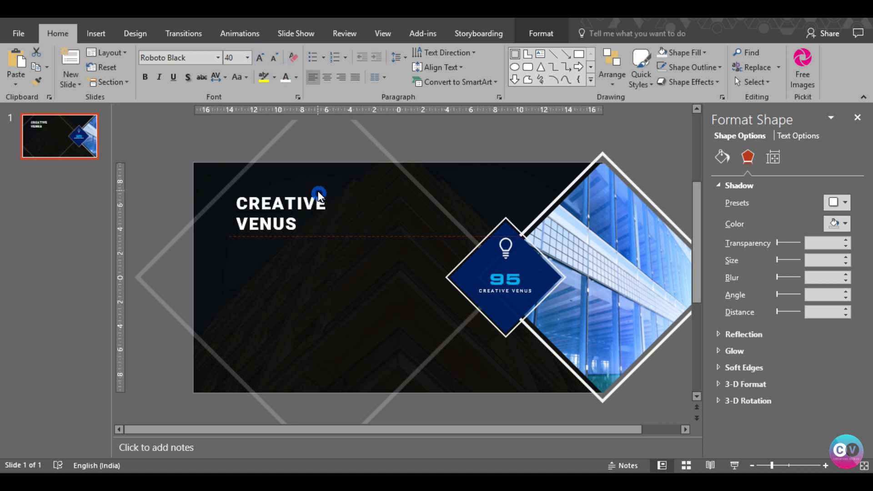
pyautogui.click(324, 190)
pyautogui.click(258, 58)
pyautogui.click(258, 58)
pyautogui.click(296, 78)
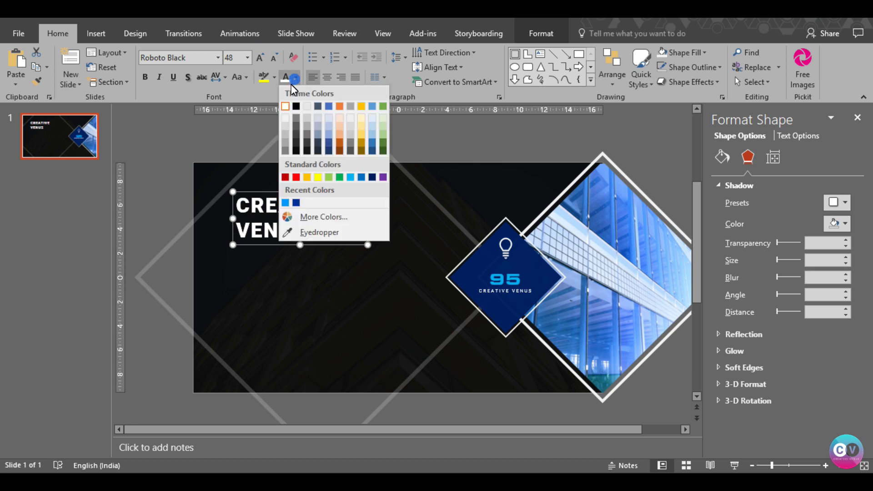
pyautogui.click(286, 127)
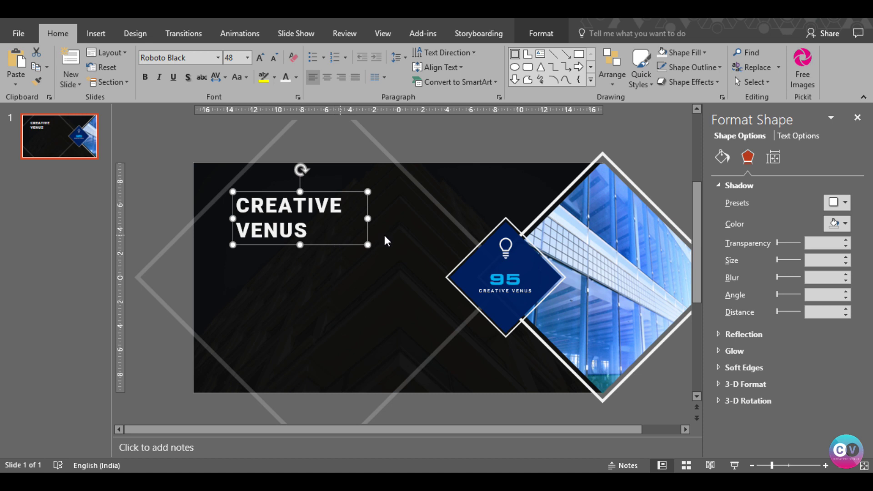
pyautogui.click(463, 403)
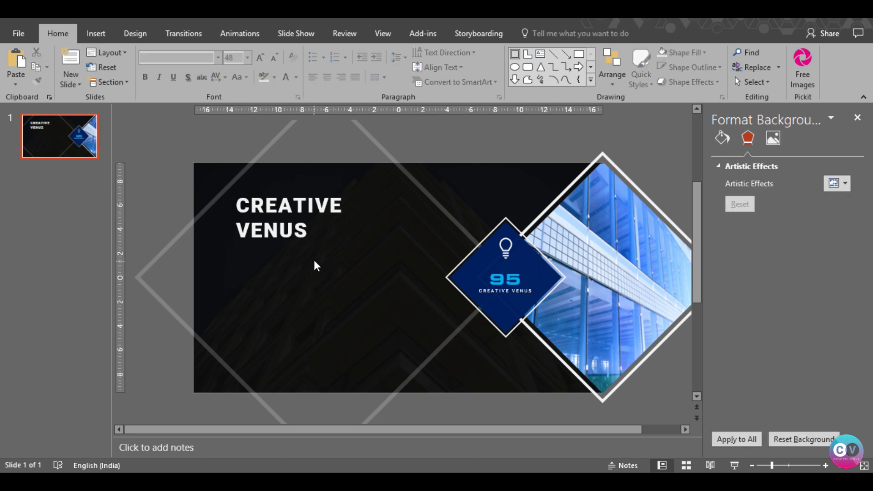
# Draw a 0.4 cm circle at the slide's left edge.
pyautogui.click(95, 33)
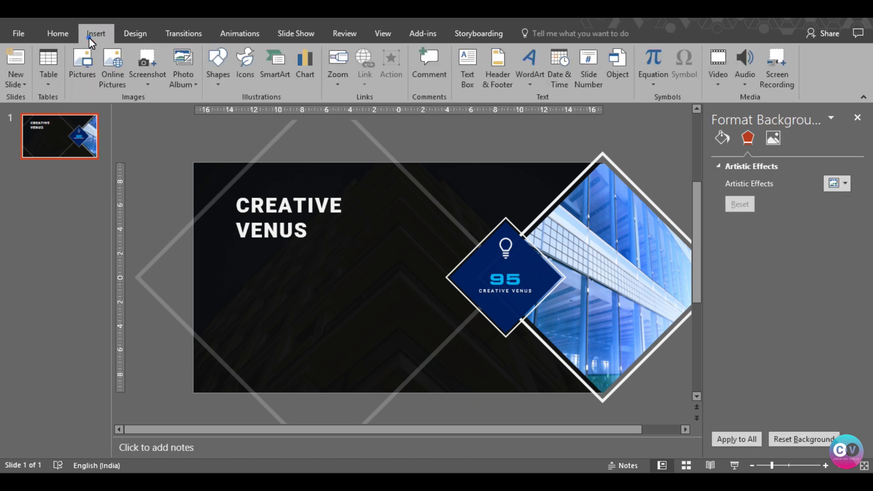
pyautogui.click(221, 83)
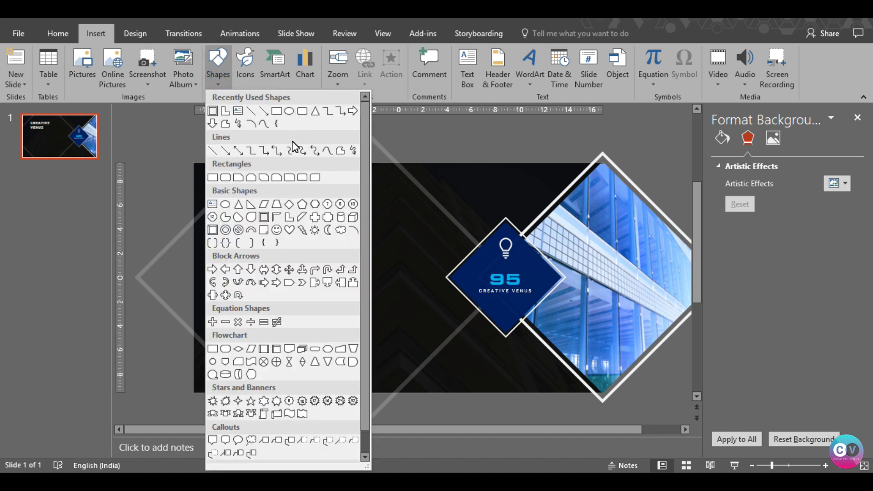
pyautogui.click(290, 111)
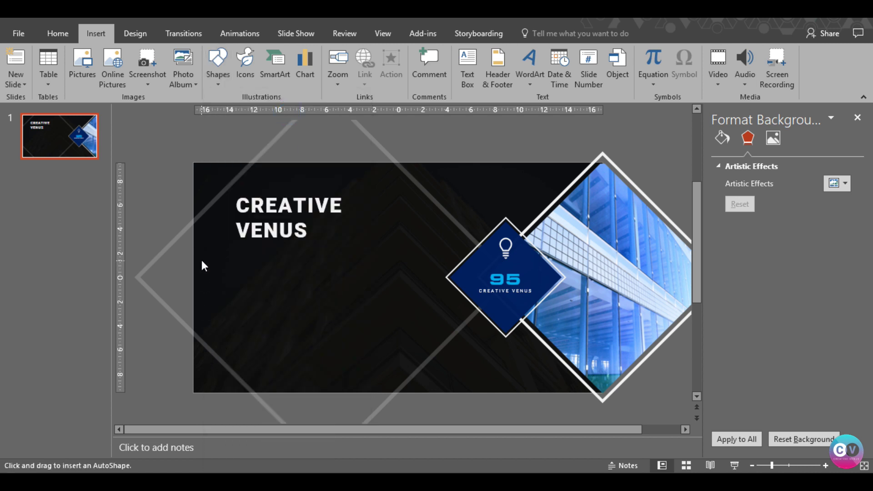
pyautogui.moveTo(202, 256); pyautogui.dragTo(206, 264)
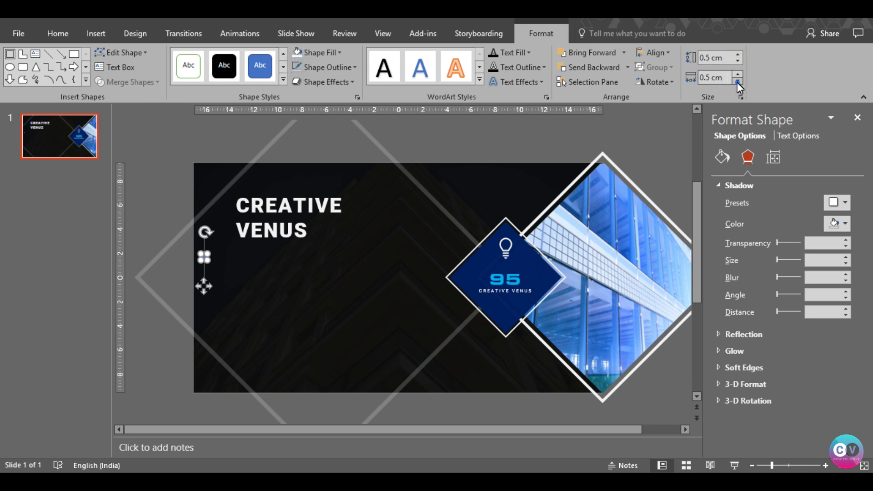
pyautogui.click(737, 61)
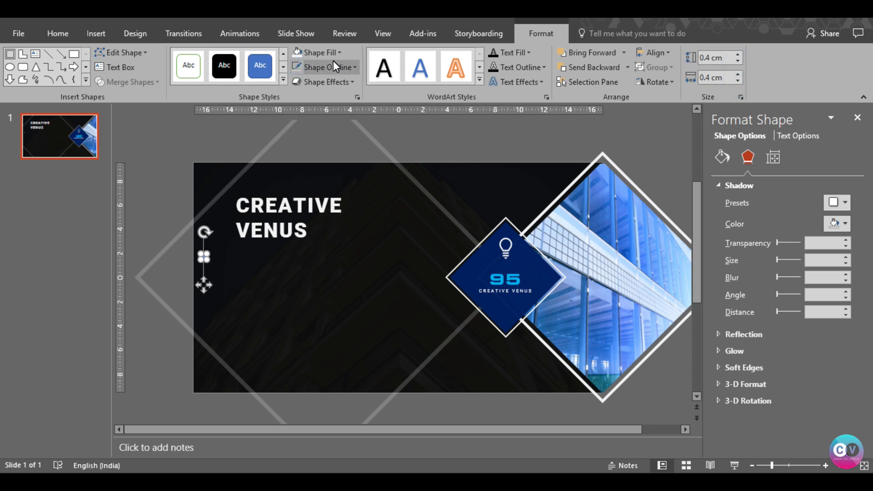
# Give the circle a solid blue fill.
pyautogui.click(721, 160)
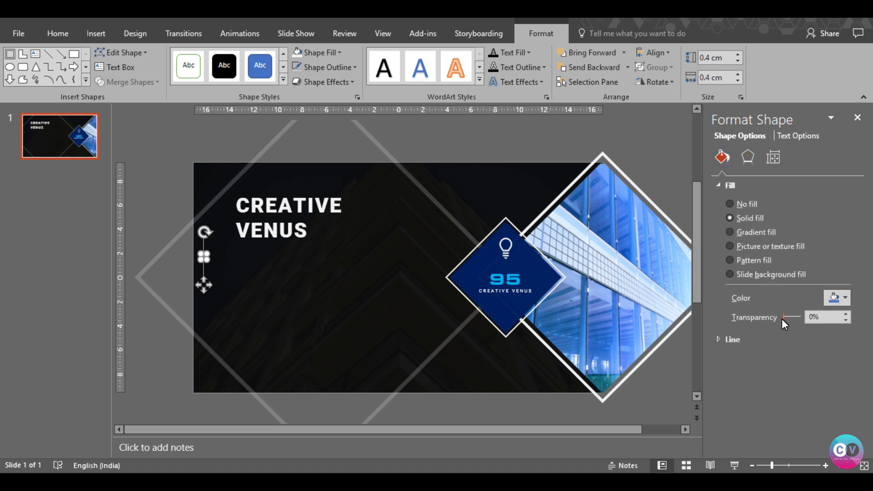
pyautogui.click(837, 298)
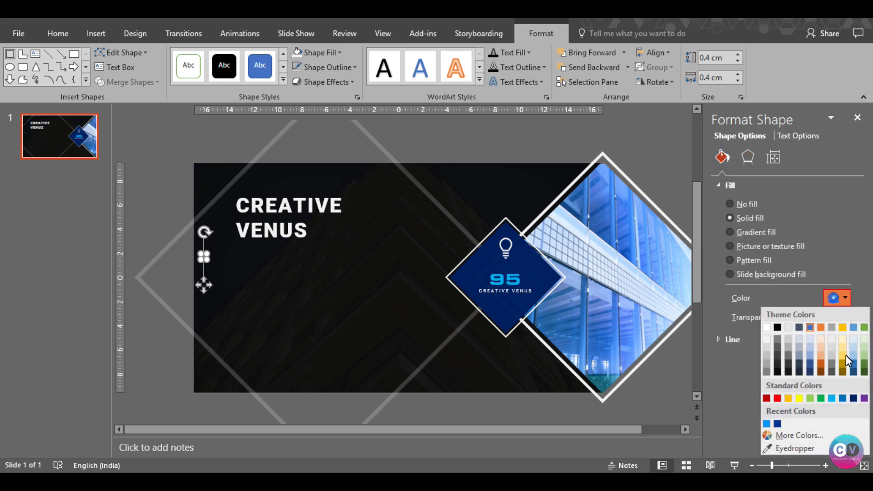
pyautogui.click(842, 400)
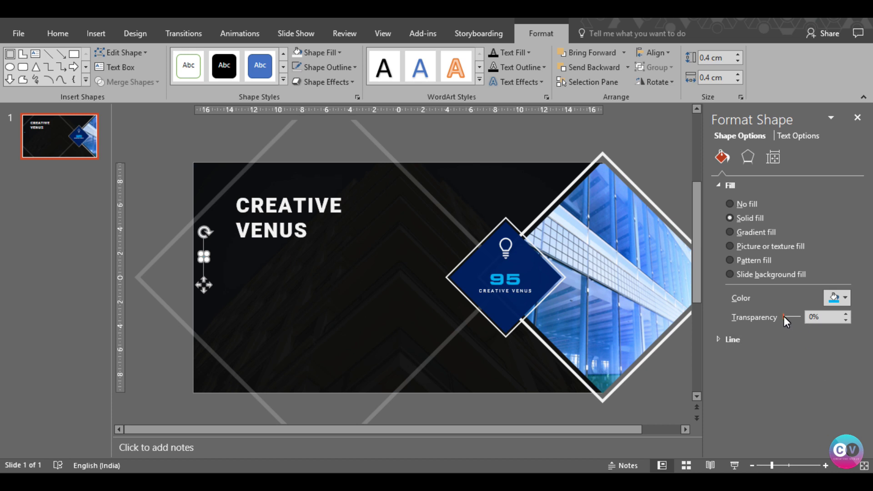
pyautogui.click(239, 335)
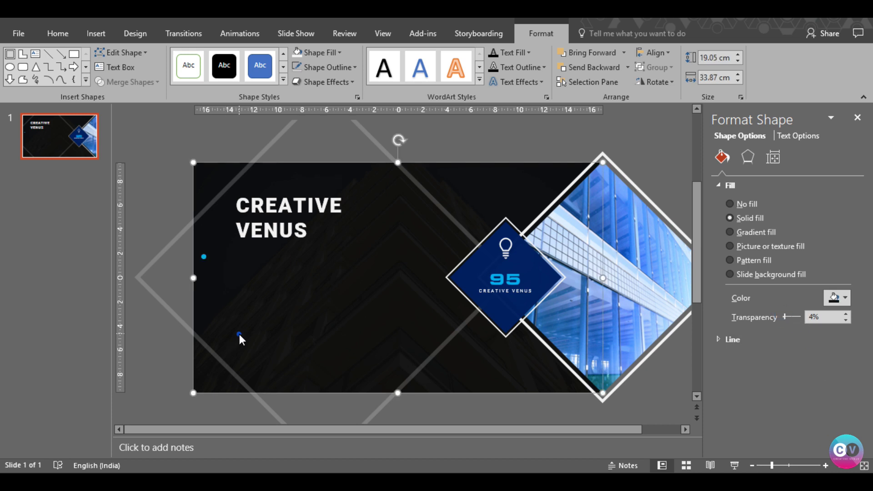
pyautogui.click(203, 258)
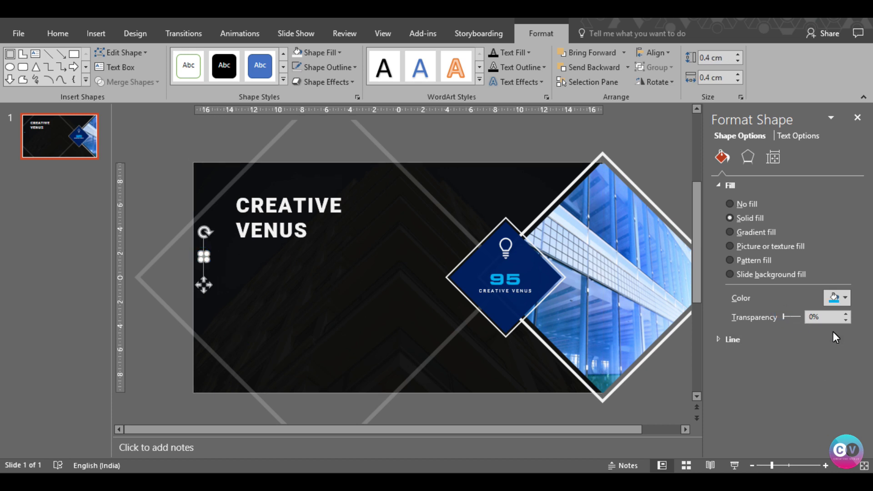
# Paste copies of the dot to build a vertical column of four dots.
pyautogui.moveTo(783, 317); pyautogui.dragTo(787, 320)
pyautogui.click(182, 350)
pyautogui.click(203, 258)
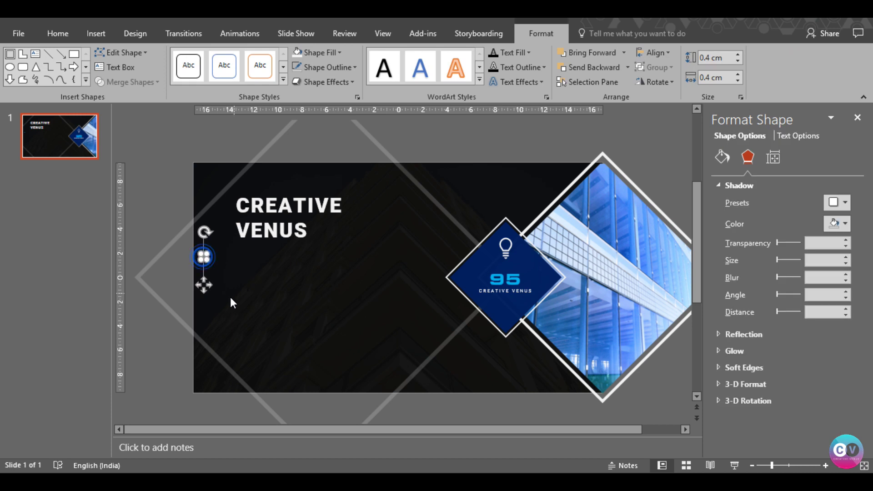
pyautogui.hotkey('ctrl', 'v')
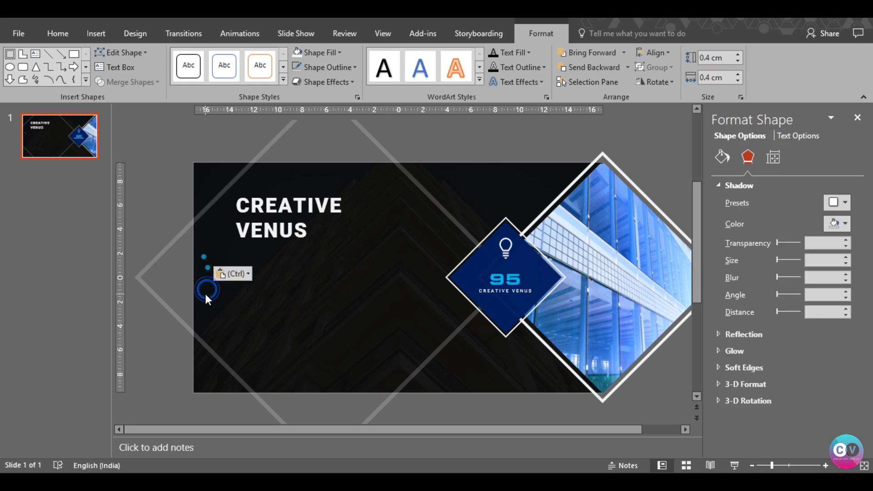
pyautogui.click(201, 291)
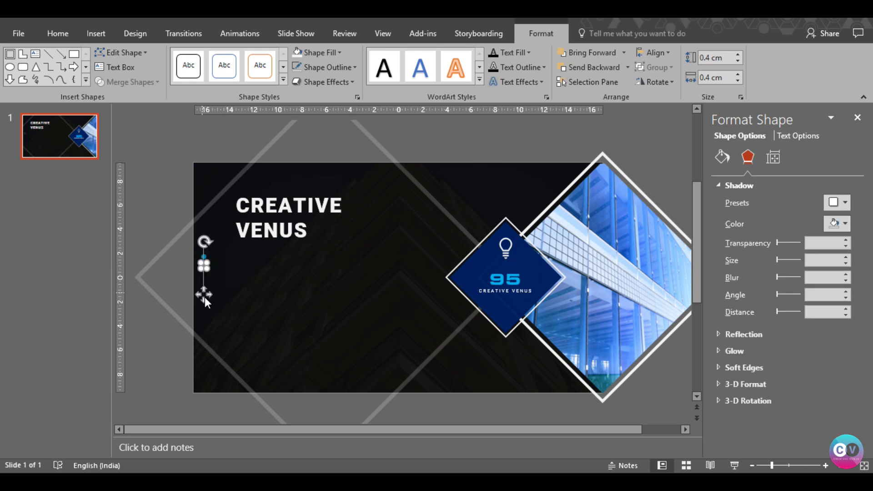
pyautogui.hotkey('ctrl', 'v')
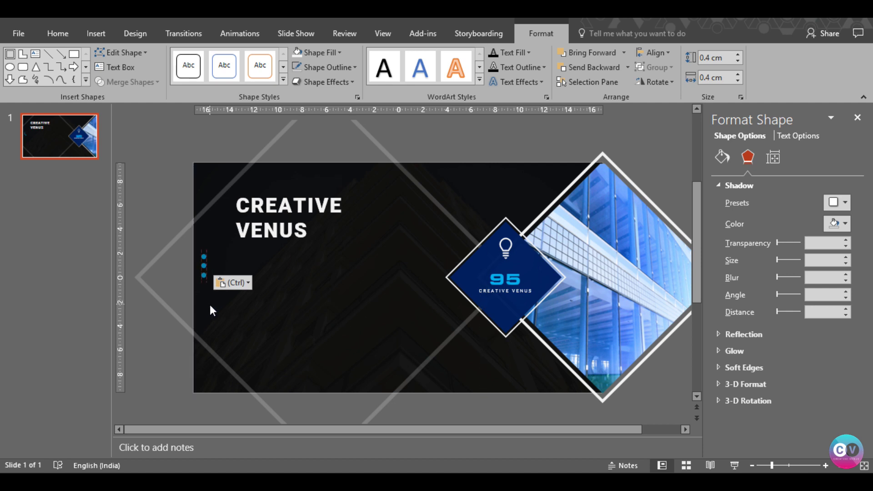
pyautogui.hotkey('ctrl', 'z')
pyautogui.hotkey('ctrl', 'v')
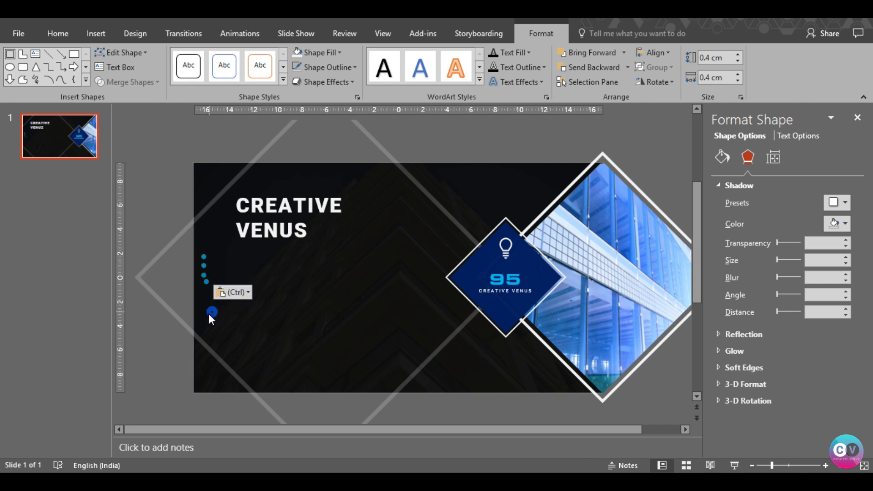
pyautogui.click(209, 315)
pyautogui.click(150, 332)
# Fill all four dots with Blue-Gray, Text 2, Lighter 40%.
pyautogui.moveTo(135, 320); pyautogui.dragTo(224, 238)
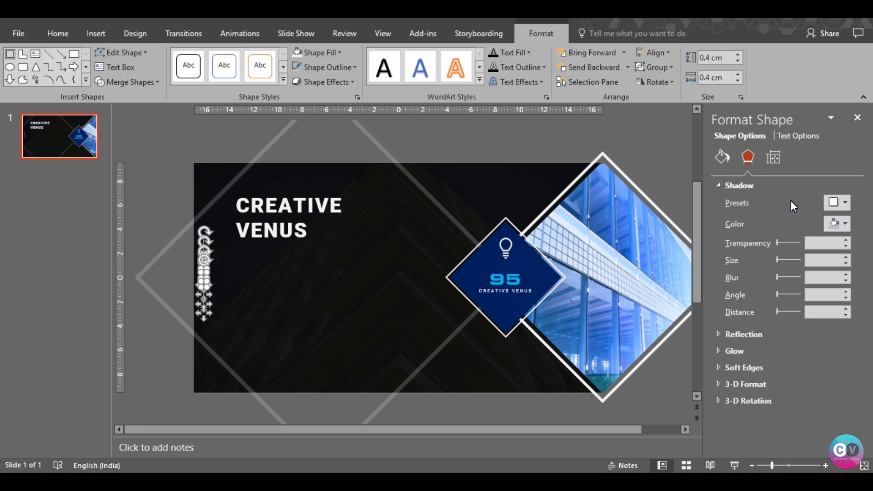
pyautogui.click(716, 158)
pyautogui.click(846, 299)
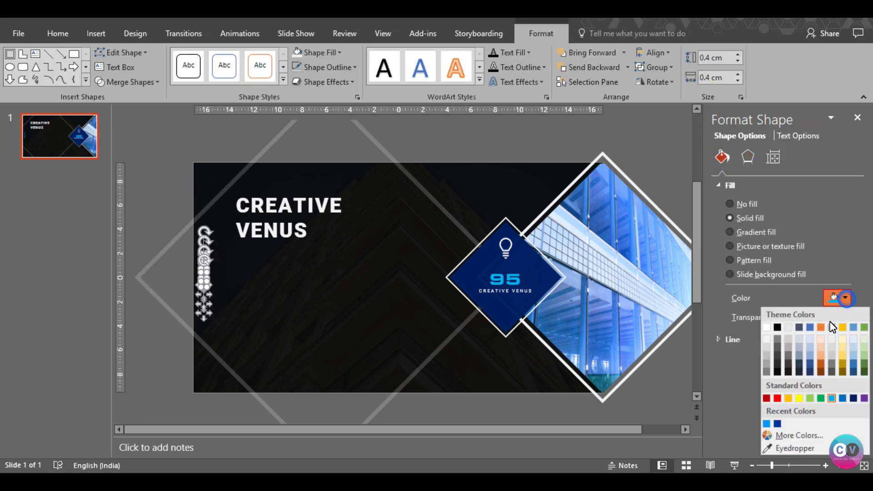
pyautogui.click(777, 424)
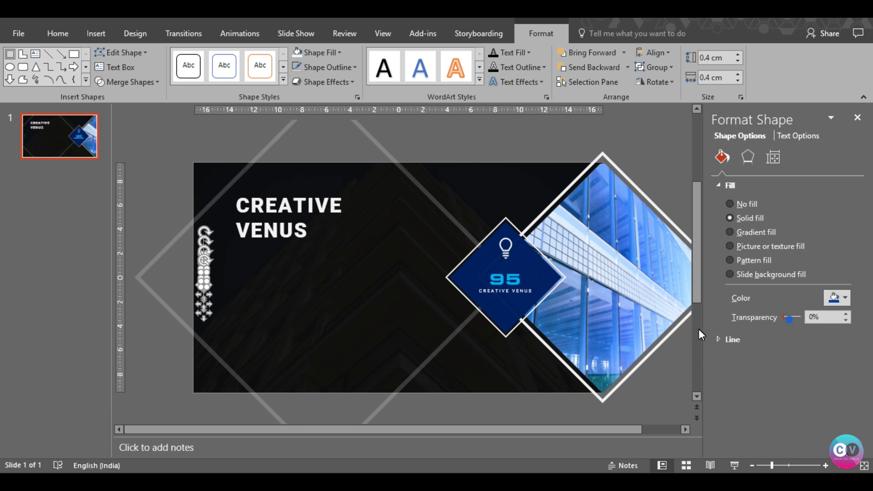
pyautogui.click(496, 408)
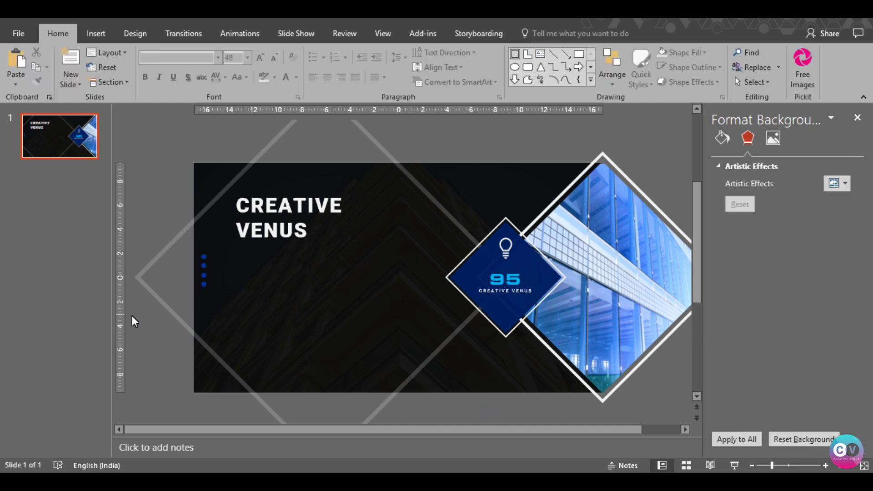
pyautogui.moveTo(138, 334); pyautogui.dragTo(231, 243)
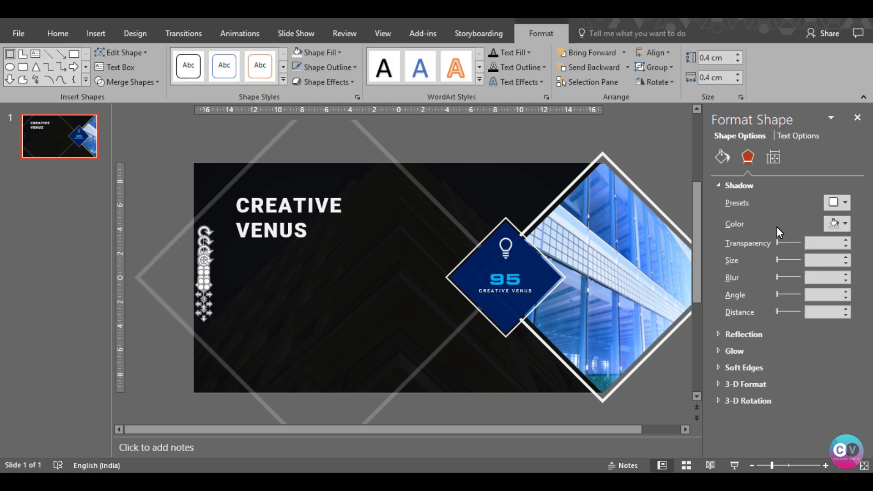
pyautogui.click(723, 157)
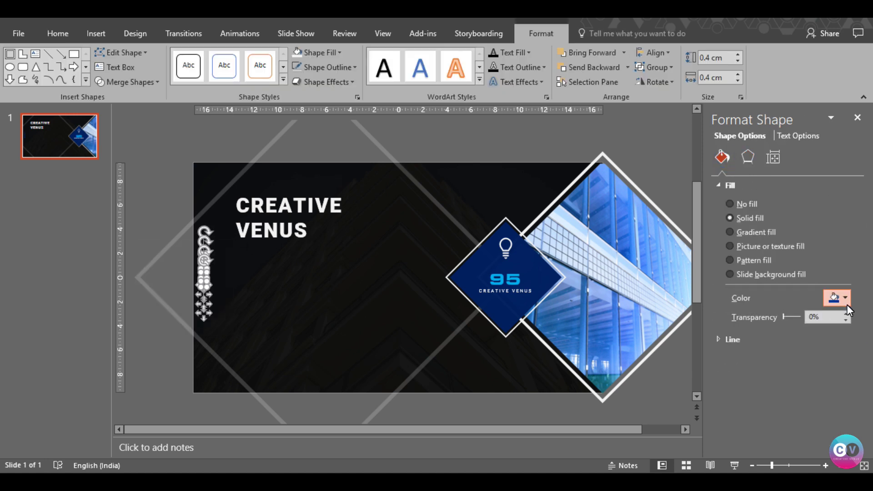
pyautogui.click(845, 300)
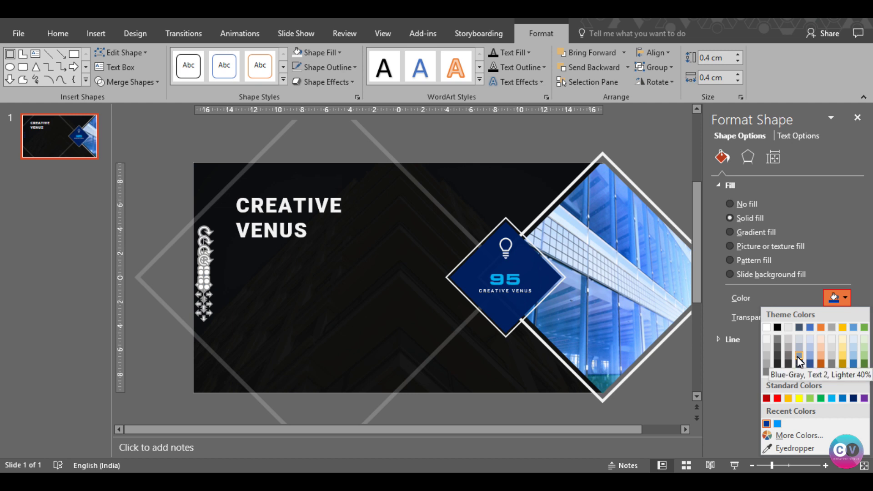
pyautogui.click(810, 359)
pyautogui.click(512, 411)
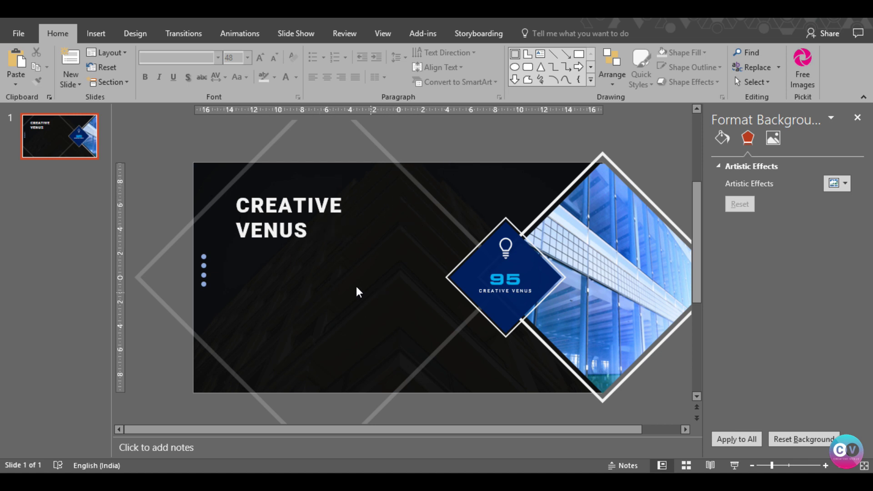
# Draw a small oval circle below the title with a white outline and no fill.
pyautogui.click(89, 33)
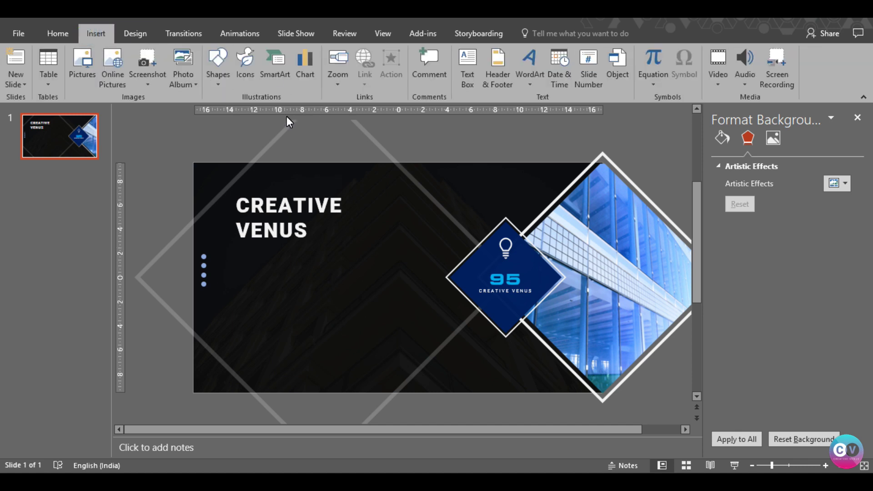
pyautogui.click(215, 75)
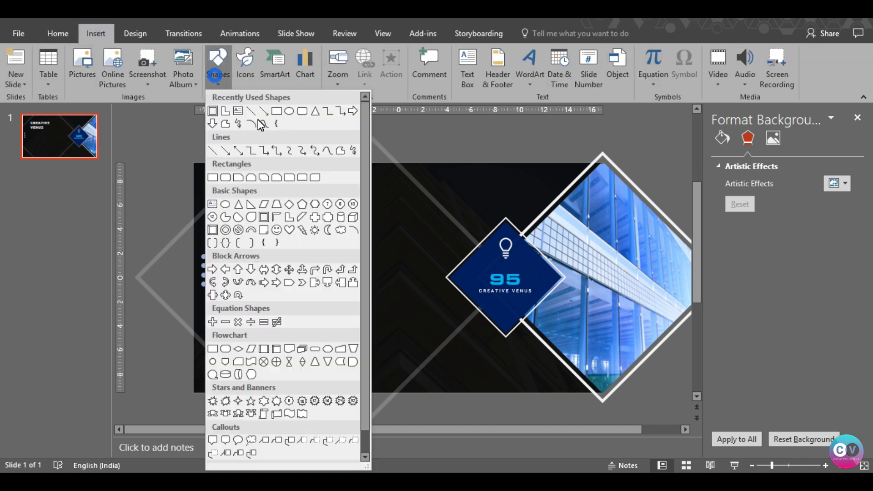
pyautogui.click(289, 111)
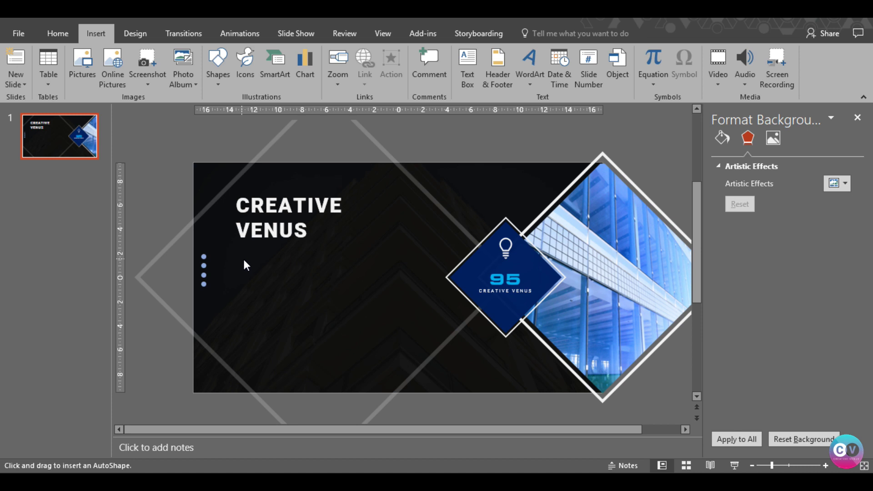
pyautogui.moveTo(239, 256); pyautogui.dragTo(263, 280)
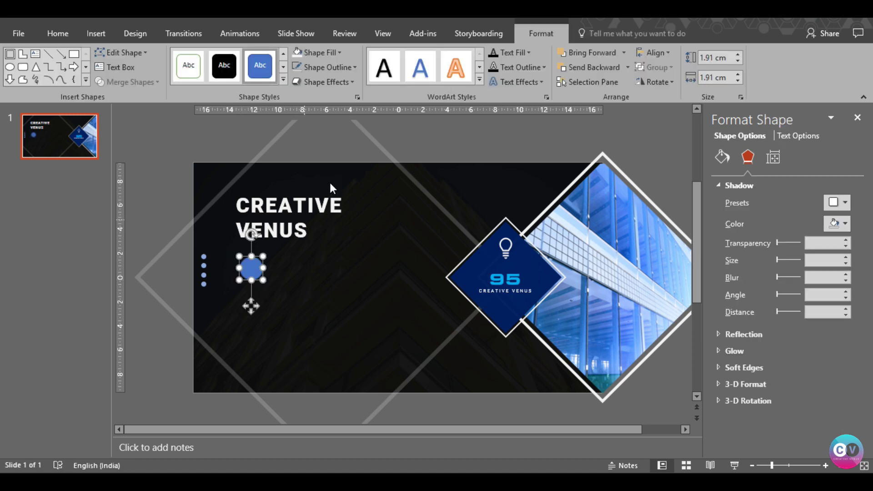
pyautogui.click(349, 70)
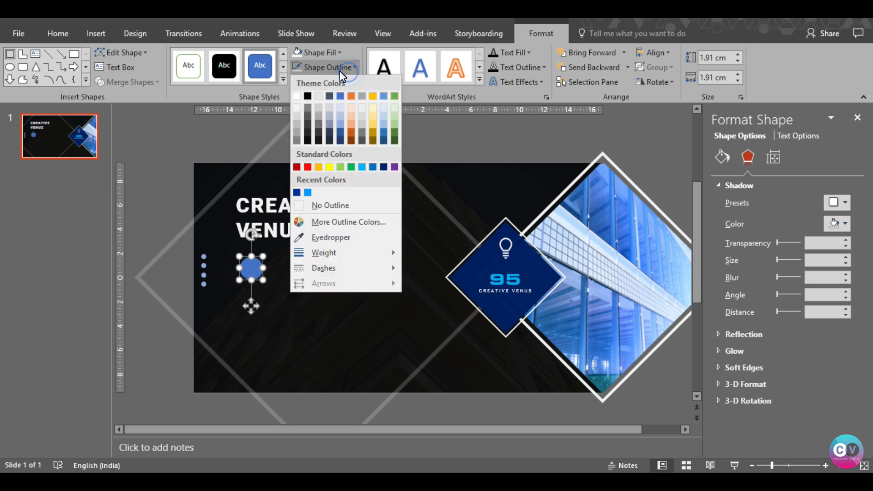
pyautogui.click(296, 119)
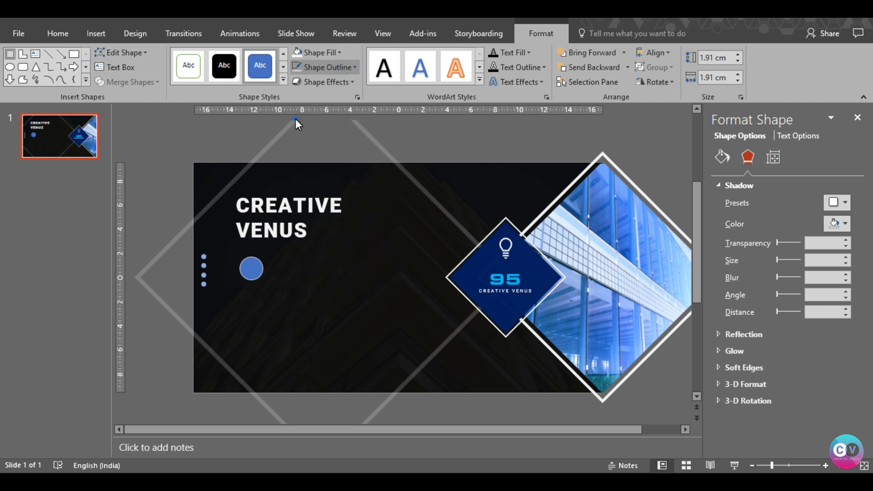
pyautogui.click(332, 54)
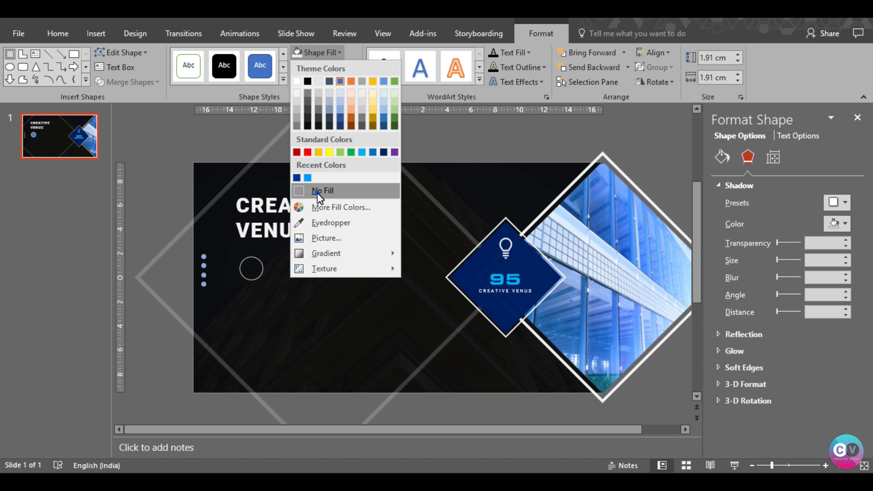
pyautogui.click(318, 192)
# Duplicate the hollow circle below the original and nudge both circles left.
pyautogui.hotkey('ctrl', 'c')
pyautogui.hotkey('ctrl', 'v')
pyautogui.moveTo(255, 307); pyautogui.dragTo(250, 353)
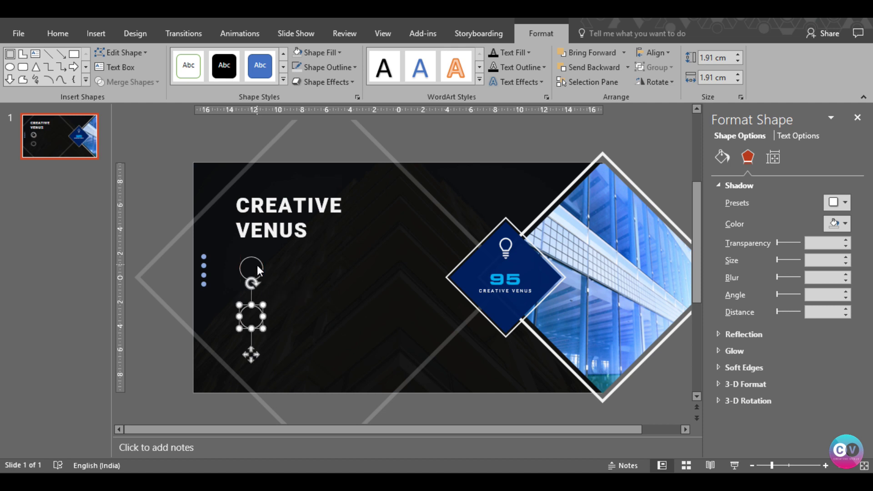
pyautogui.keyDown('shift'); pyautogui.click(261, 274); pyautogui.keyUp('shift')
pyautogui.keyDown('shift'); pyautogui.click(258, 276); pyautogui.keyUp('shift')
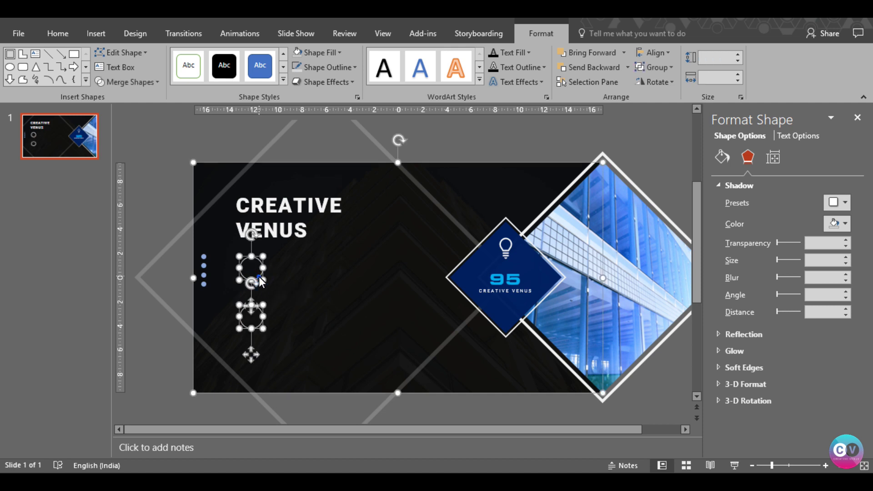
pyautogui.keyDown('shift'); pyautogui.click(205, 306); pyautogui.keyUp('shift')
pyautogui.press('Left')
pyautogui.press('Left')
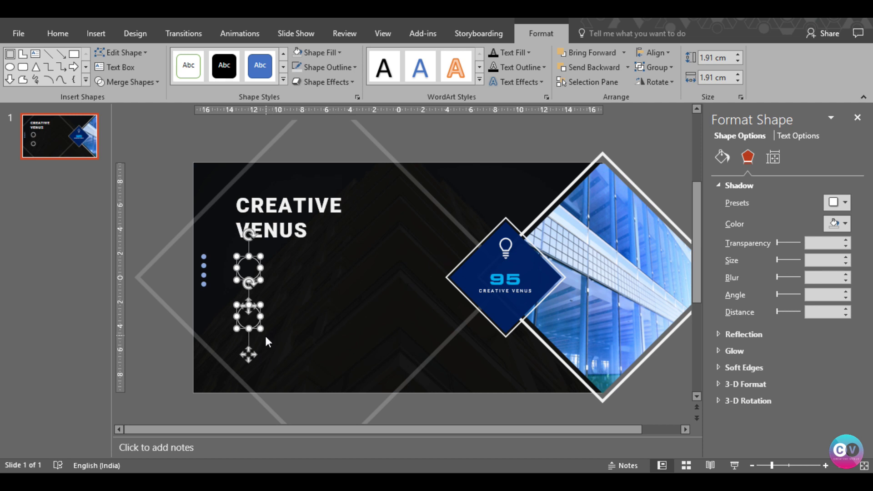
pyautogui.click(154, 380)
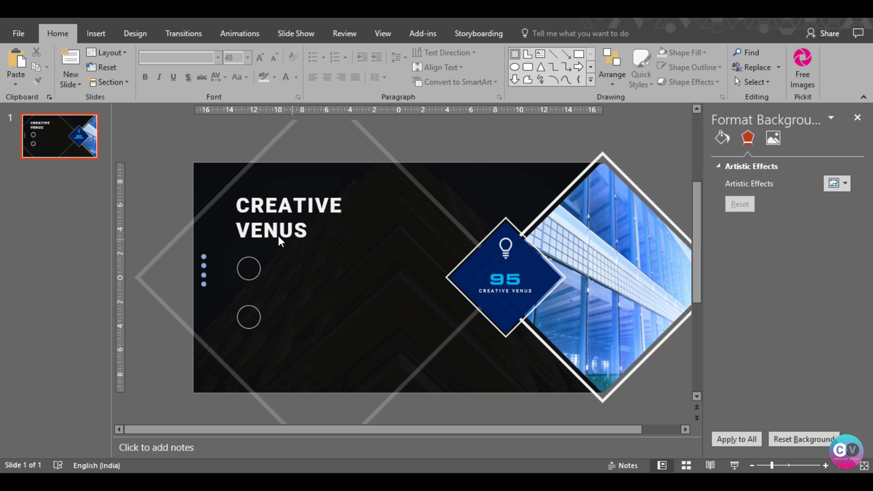
# Draw a text box beside the upper circle and type the dummy placeholder paragraph.
pyautogui.click(96, 33)
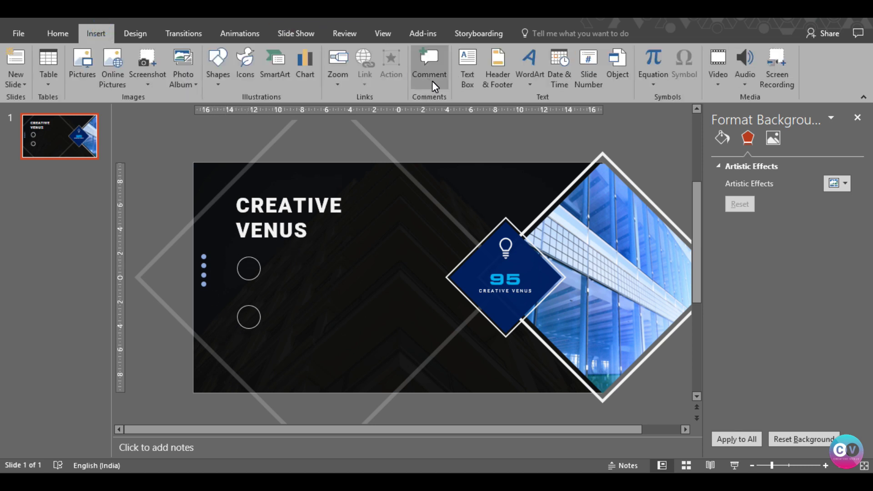
pyautogui.click(475, 78)
pyautogui.moveTo(269, 262); pyautogui.dragTo(390, 279)
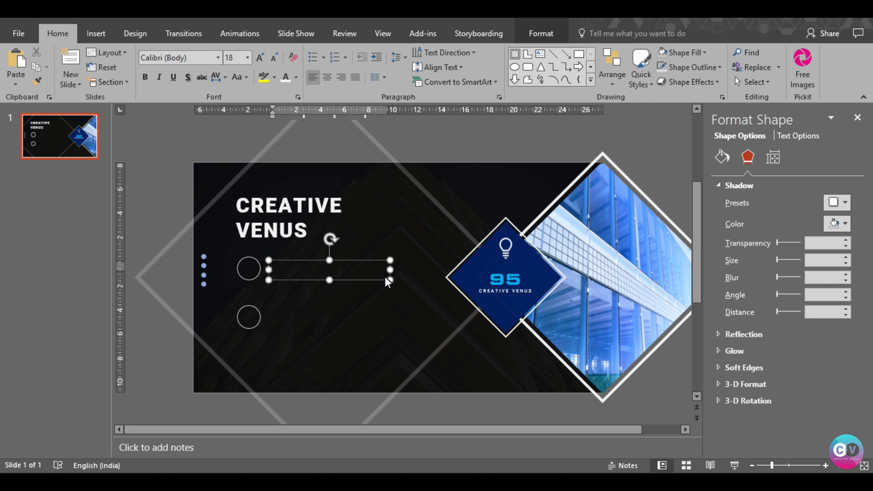
pyautogui.write('sdf')
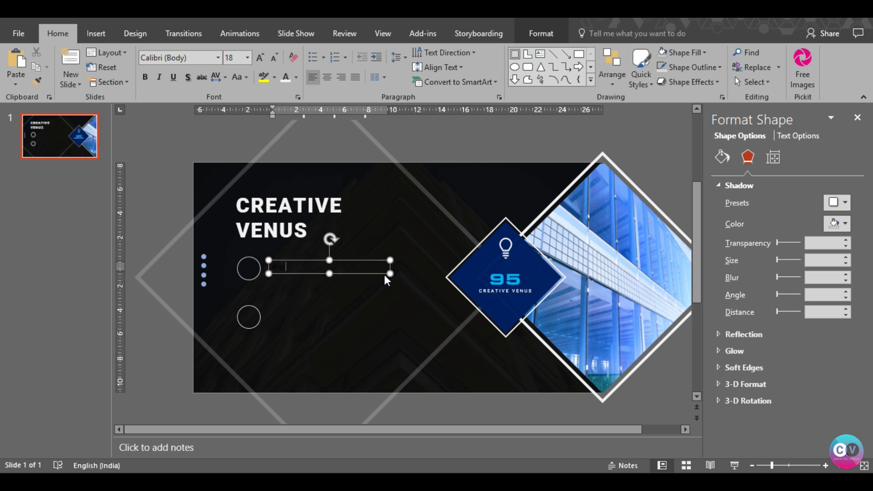
pyautogui.press('BackSpace')
pyautogui.press('BackSpace')
pyautogui.press('BackSpace')
pyautogui.write('THIS IS A PLACEHOLLDER FOR D')
pyautogui.write('T THIS IS A DUMMY TE')
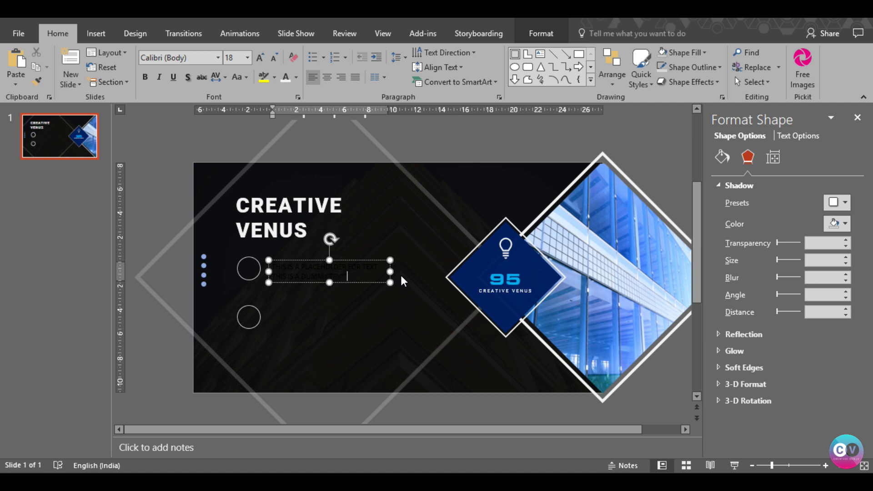
pyautogui.write('PERB')
pyautogui.write('E TO OUR CHANNEL TO WAT')
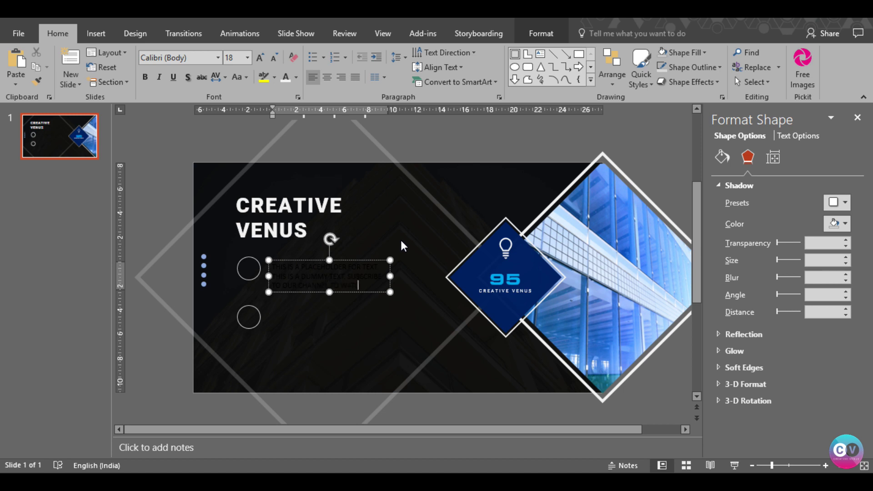
pyautogui.write(' MORE VIDEOS. THANK Y')
pyautogui.hotkey('ctrl', 'a')
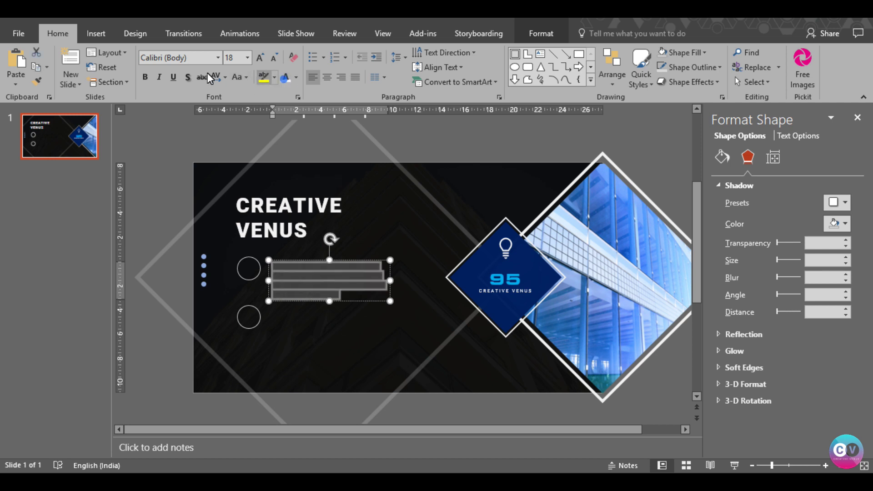
# Set the paragraph font to Roboto Light at size 10.5.
pyautogui.click(200, 58)
pyautogui.write('Roboto Black')
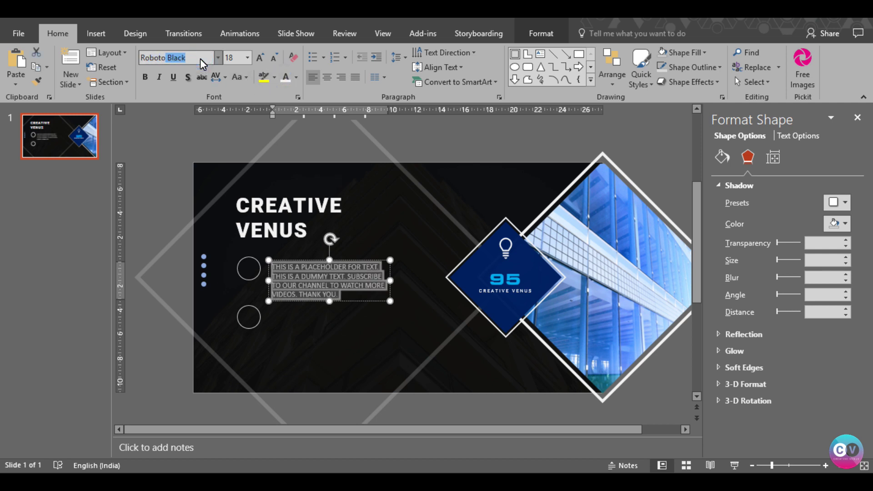
pyautogui.click(218, 58)
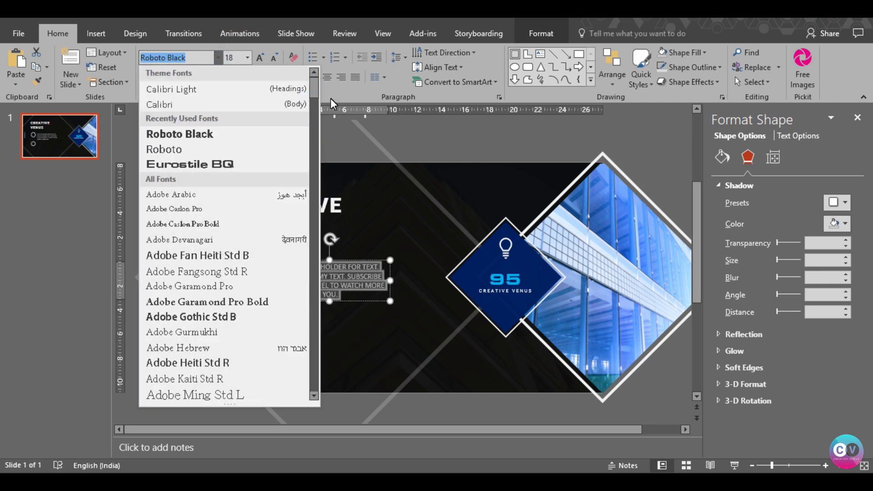
pyautogui.moveTo(315, 86); pyautogui.dragTo(311, 327)
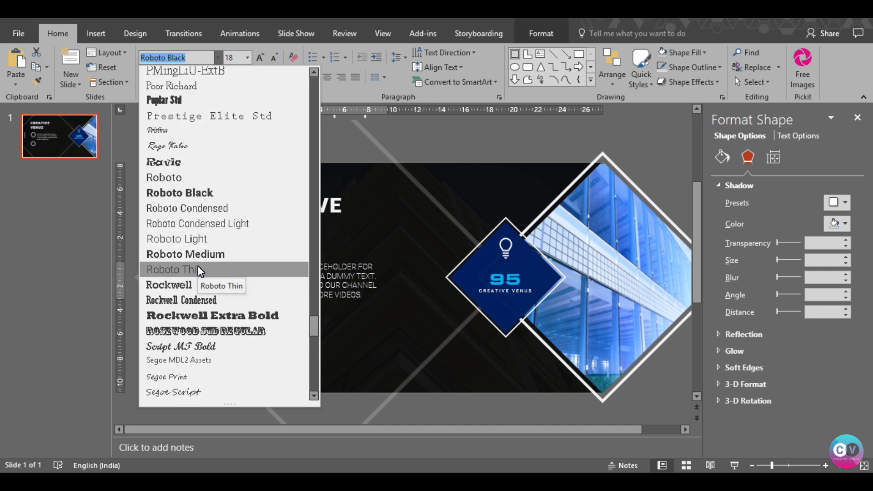
pyautogui.click(198, 240)
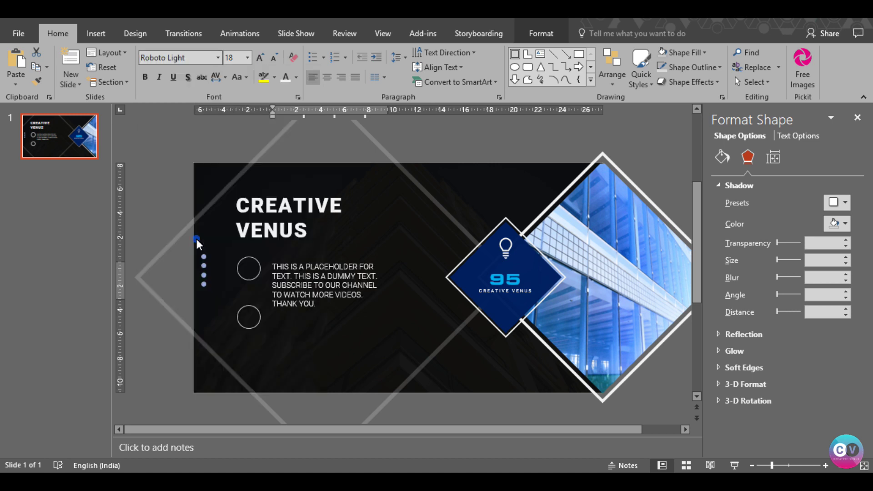
pyautogui.click(275, 55)
pyautogui.click(275, 55)
pyautogui.click(276, 55)
pyautogui.click(276, 55)
pyautogui.click(276, 56)
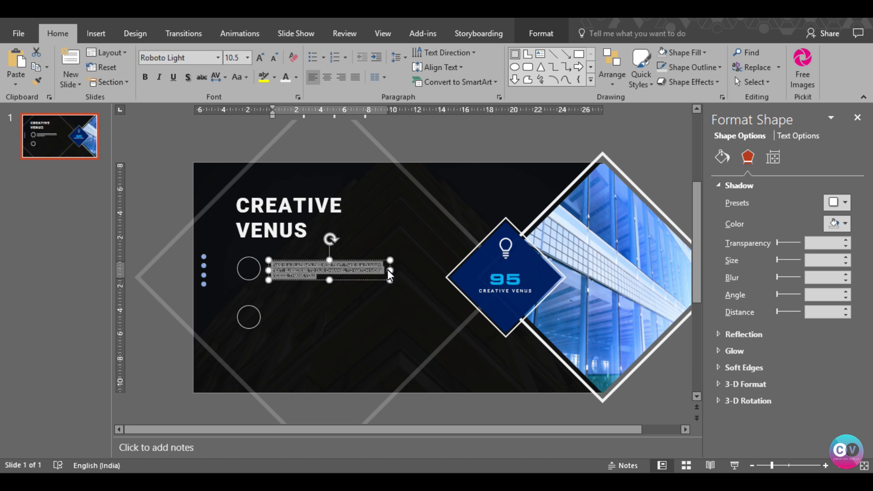
# Justify the paragraph, widen its box, colour it white and shift it slightly.
pyautogui.click(356, 77)
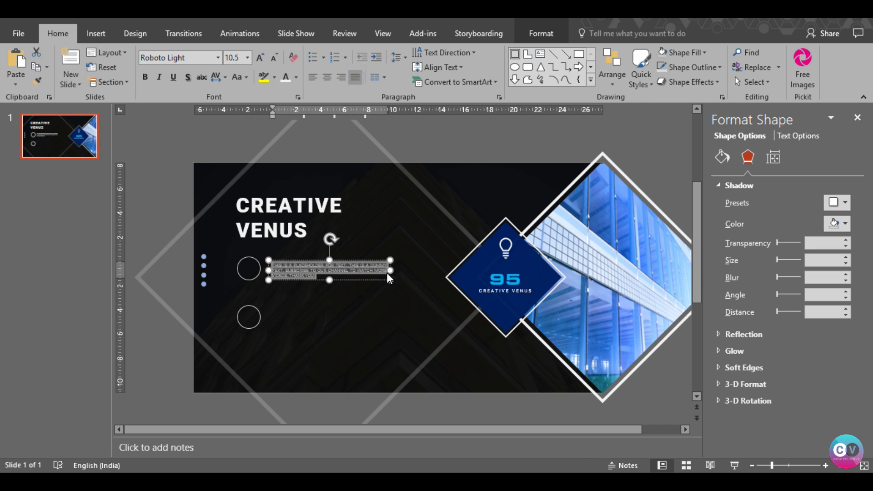
pyautogui.moveTo(390, 270); pyautogui.dragTo(398, 271)
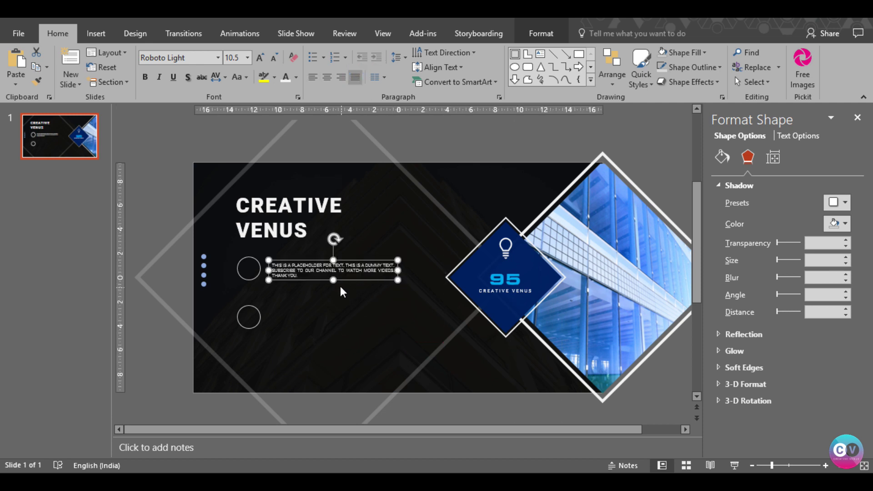
pyautogui.click(296, 78)
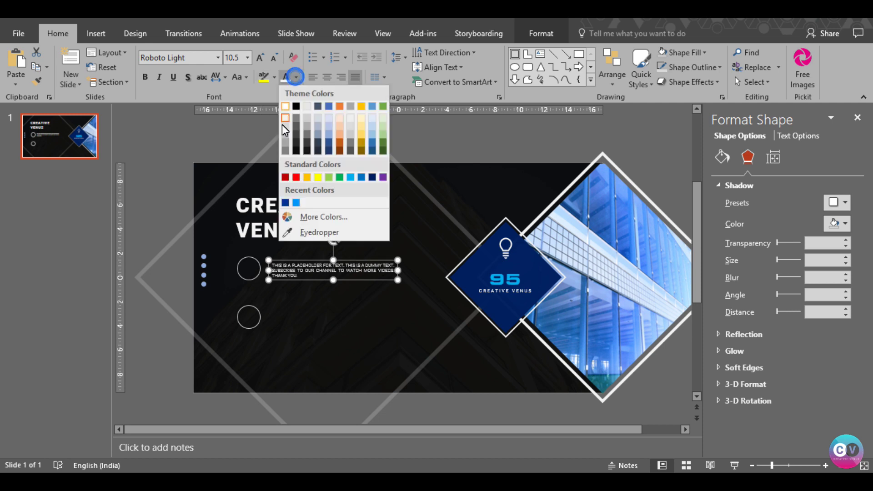
pyautogui.click(285, 135)
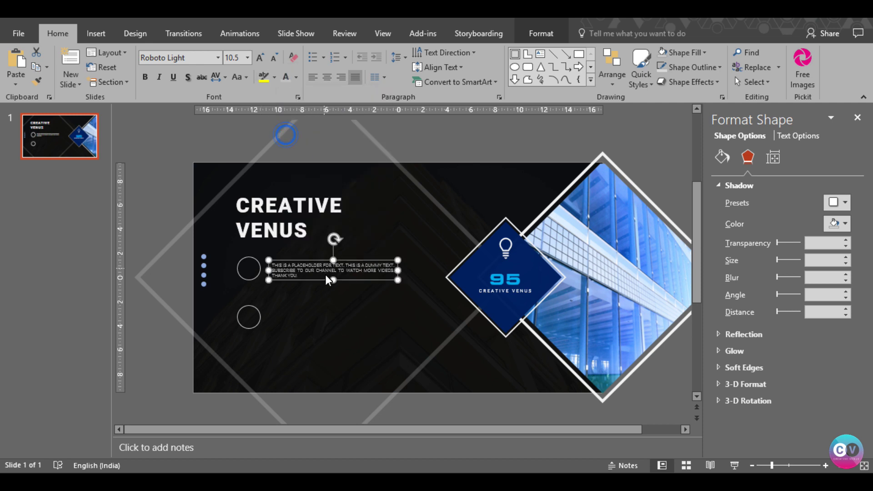
pyautogui.moveTo(320, 283); pyautogui.dragTo(315, 281)
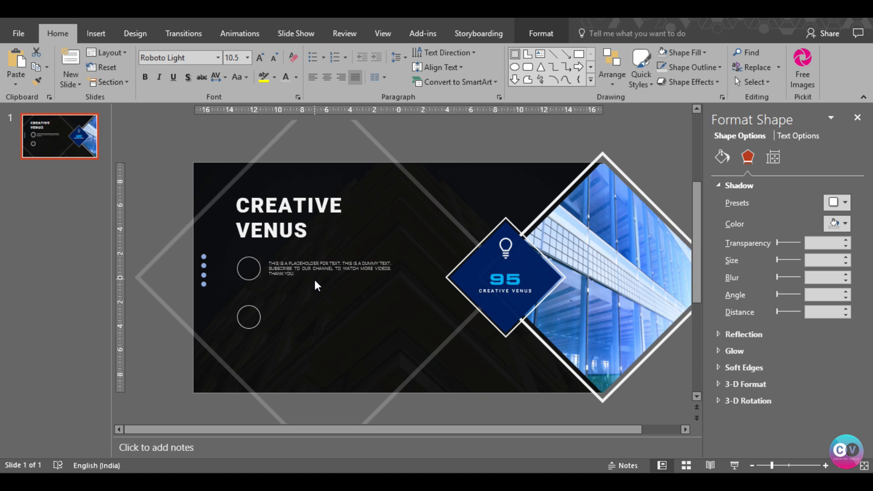
# Copy the paragraph beside the lower circle and middle-align each circle with its text.
pyautogui.click(314, 277)
pyautogui.hotkey('ctrl', 'v')
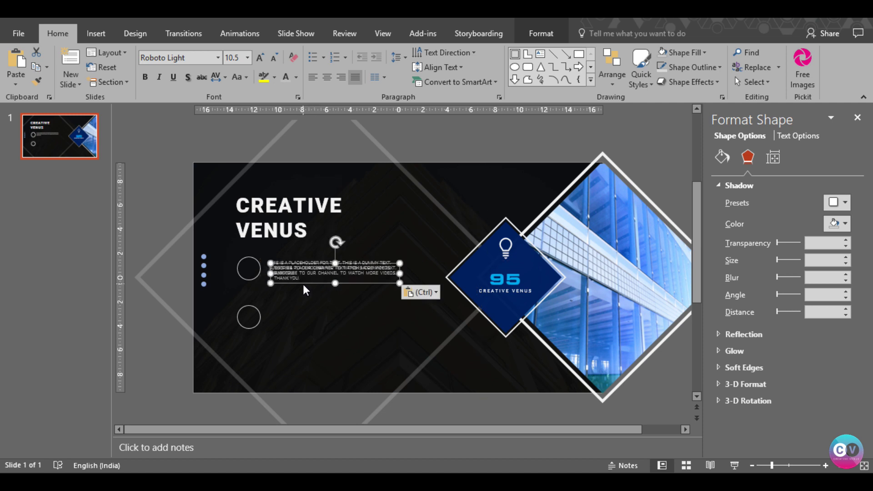
pyautogui.moveTo(303, 285); pyautogui.dragTo(301, 328)
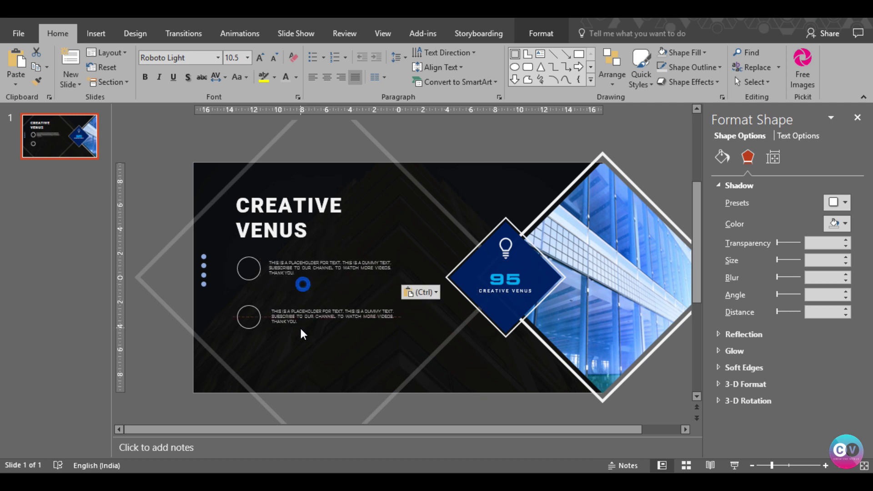
pyautogui.keyDown('shift'); pyautogui.click(250, 329); pyautogui.keyUp('shift')
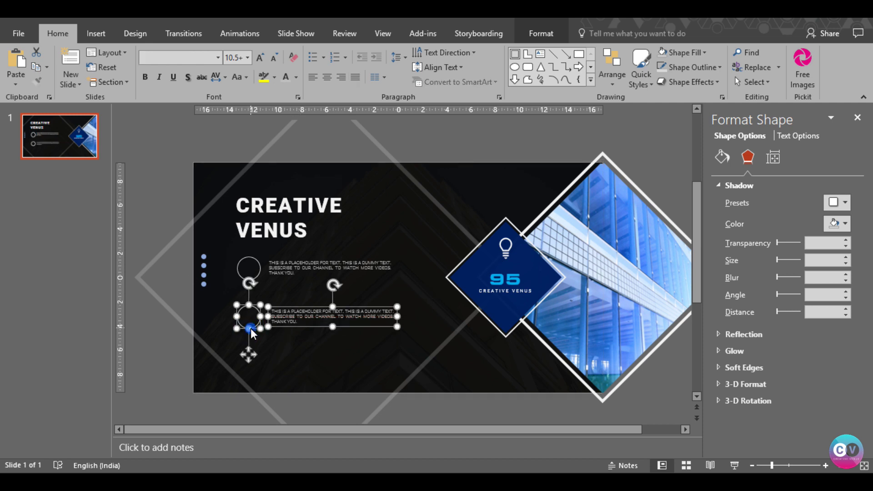
pyautogui.click(615, 81)
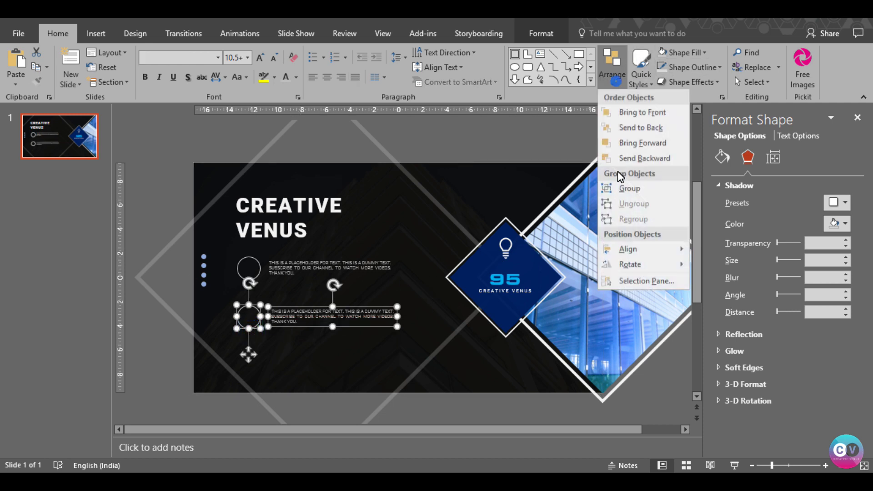
pyautogui.click(635, 251)
pyautogui.click(732, 313)
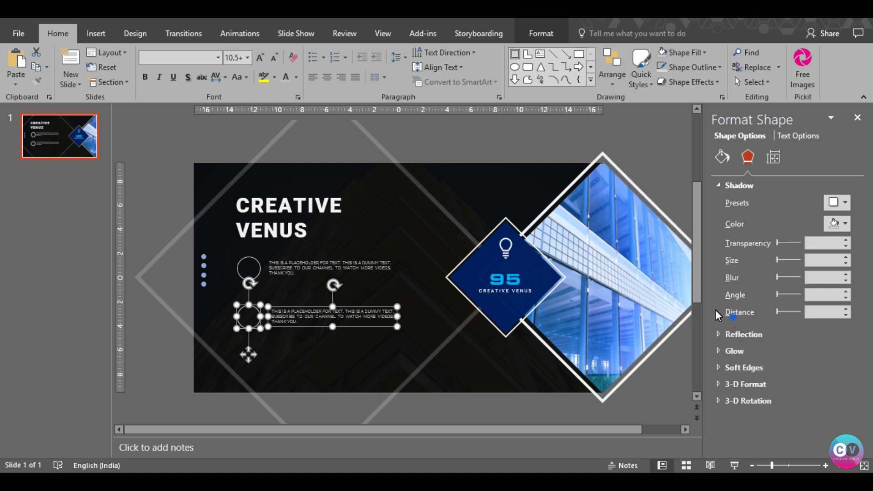
pyautogui.press('Up')
pyautogui.press('Up')
pyautogui.press('Up')
pyautogui.press('Up')
pyautogui.press('Up')
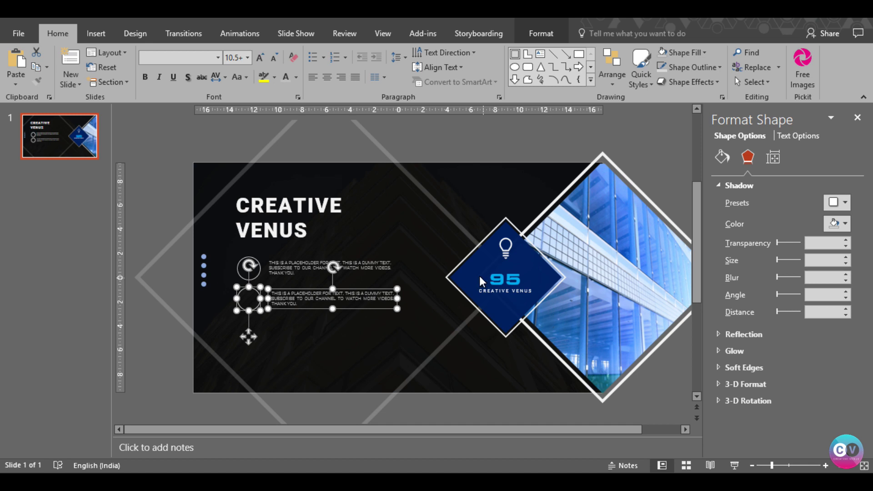
pyautogui.click(303, 272)
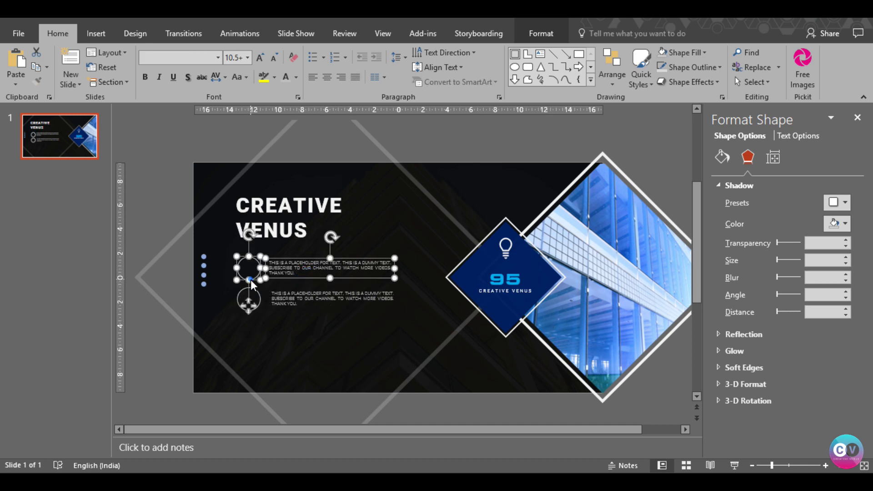
pyautogui.click(612, 70)
pyautogui.moveTo(628, 250)
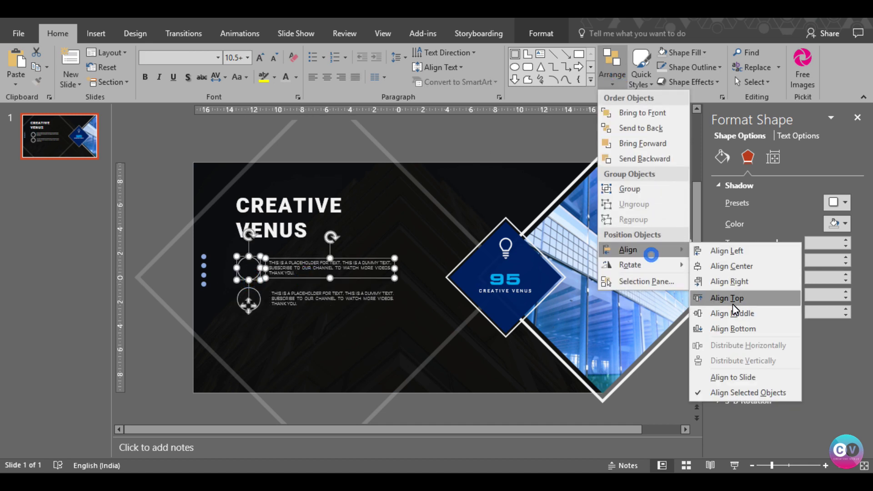
pyautogui.click(733, 314)
# Duplicate the second circle and its text down into a third row.
pyautogui.click(298, 307)
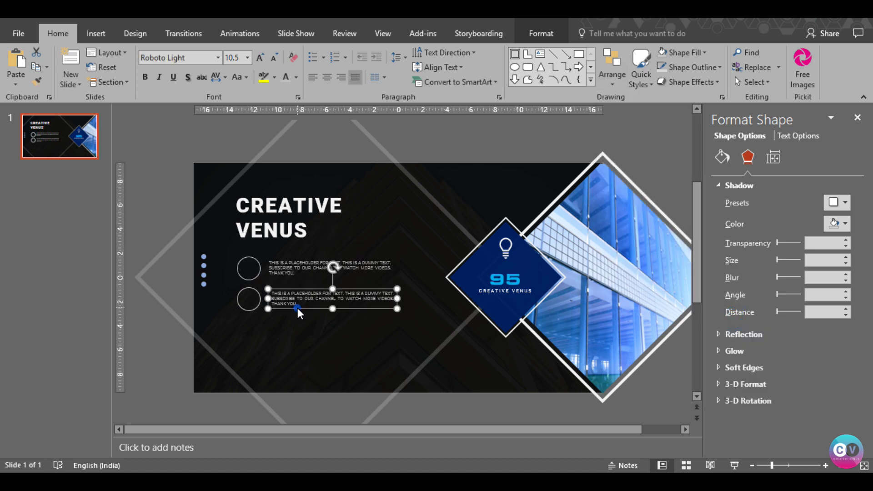
pyautogui.keyDown('shift'); pyautogui.click(252, 309); pyautogui.keyUp('shift')
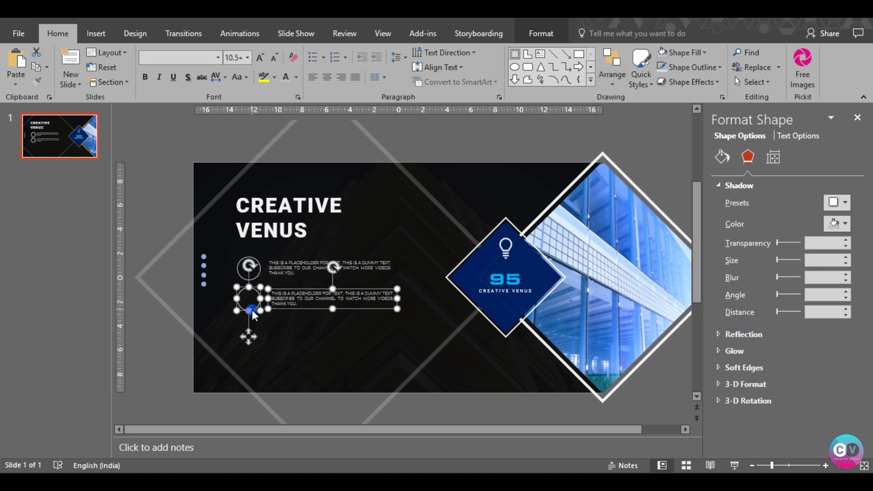
pyautogui.hotkey('ctrl', 'd')
pyautogui.moveTo(291, 313); pyautogui.dragTo(284, 338)
pyautogui.click(286, 340)
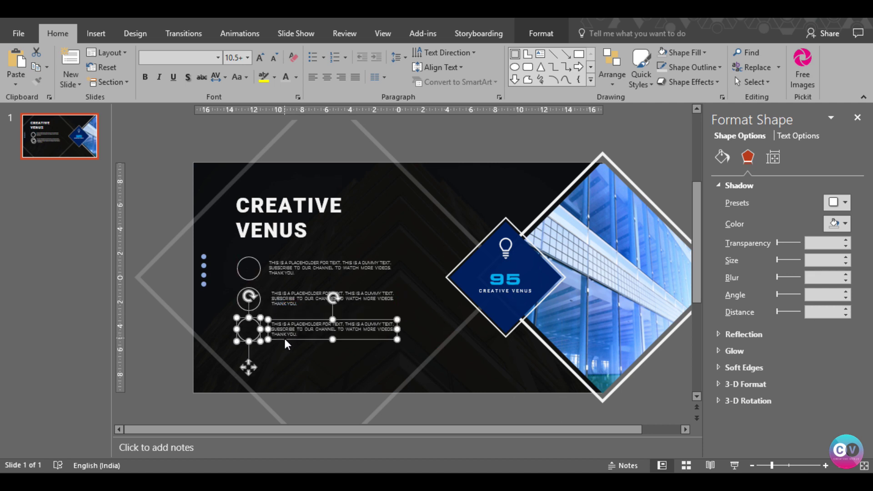
pyautogui.click(152, 356)
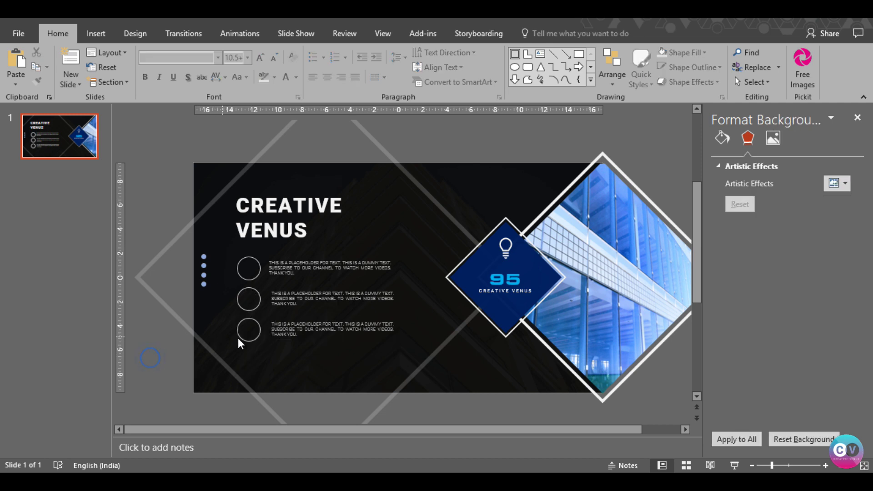
pyautogui.click(255, 280)
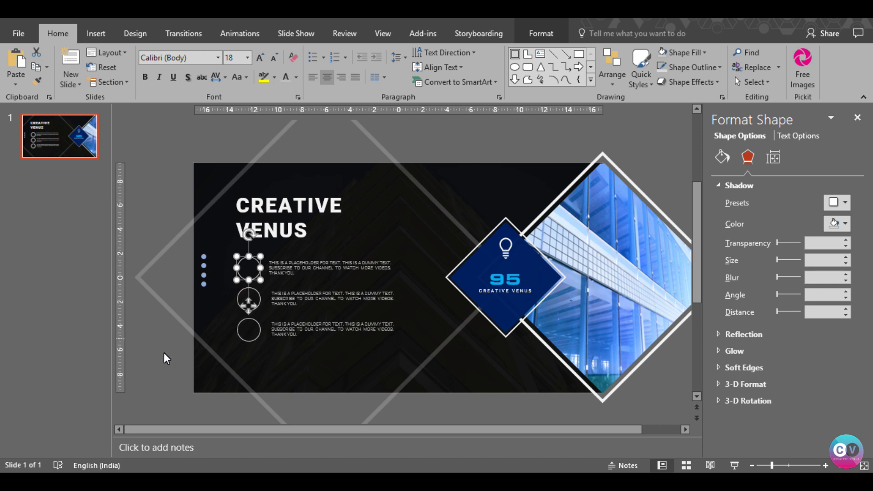
pyautogui.click(152, 355)
pyautogui.click(96, 33)
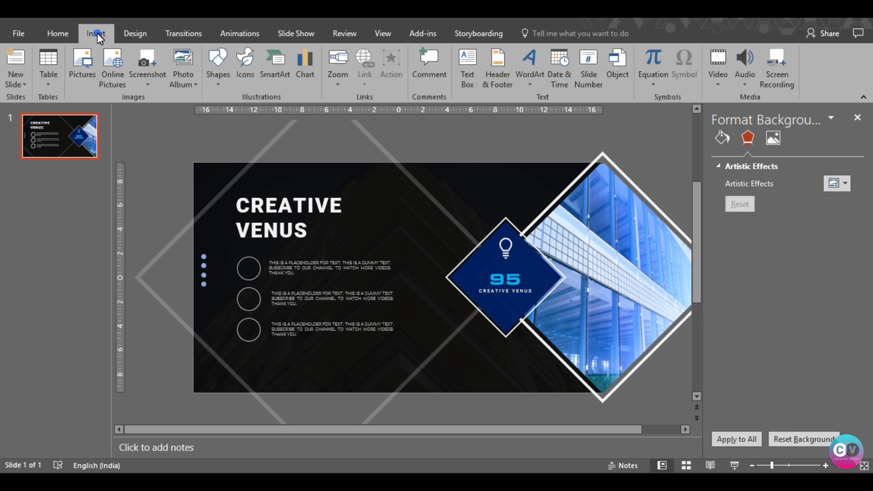
# Insert the headphones, earbuds and speakers icons from Technology and electronics.
pyautogui.click(241, 68)
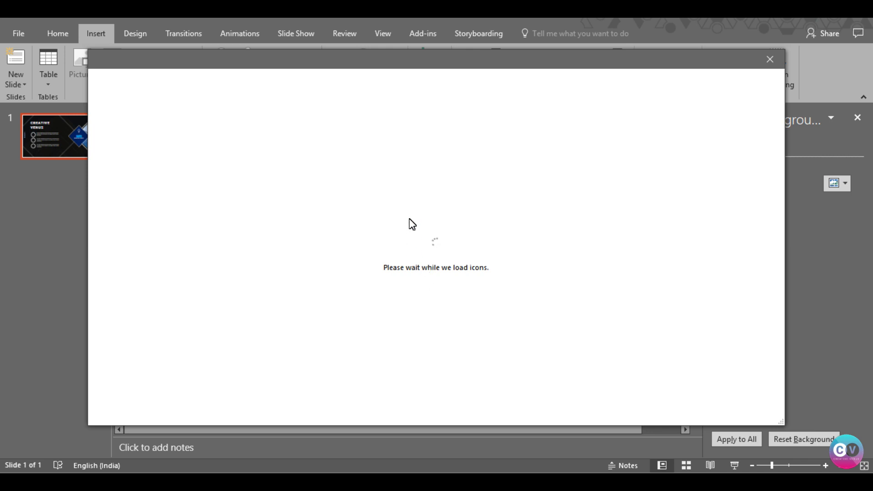
pyautogui.scroll(-3, 400, 327)
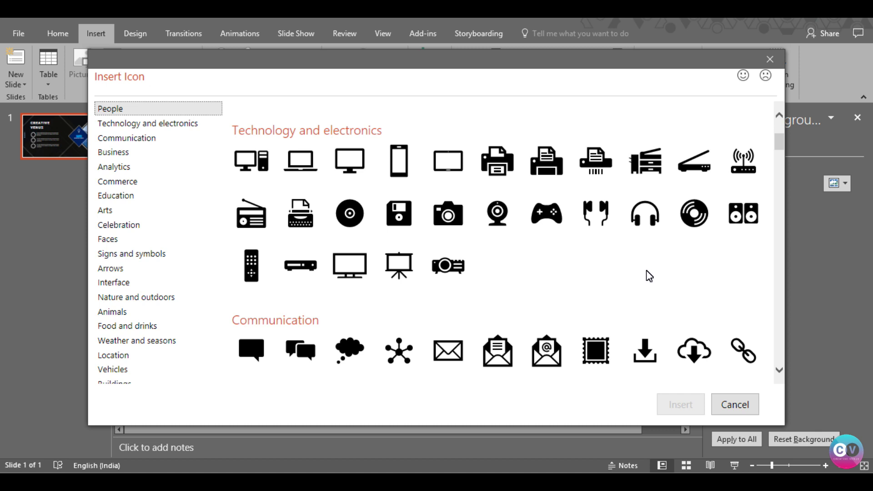
pyautogui.click(643, 213)
pyautogui.click(596, 213)
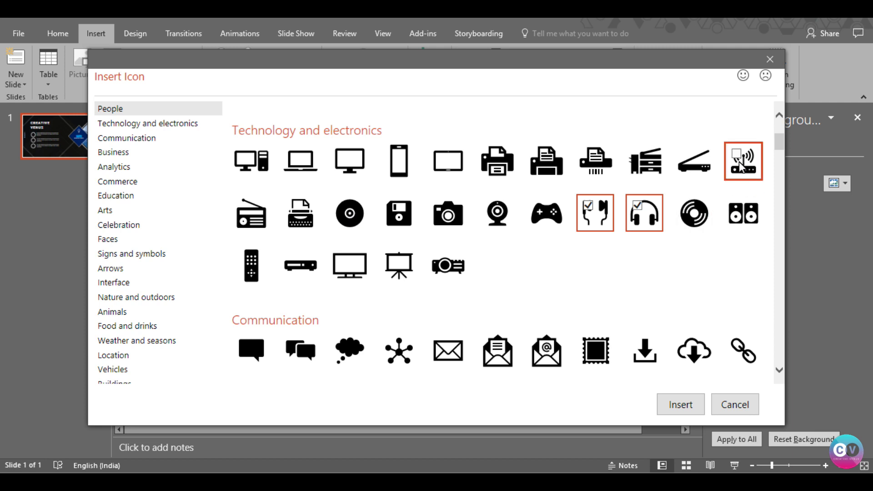
pyautogui.click(750, 217)
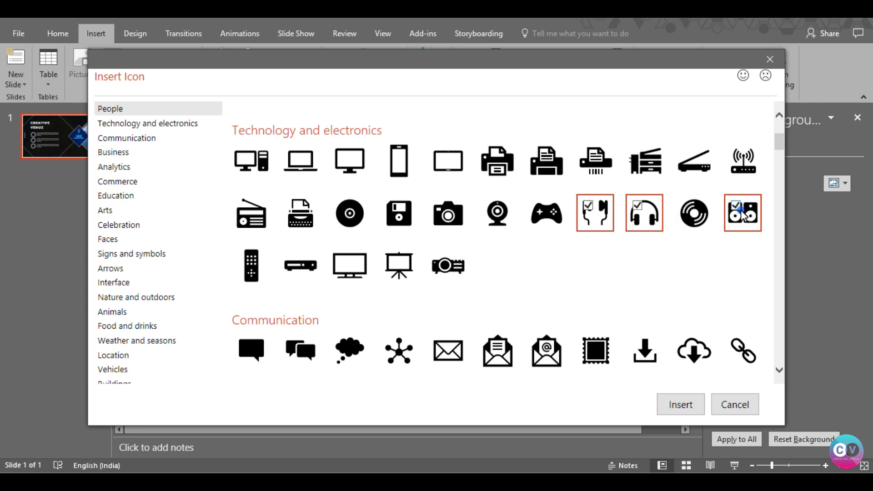
pyautogui.click(680, 409)
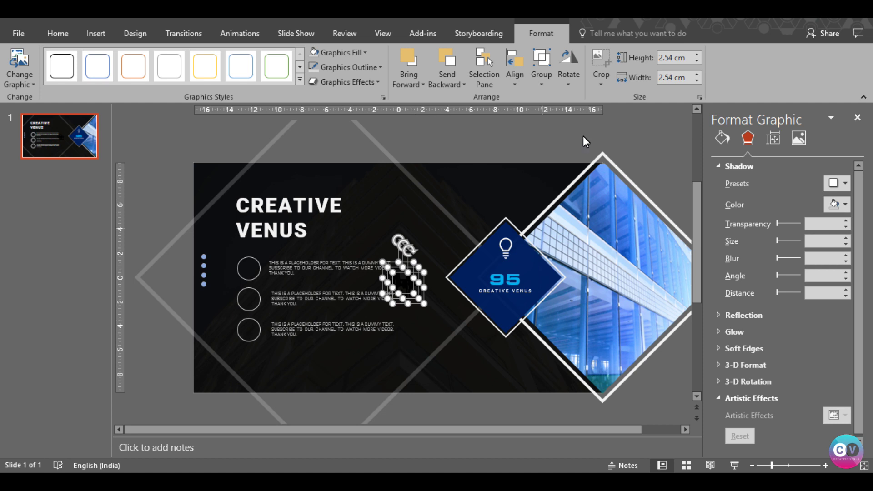
# Make the three icons white and shrink them to 1 cm.
pyautogui.click(341, 52)
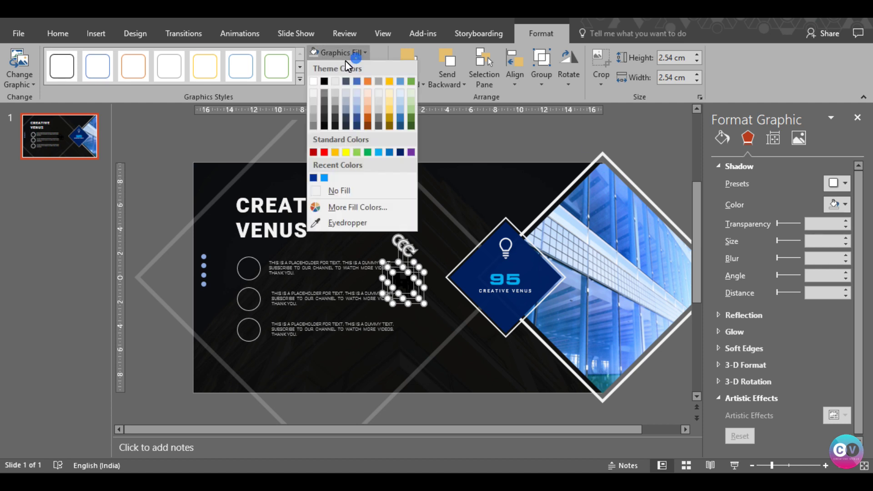
pyautogui.click(313, 100)
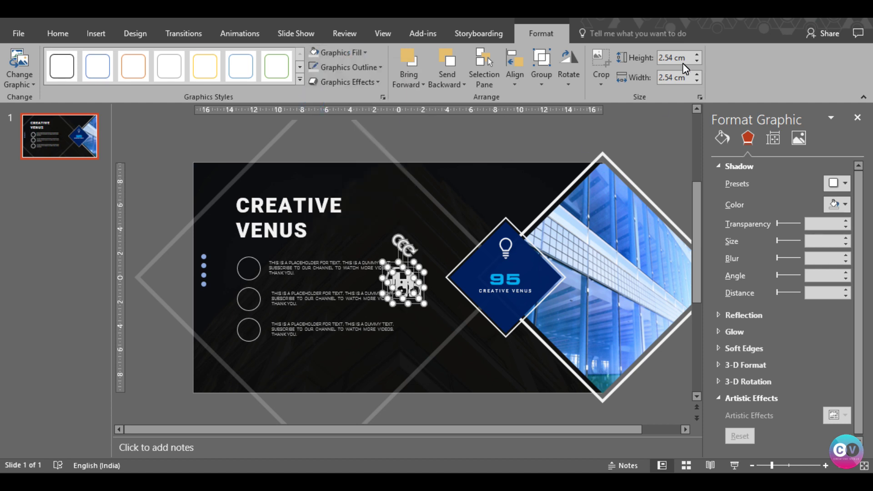
pyautogui.click(696, 61)
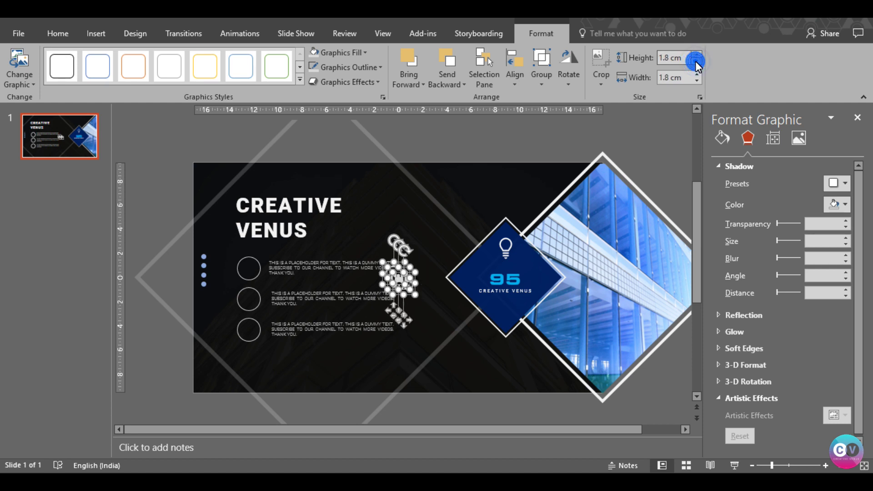
pyautogui.click(696, 62)
pyautogui.click(696, 62)
pyautogui.click(696, 61)
pyautogui.click(695, 62)
pyautogui.click(696, 62)
pyautogui.click(416, 415)
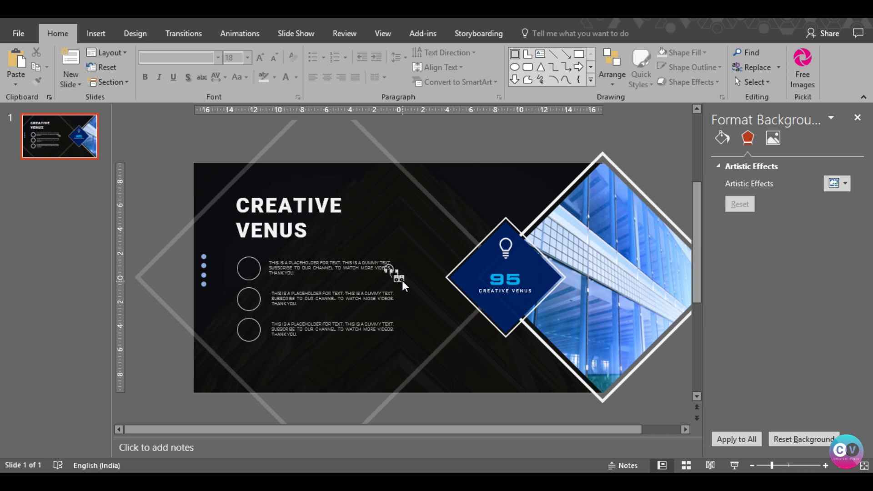
# Move the speakers, earbuds and headphones icons into the third, second and first circles.
pyautogui.click(400, 280)
pyautogui.moveTo(326, 318); pyautogui.dragTo(250, 336)
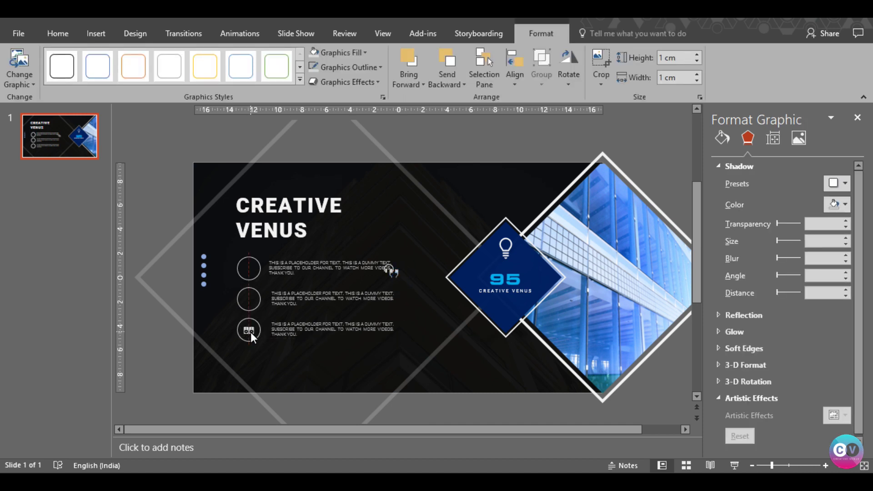
pyautogui.moveTo(250, 332); pyautogui.dragTo(251, 332)
pyautogui.moveTo(391, 272); pyautogui.dragTo(249, 300)
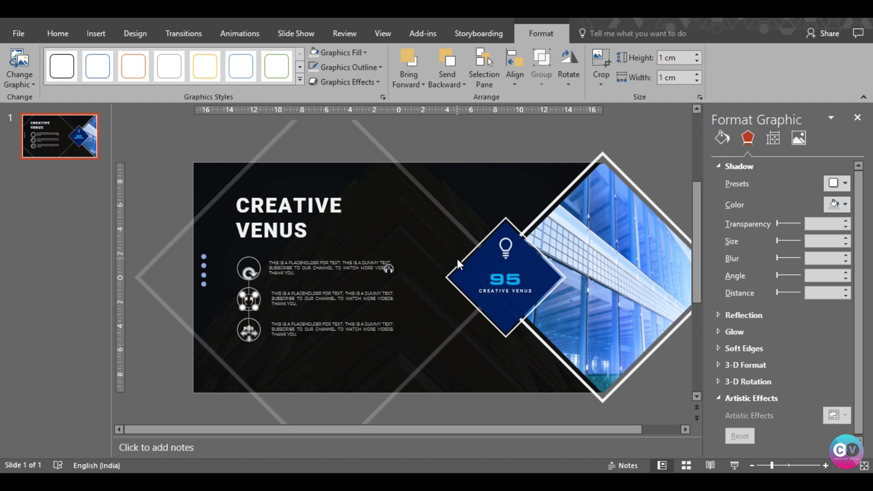
pyautogui.moveTo(392, 275); pyautogui.dragTo(249, 275)
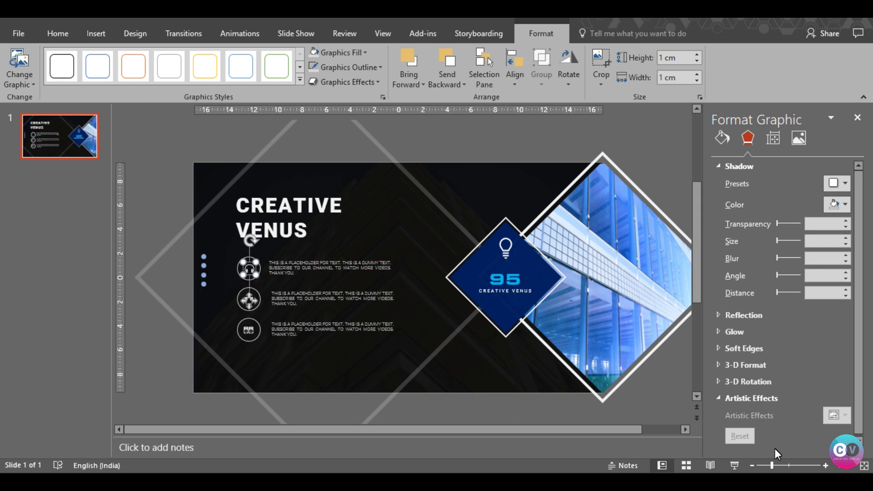
# Fine-tune each icon so it sits exactly centred in its circle.
pyautogui.click(795, 464)
pyautogui.moveTo(409, 273); pyautogui.dragTo(413, 271)
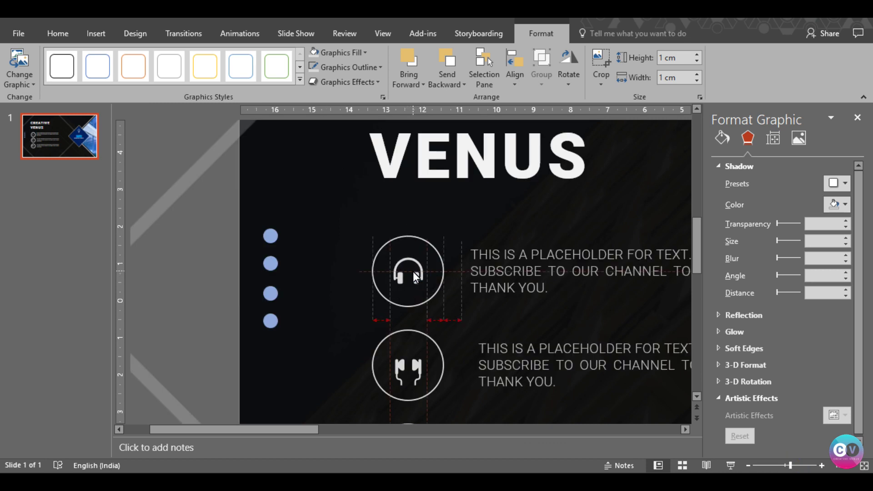
pyautogui.moveTo(413, 271); pyautogui.dragTo(413, 271)
pyautogui.moveTo(415, 370); pyautogui.dragTo(415, 362)
pyautogui.moveTo(411, 362); pyautogui.dragTo(413, 370)
pyautogui.scroll(-1, 413, 368)
pyautogui.scroll(-2, 416, 371)
pyautogui.scroll(-1, 416, 371)
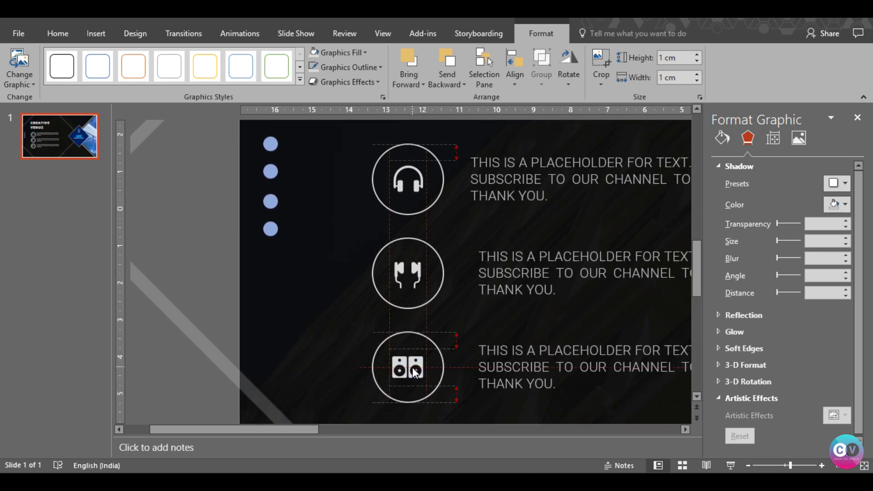
pyautogui.moveTo(415, 372); pyautogui.dragTo(415, 369)
pyautogui.click(199, 298)
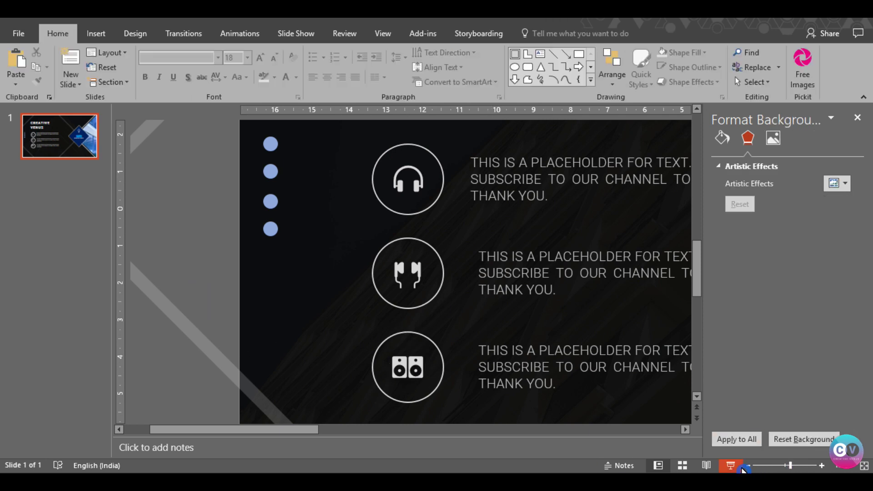
pyautogui.scroll(-5, 420, 402)
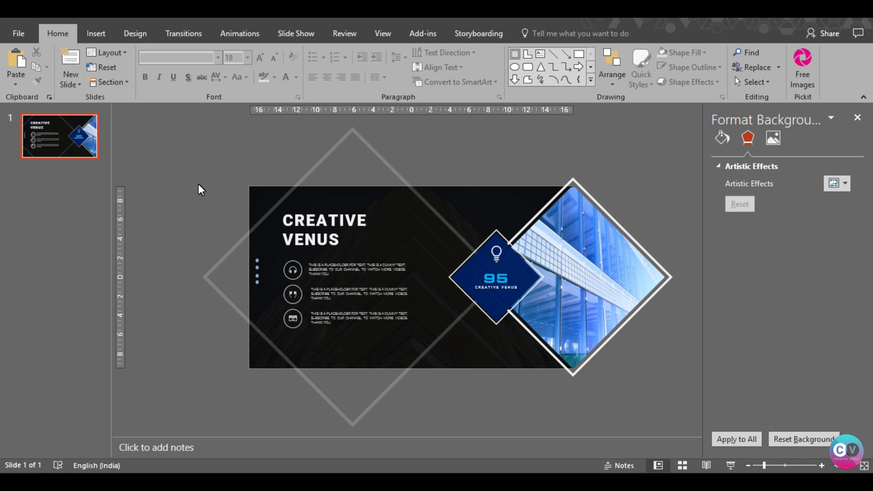
# Draw a tall narrow rectangle bar near the slide centre with no outline.
pyautogui.click(92, 35)
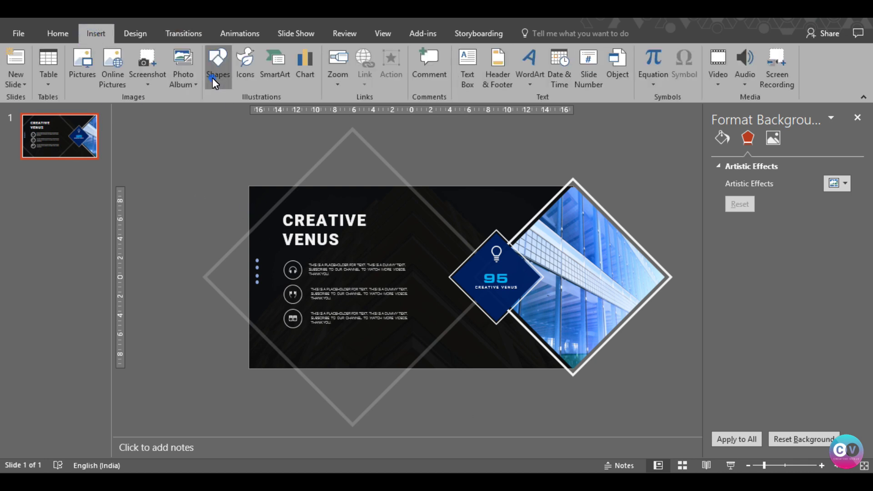
pyautogui.click(215, 78)
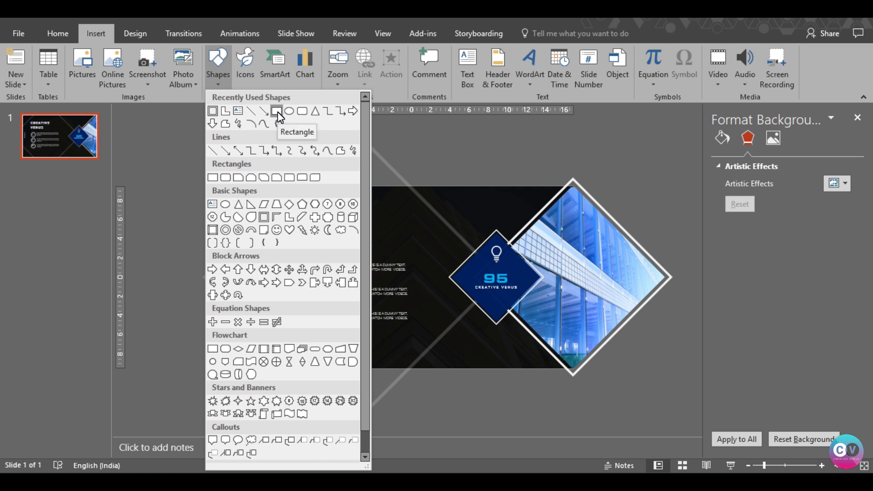
pyautogui.click(278, 112)
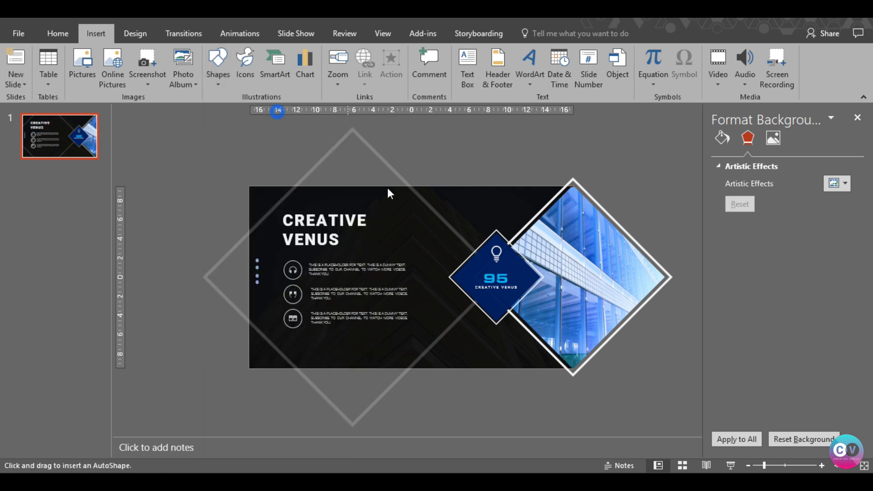
pyautogui.click(419, 173)
pyautogui.moveTo(432, 230); pyautogui.dragTo(430, 310)
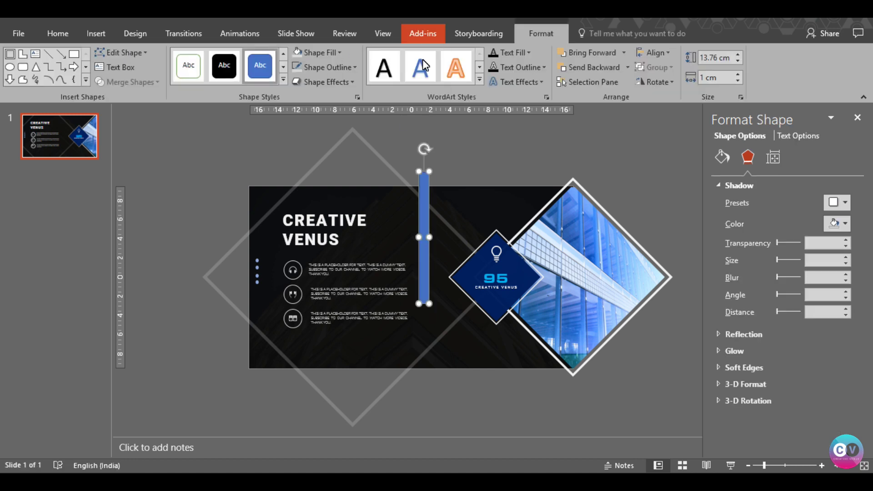
pyautogui.click(331, 71)
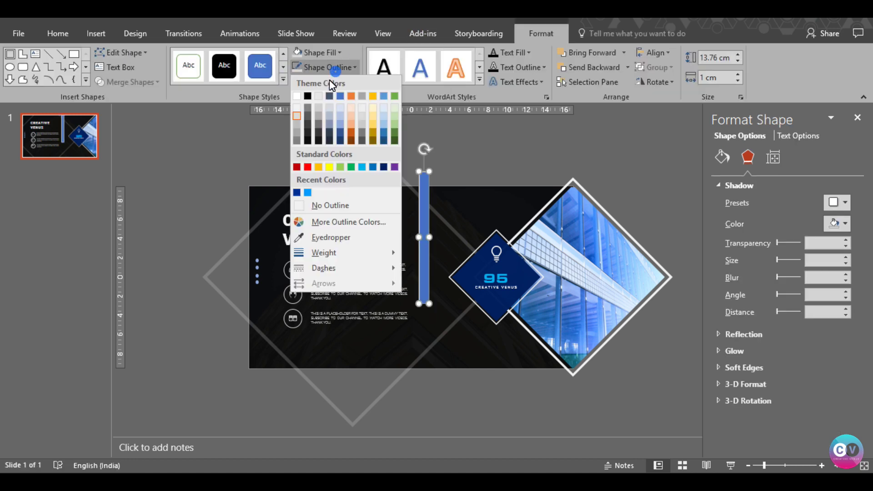
pyautogui.click(330, 206)
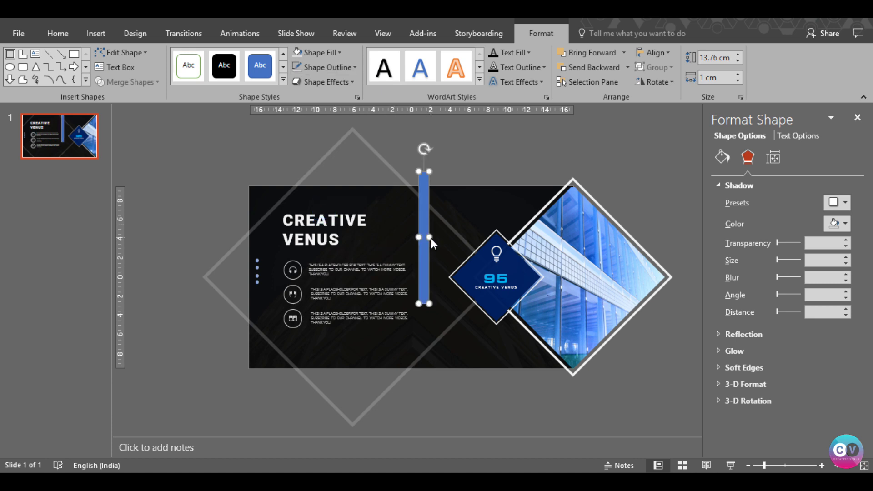
pyautogui.moveTo(431, 238); pyautogui.dragTo(426, 239)
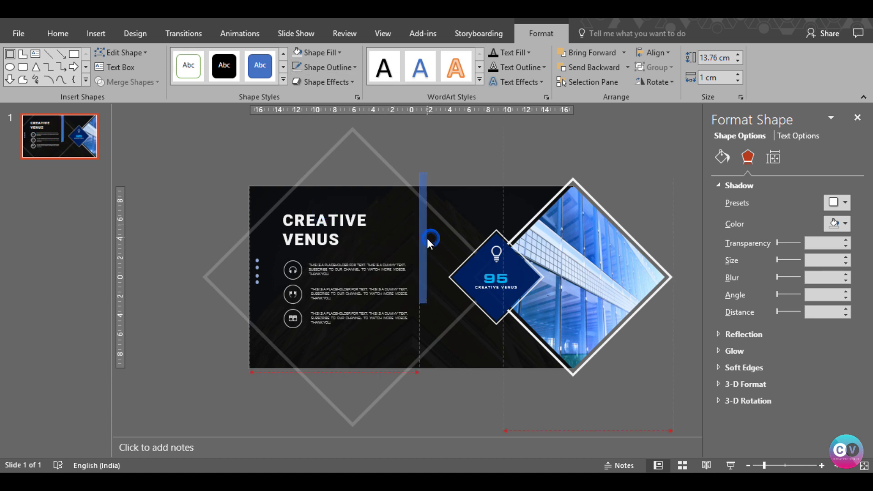
# Rotate the bar to 135° and slide it up to meet the diamond.
pyautogui.click(667, 83)
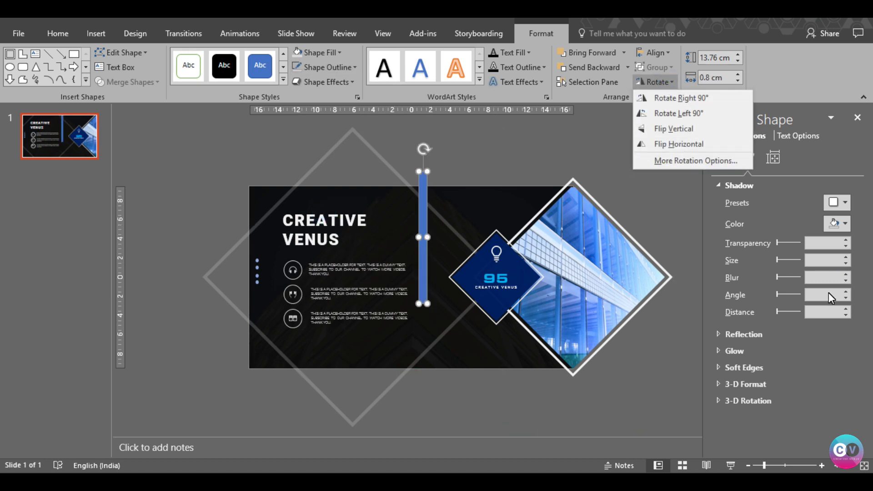
pyautogui.click(695, 164)
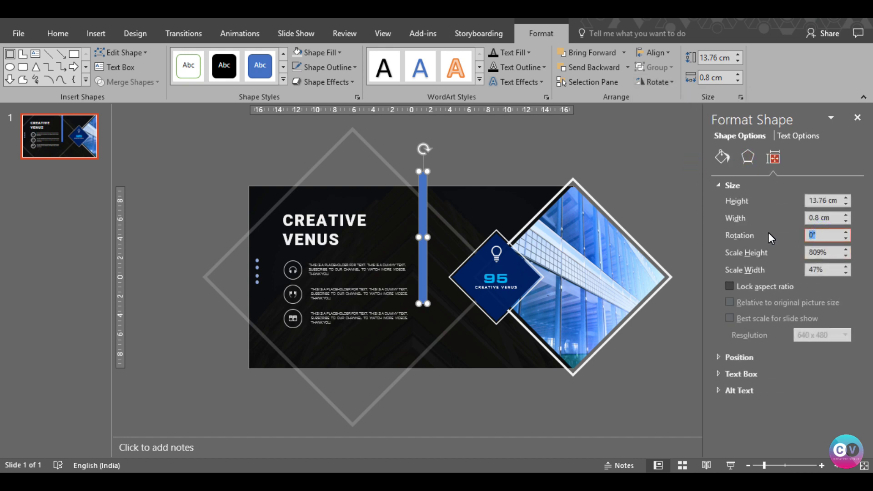
pyautogui.write('135')
pyautogui.press('Return')
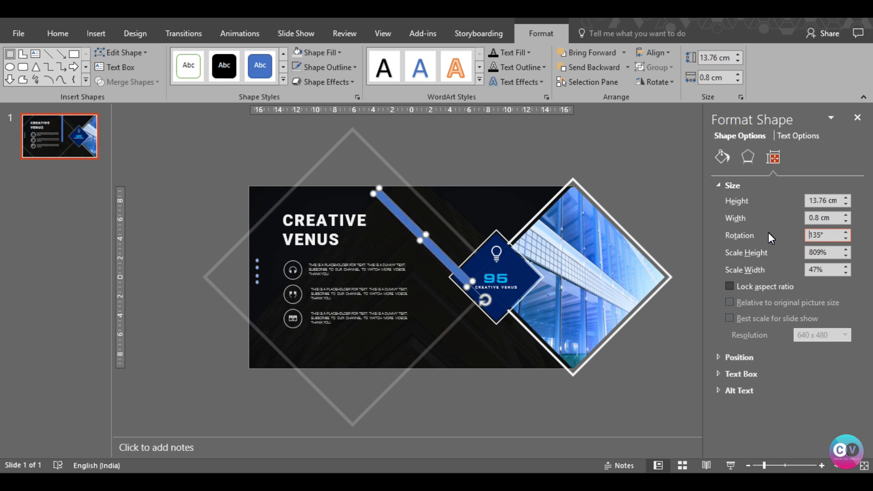
pyautogui.moveTo(443, 256); pyautogui.dragTo(446, 234)
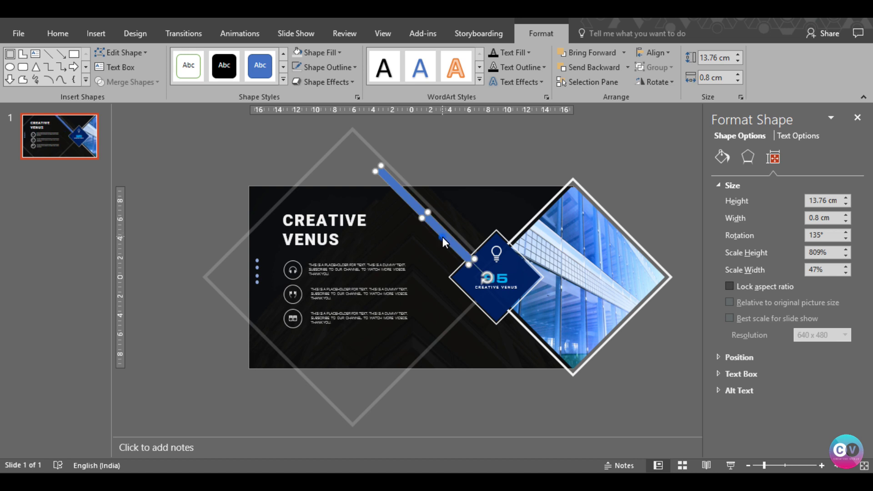
# Send the background photo to the back so the bar shows in front.
pyautogui.rightClick(443, 236)
pyautogui.click(491, 346)
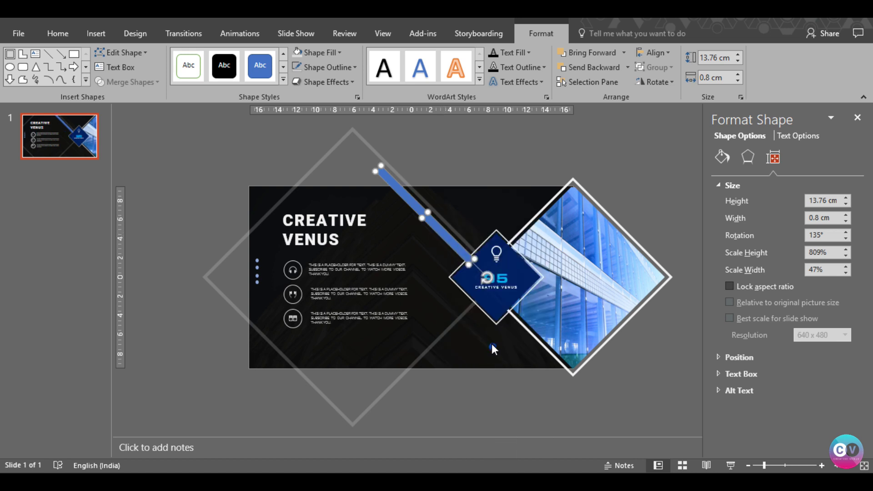
pyautogui.click(410, 234)
pyautogui.rightClick(410, 235)
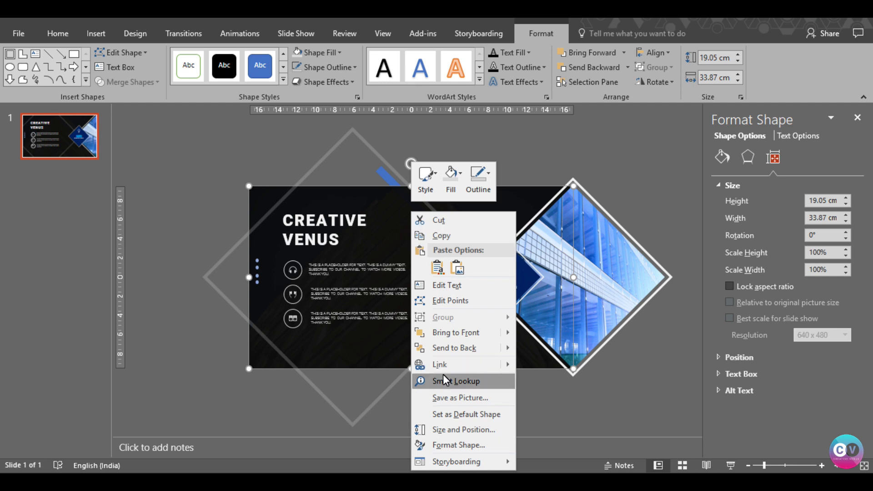
pyautogui.click(445, 354)
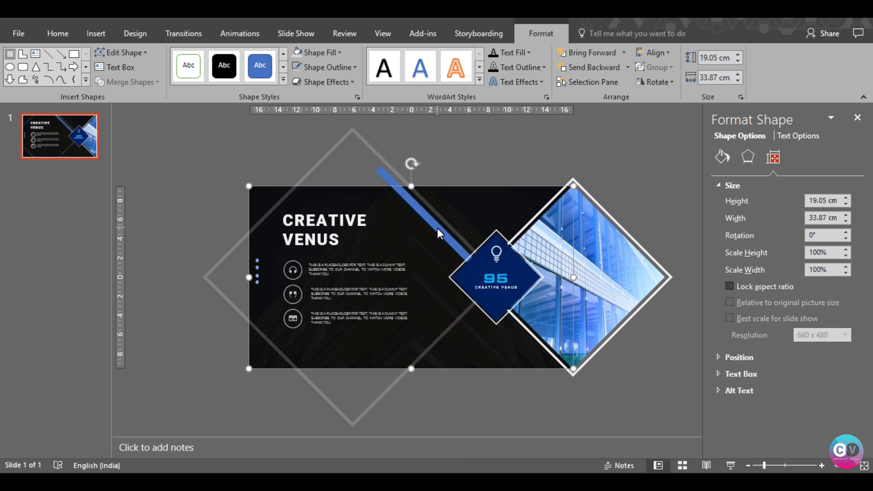
# Fill the bar with a custom sky blue, RGB 10, 169, 240.
pyautogui.click(438, 228)
pyautogui.click(722, 157)
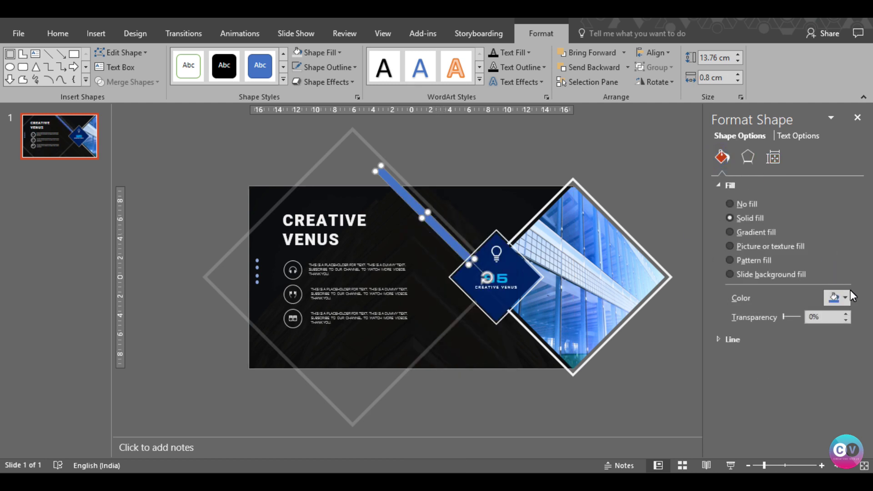
pyautogui.click(845, 298)
pyautogui.click(842, 399)
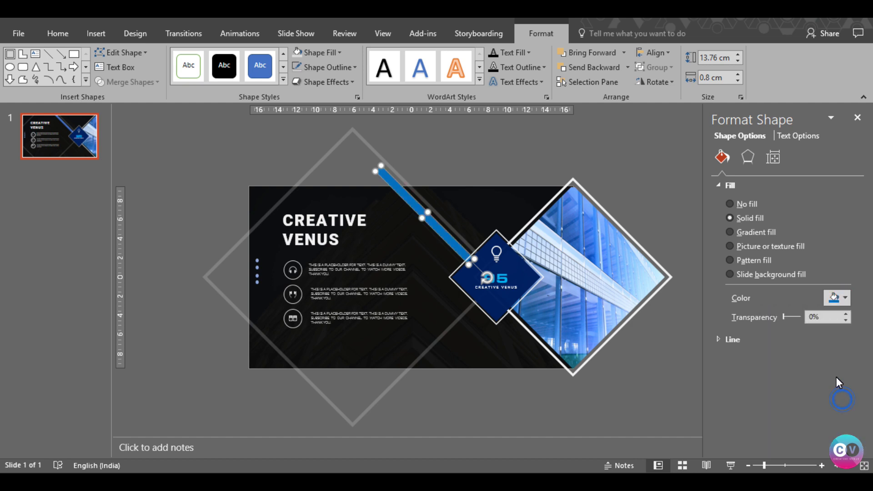
pyautogui.click(834, 304)
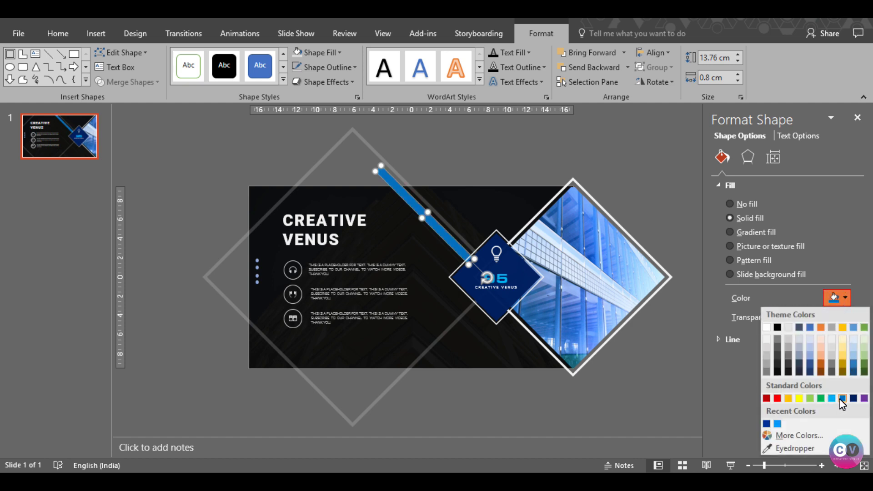
pyautogui.click(780, 436)
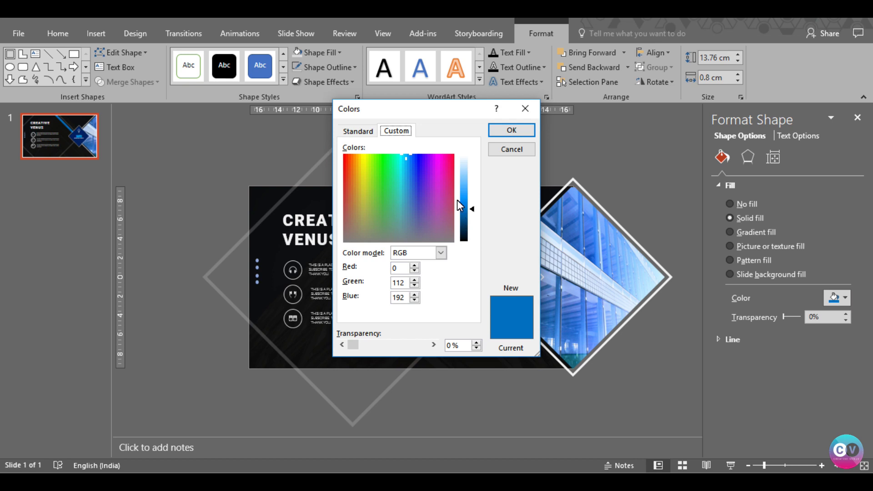
pyautogui.moveTo(473, 210); pyautogui.dragTo(473, 203)
pyautogui.moveTo(400, 162); pyautogui.dragTo(405, 161)
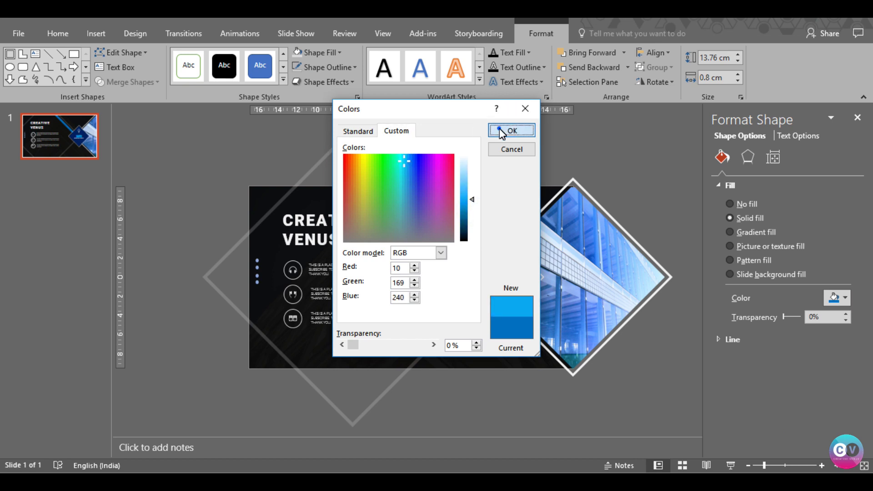
pyautogui.click(500, 130)
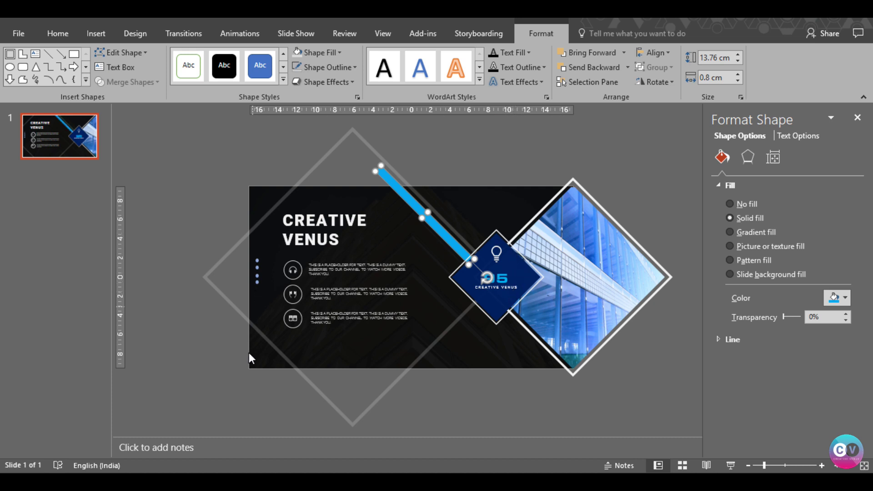
pyautogui.click(234, 378)
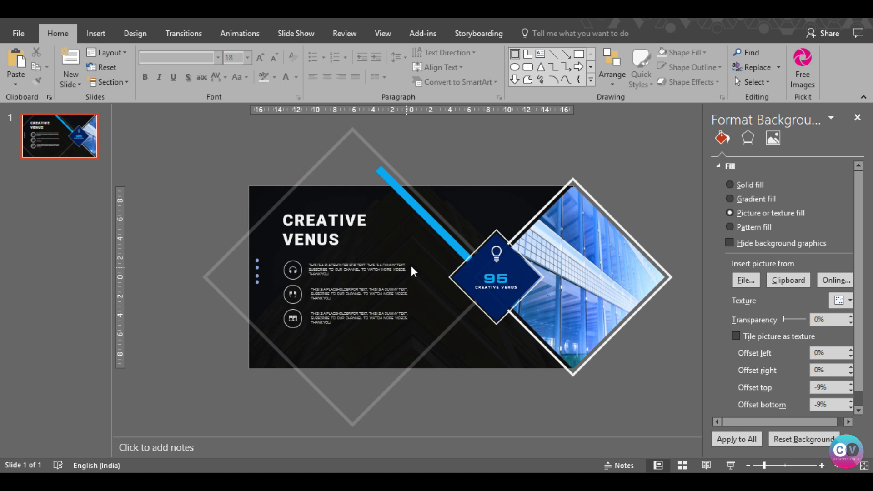
pyautogui.click(446, 236)
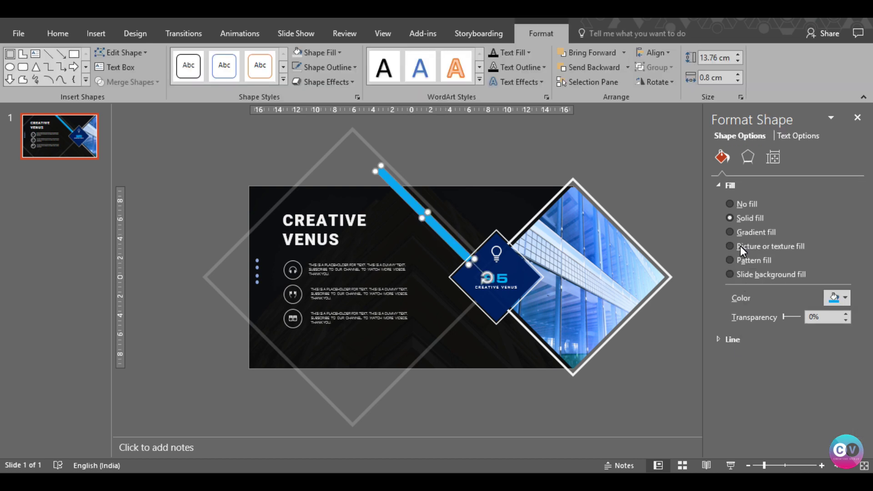
# Set the bar to 20% transparency and duplicate it across the lower-left corner.
pyautogui.click(787, 318)
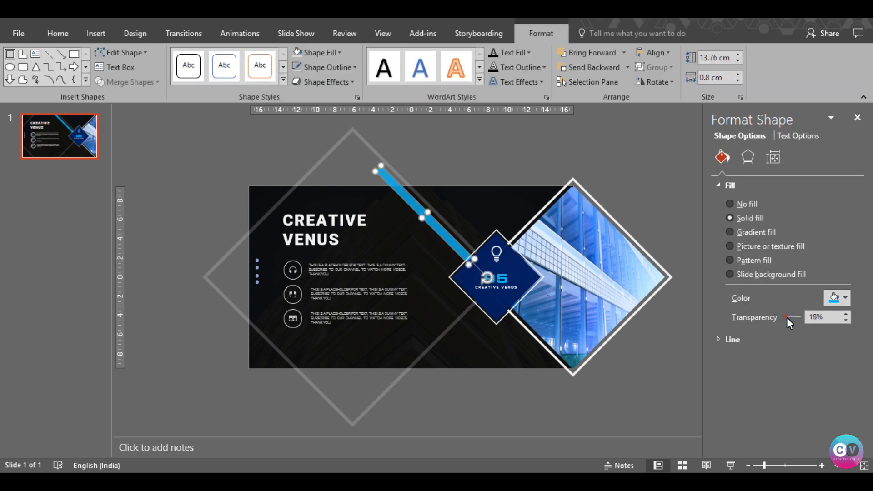
pyautogui.click(846, 315)
pyautogui.hotkey('ctrl', 'v')
pyautogui.moveTo(452, 247)
pyautogui.mouseDown()
pyautogui.moveTo(265, 393)
pyautogui.moveTo(288, 372)
pyautogui.mouseUp()
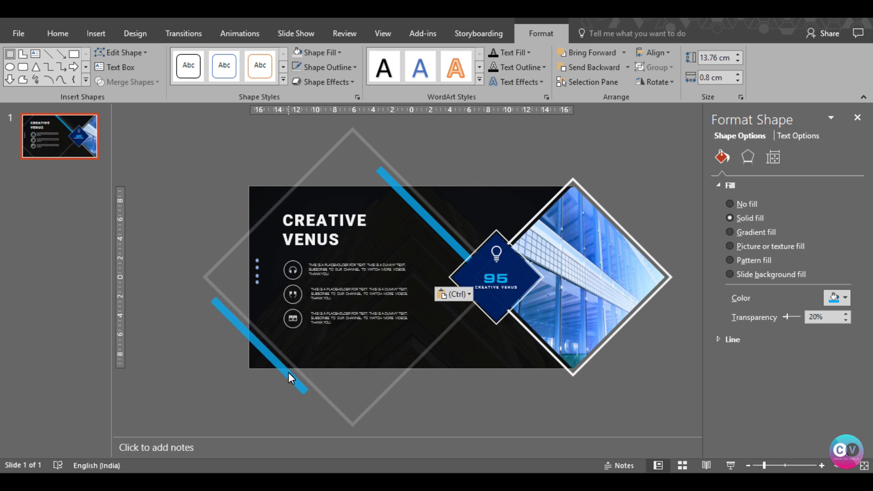
pyautogui.click(288, 373)
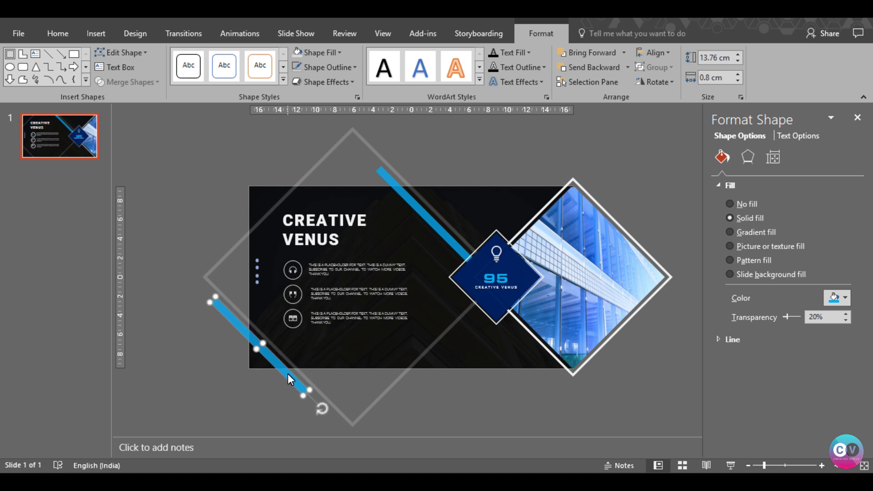
pyautogui.click(428, 408)
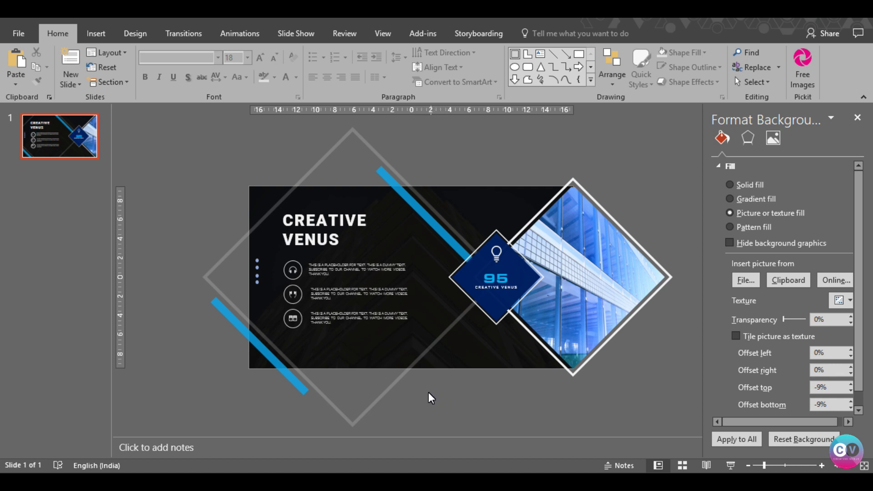
# Draw a wide dark navy rectangle below the three text items.
pyautogui.click(96, 33)
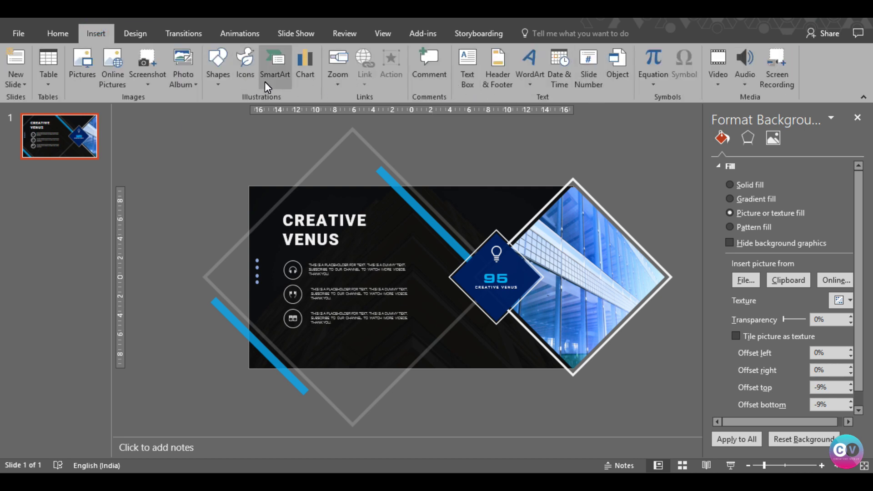
pyautogui.click(216, 83)
pyautogui.click(276, 110)
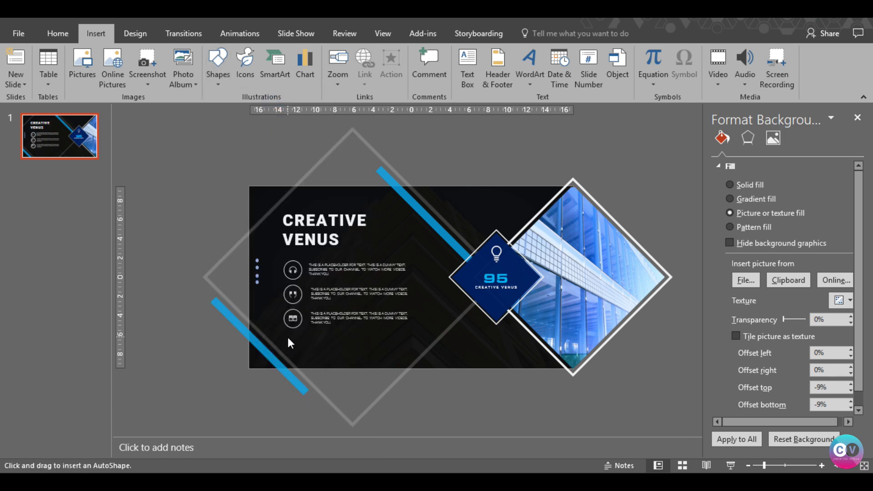
pyautogui.moveTo(288, 337)
pyautogui.mouseDown()
pyautogui.moveTo(407, 350)
pyautogui.moveTo(409, 359)
pyautogui.mouseUp()
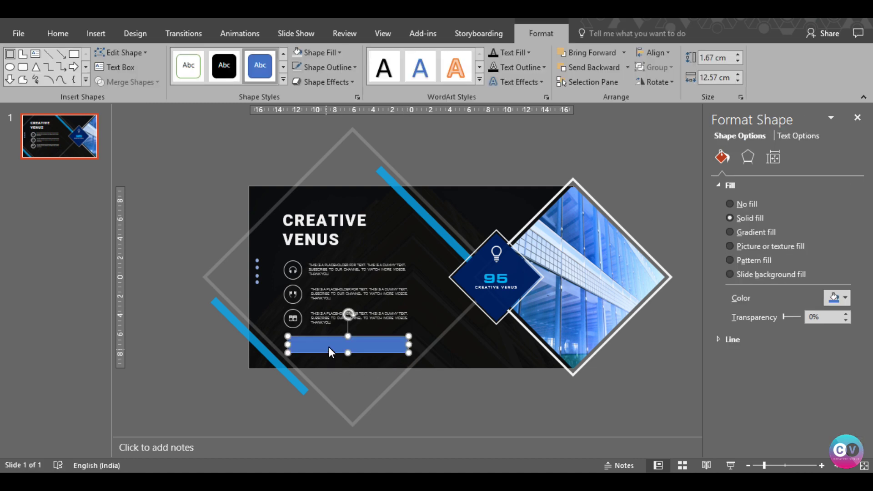
pyautogui.click(834, 299)
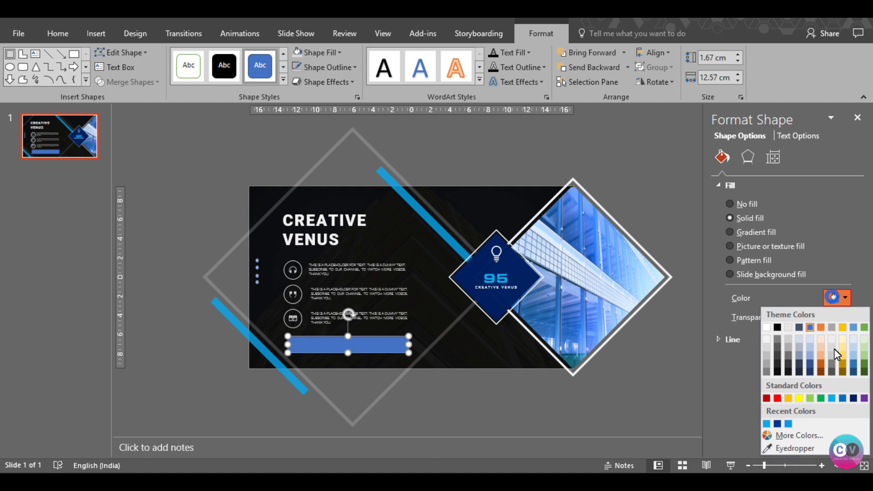
pyautogui.click(855, 398)
pyautogui.moveTo(351, 352); pyautogui.dragTo(349, 350)
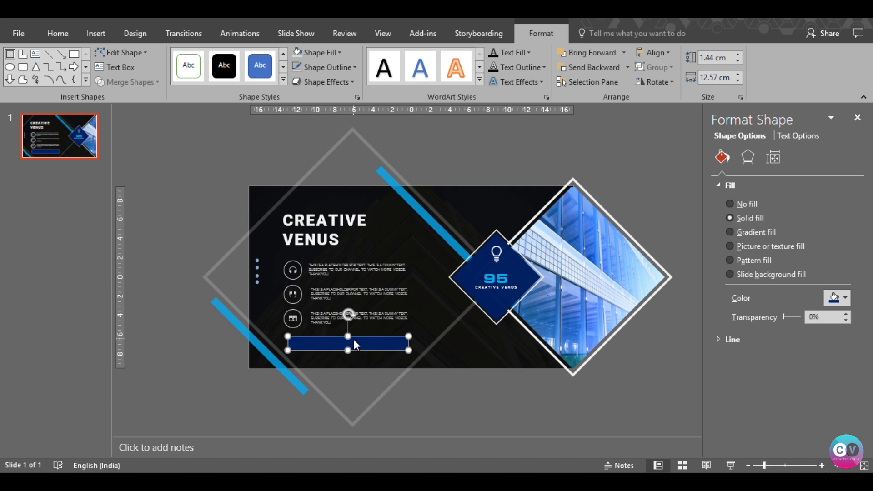
pyautogui.rightClick(372, 342)
pyautogui.press('Escape')
# Add 'SUBSCRIBE TO OUR CHANNEL' text to the rectangle in Roboto 14 with loose letter spacing.
pyautogui.rightClick(362, 345)
pyautogui.click(404, 160)
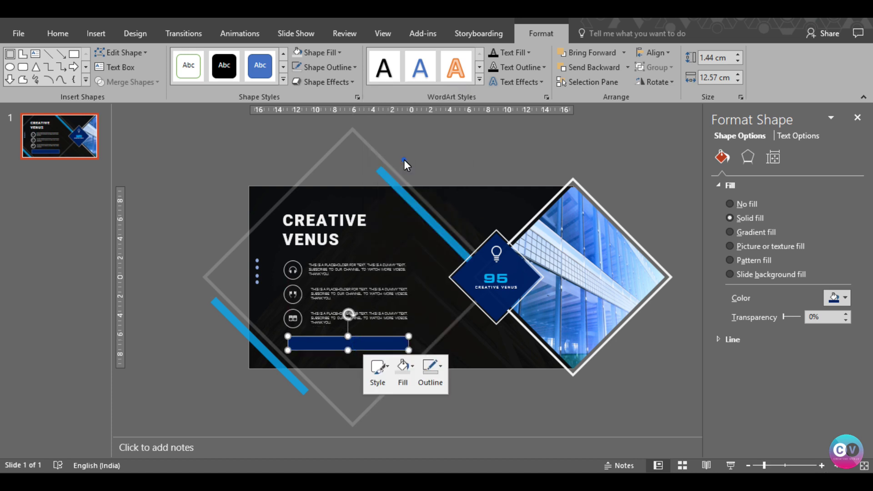
pyautogui.write('SUBSC')
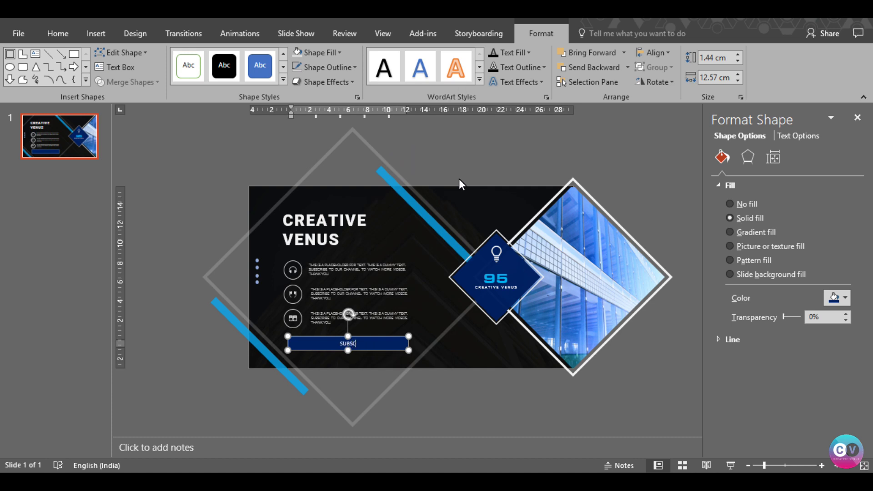
pyautogui.write('RIBE TO OUR CHANNEL')
pyautogui.hotkey('ctrl', 'a')
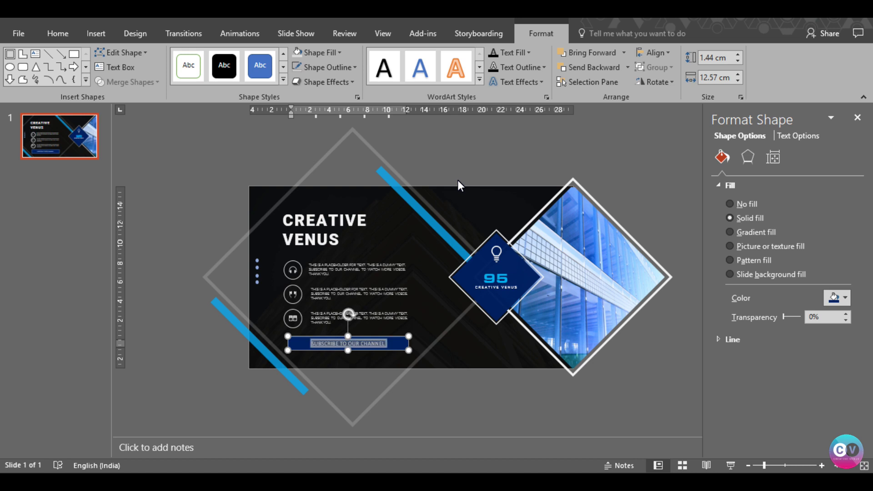
pyautogui.click(64, 32)
pyautogui.click(182, 60)
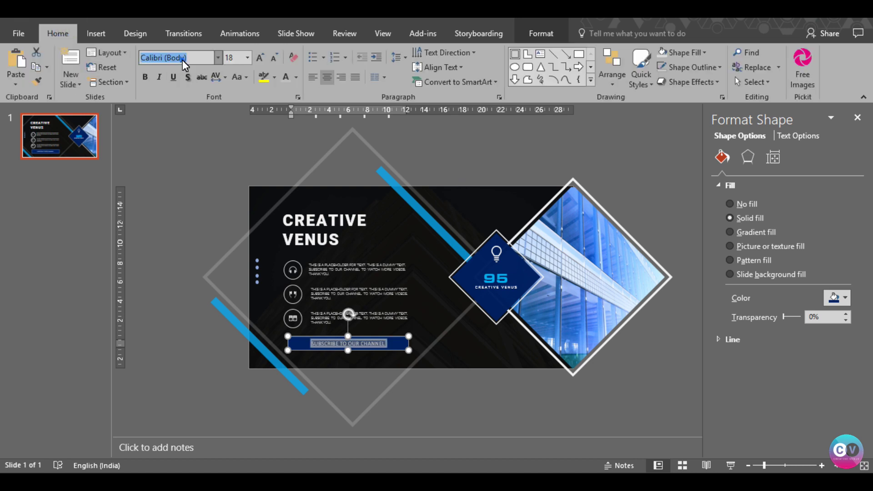
pyautogui.write('Robo')
pyautogui.press('Return')
pyautogui.click(273, 58)
pyautogui.click(274, 58)
pyautogui.click(273, 58)
pyautogui.click(219, 77)
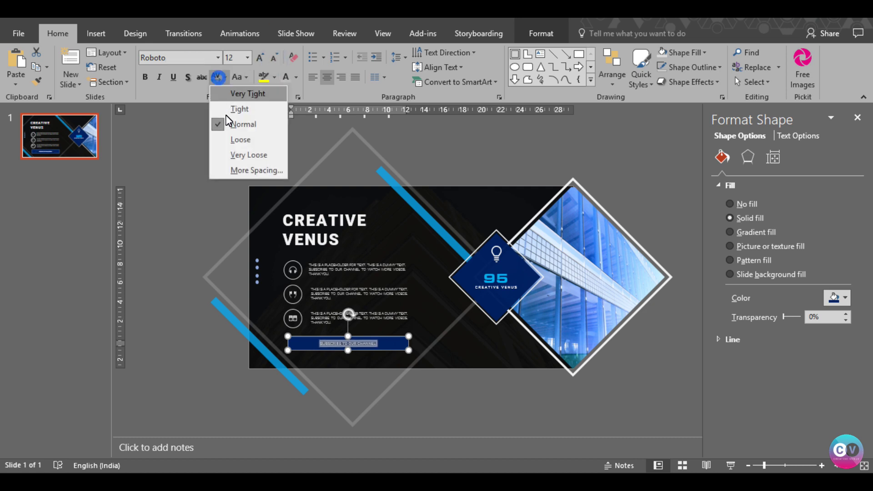
pyautogui.click(225, 140)
pyautogui.click(259, 57)
pyautogui.click(451, 393)
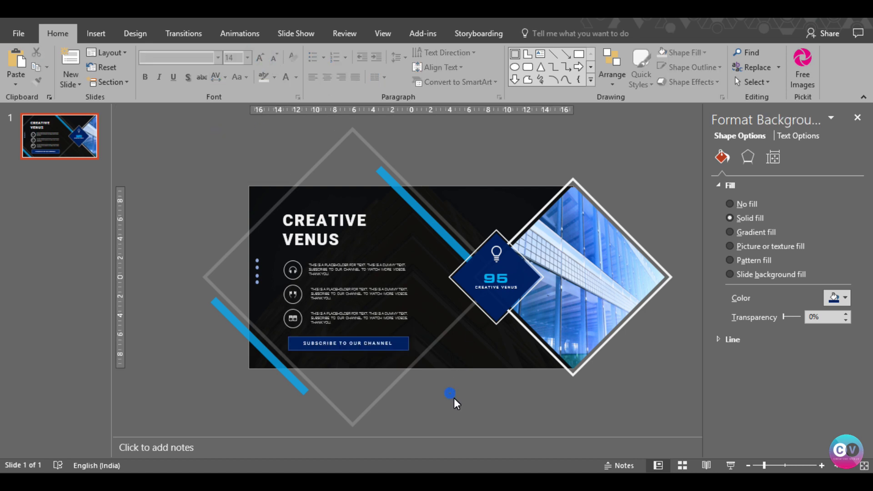
# Give the subscribe button a soft outer shadow with increased blur.
pyautogui.click(370, 349)
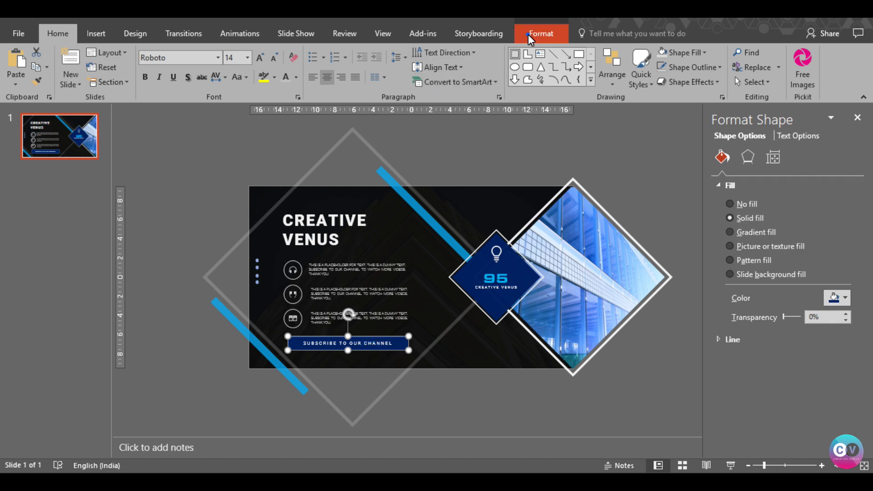
pyautogui.click(540, 34)
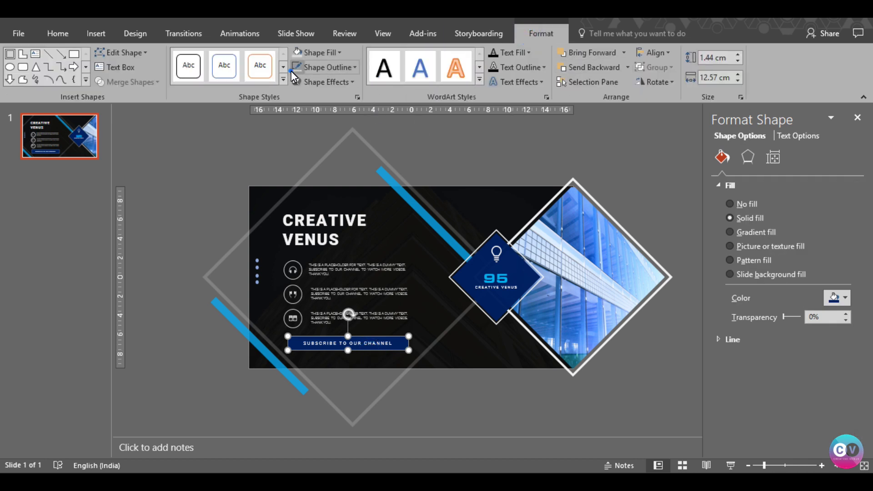
pyautogui.click(749, 157)
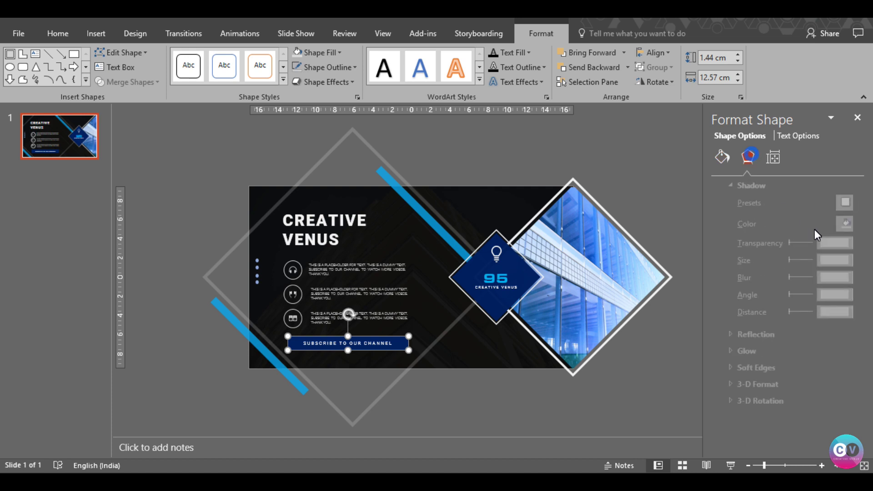
pyautogui.click(766, 296)
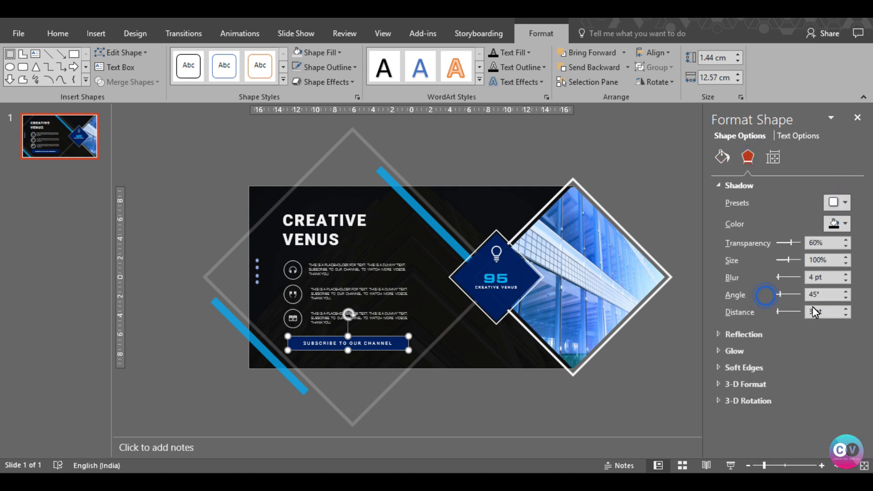
pyautogui.moveTo(777, 279); pyautogui.dragTo(779, 278)
pyautogui.click(462, 408)
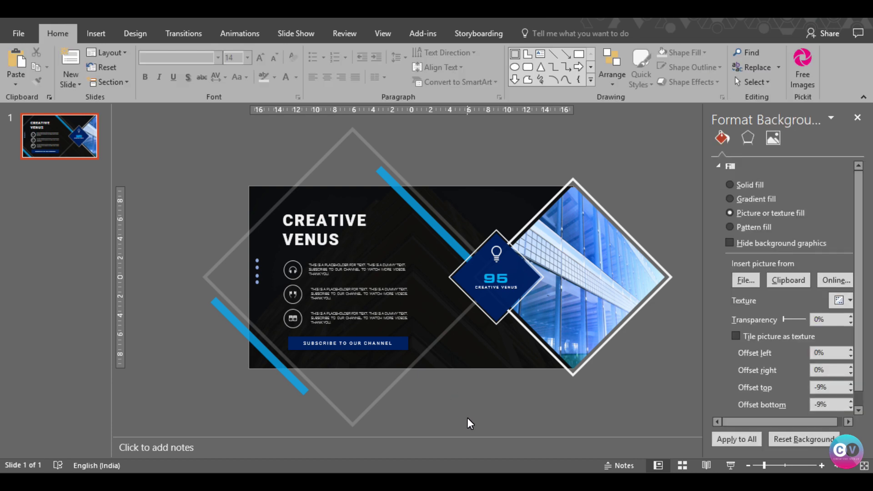
# Colour the word VENUS with the recent bright blue.
pyautogui.click(314, 242)
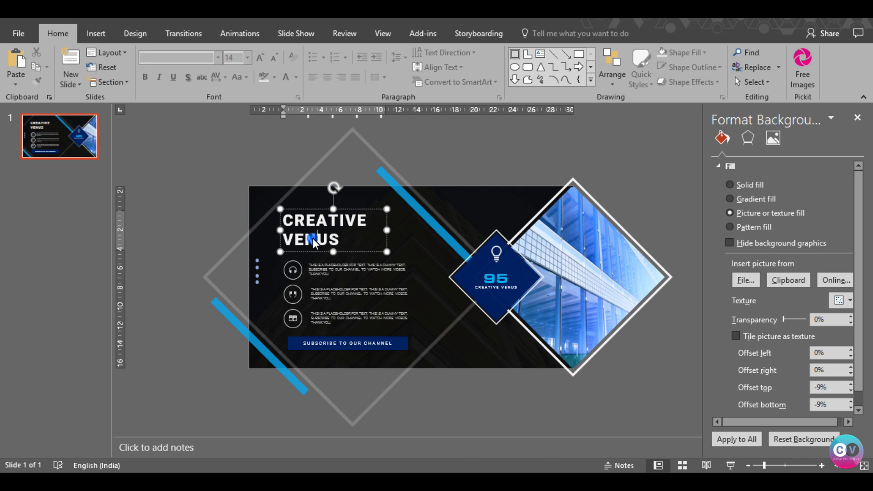
pyautogui.doubleClick(313, 239)
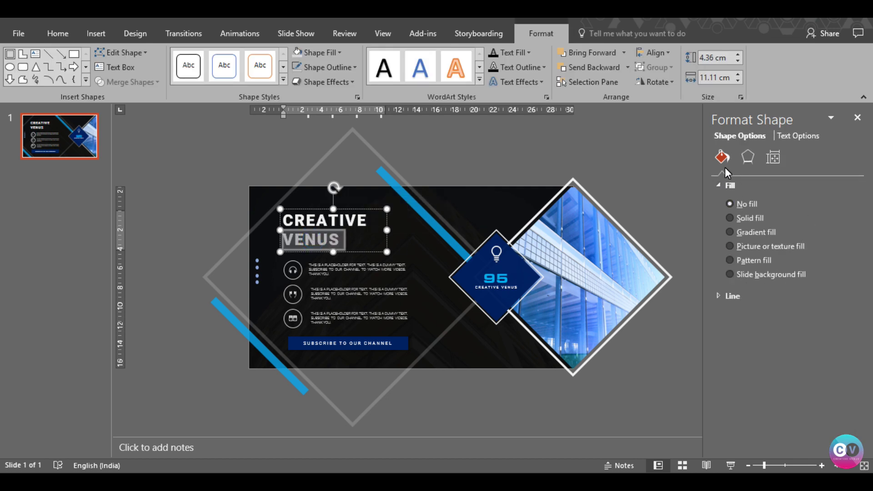
pyautogui.click(799, 137)
pyautogui.click(849, 283)
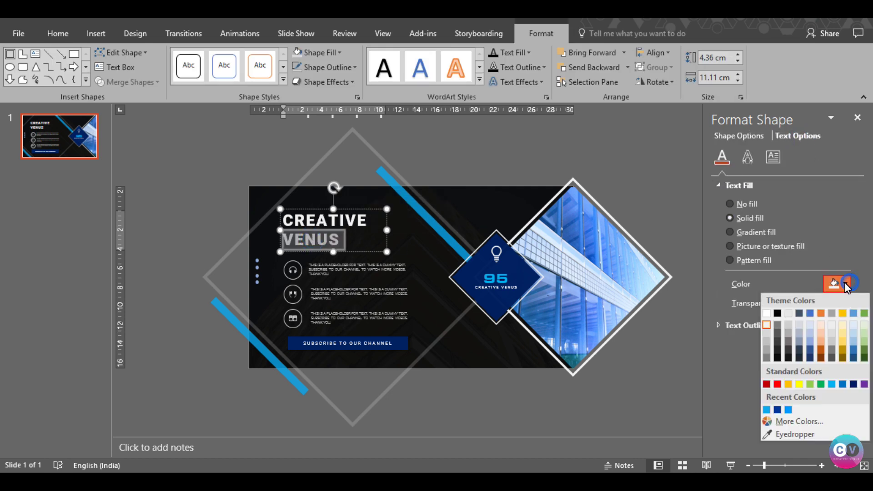
pyautogui.click(832, 384)
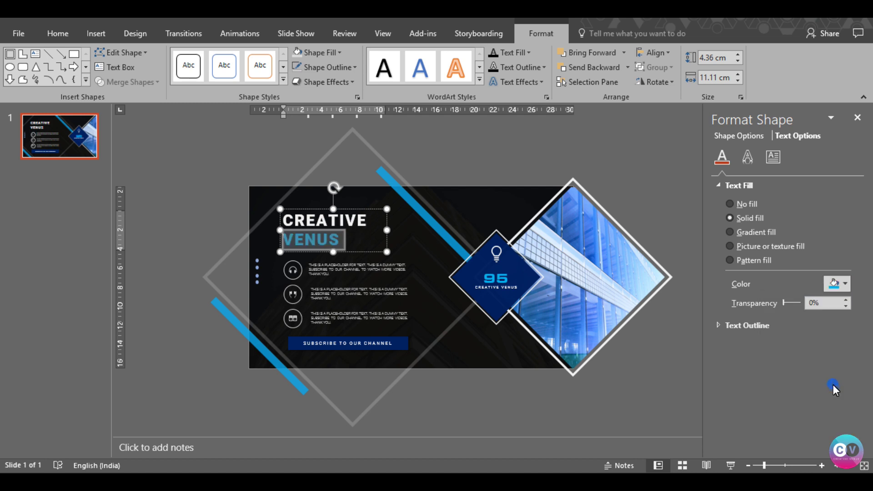
pyautogui.click(842, 286)
pyautogui.click(767, 409)
pyautogui.click(504, 406)
pyautogui.click(458, 385)
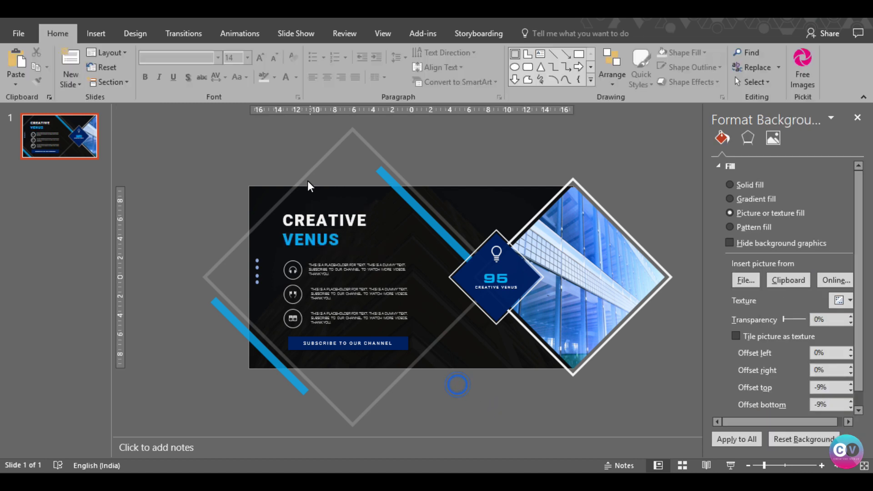
# Change CREATIVE from Roboto Black to the regular Roboto font.
pyautogui.doubleClick(312, 222)
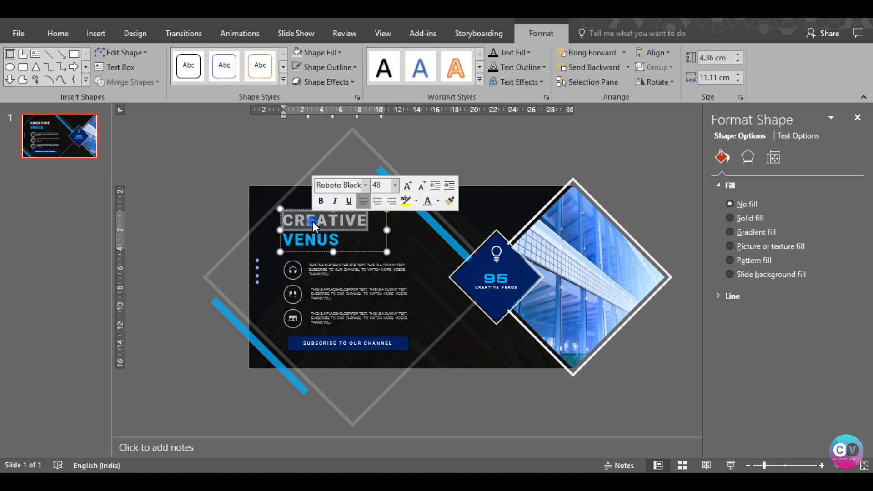
pyautogui.click(58, 33)
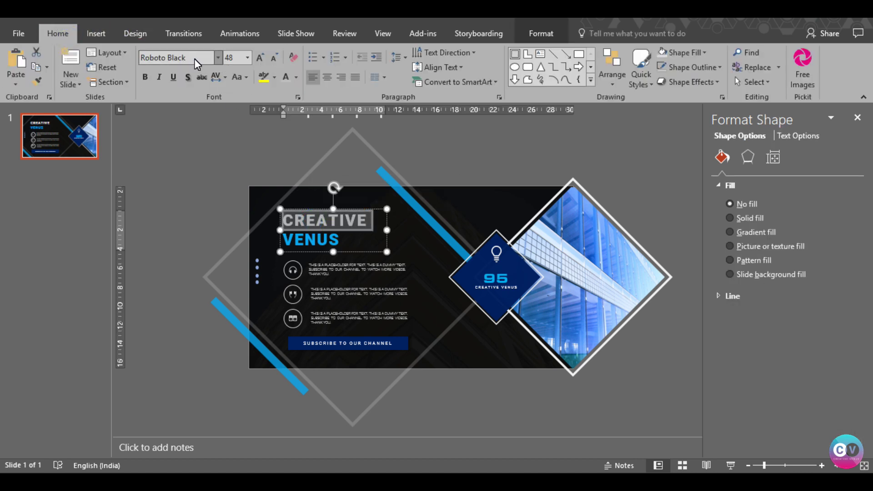
pyautogui.click(194, 58)
pyautogui.click(218, 58)
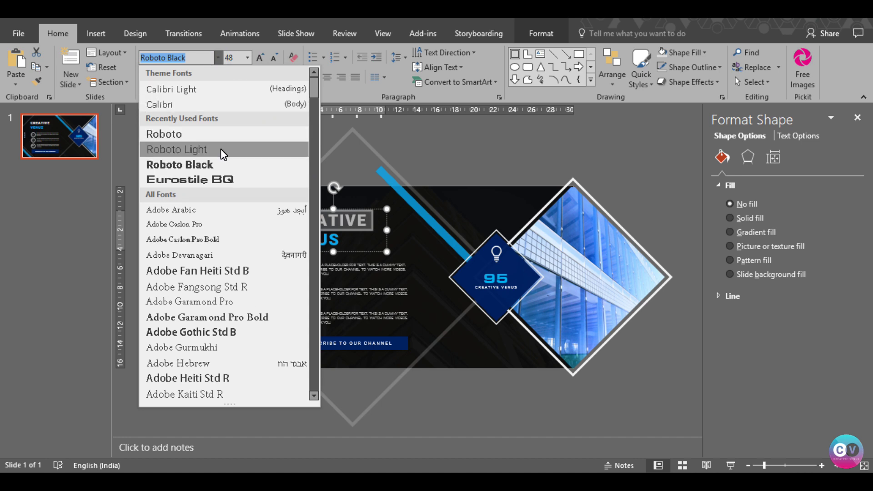
pyautogui.click(200, 133)
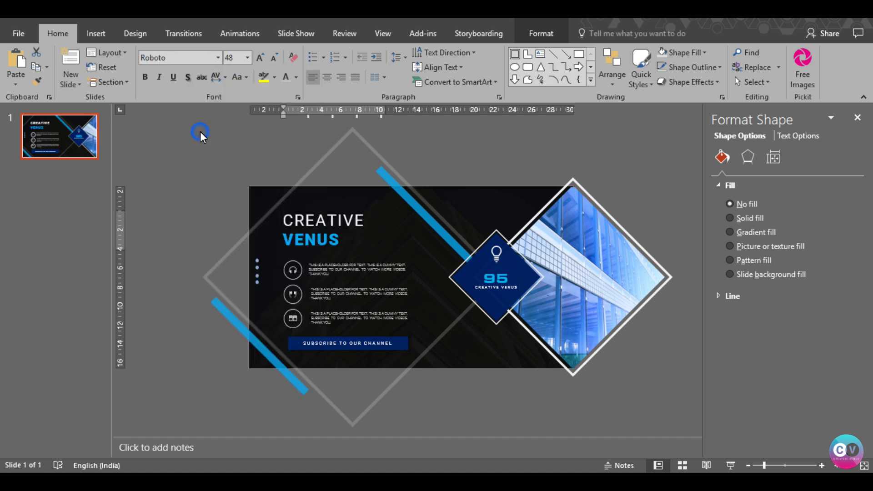
pyautogui.click(176, 220)
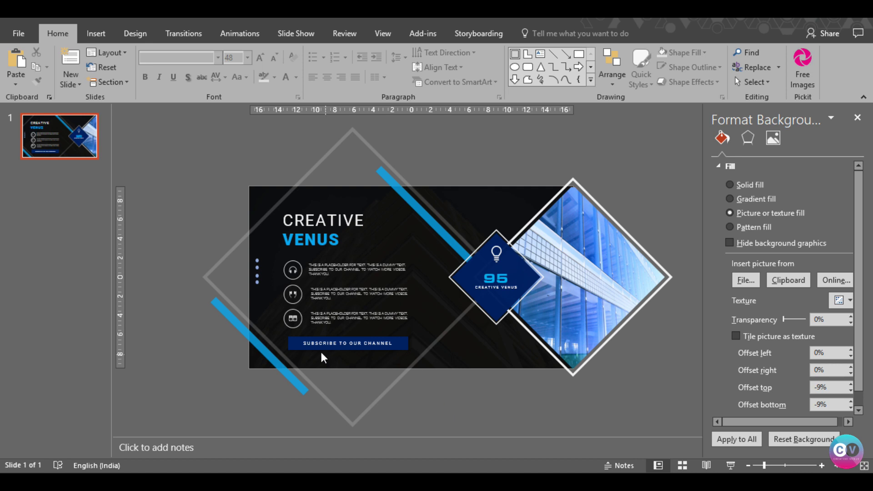
# Fill the four dots beside the heading with the recent bright blue.
pyautogui.moveTo(172, 297); pyautogui.dragTo(294, 239)
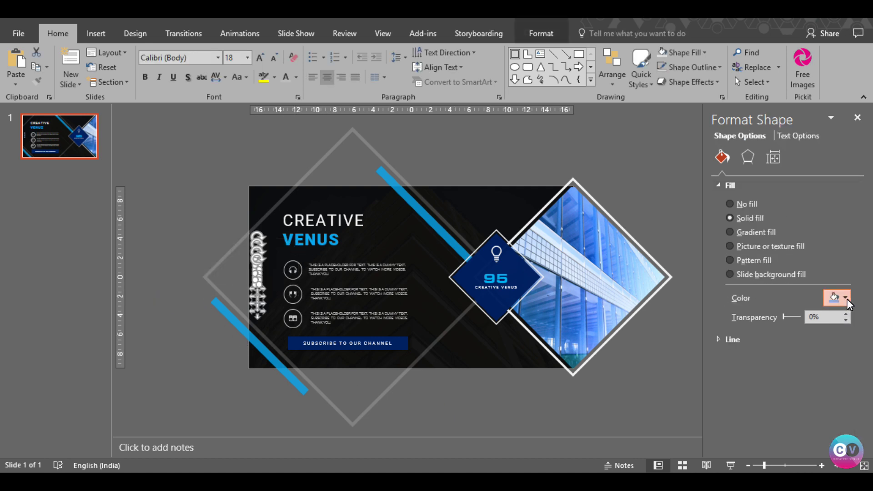
pyautogui.click(549, 32)
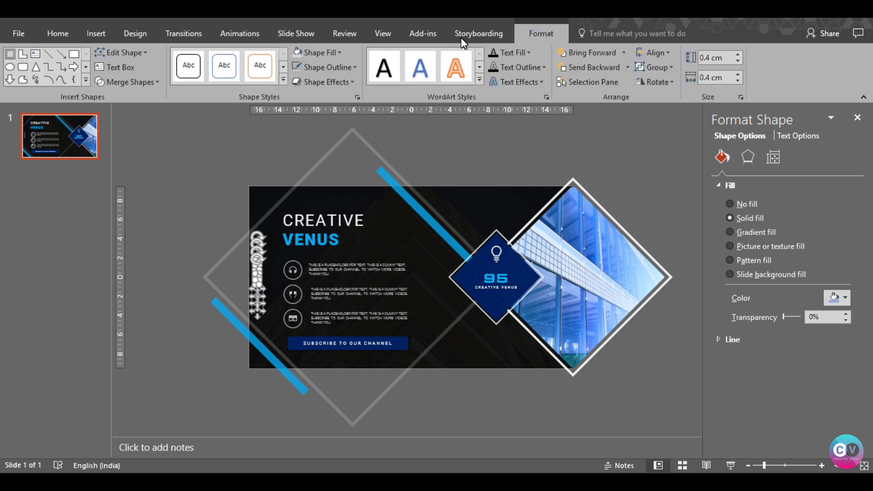
pyautogui.click(340, 52)
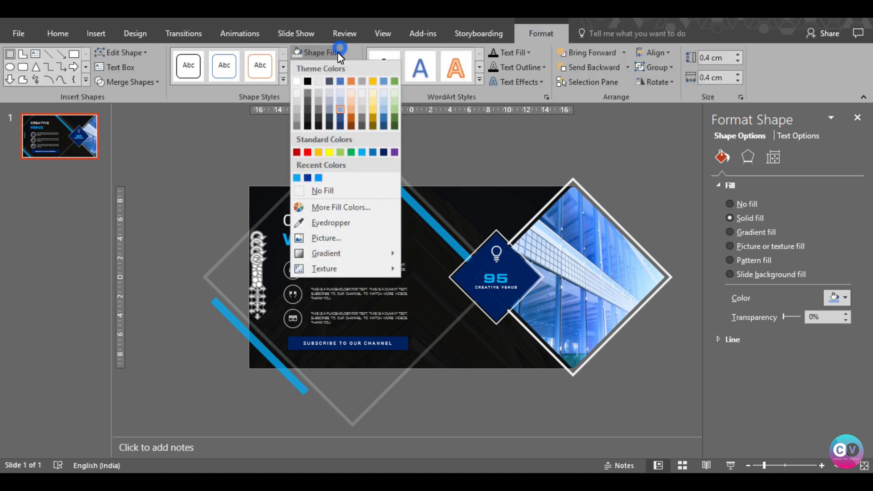
pyautogui.click(296, 178)
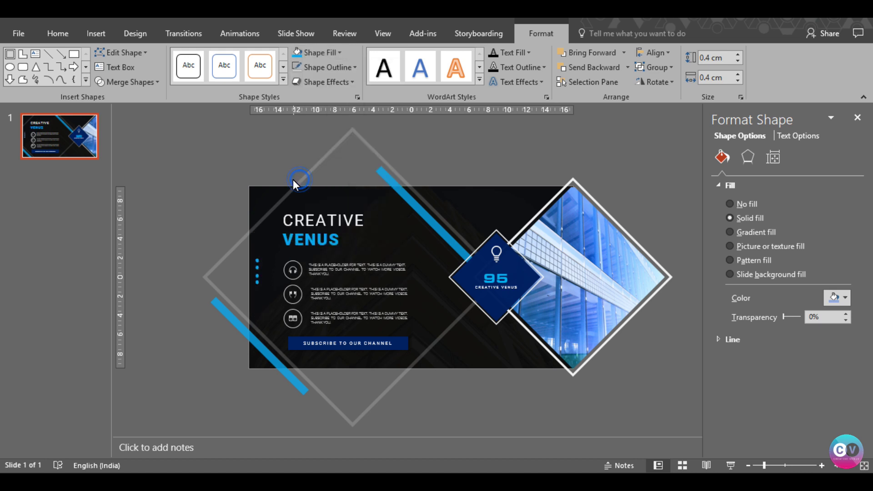
pyautogui.click(178, 340)
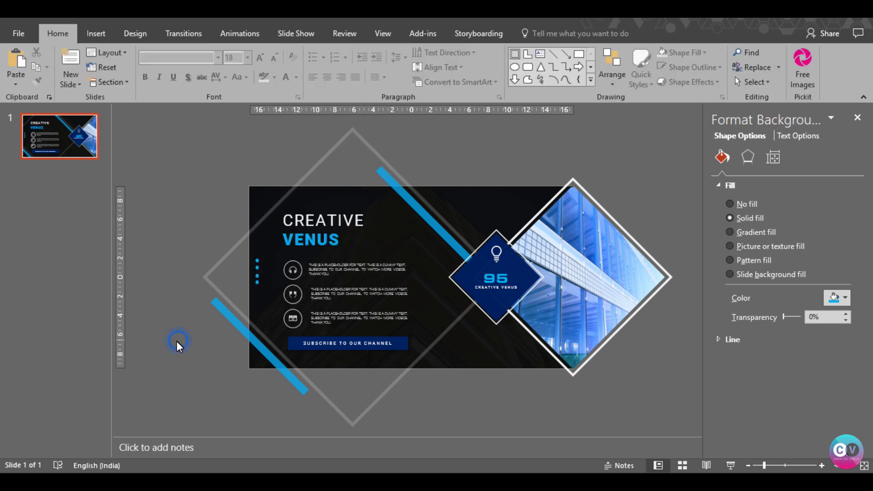
# Zoom in to inspect the blue dots, then zoom back out to fit the slide.
pyautogui.click(793, 465)
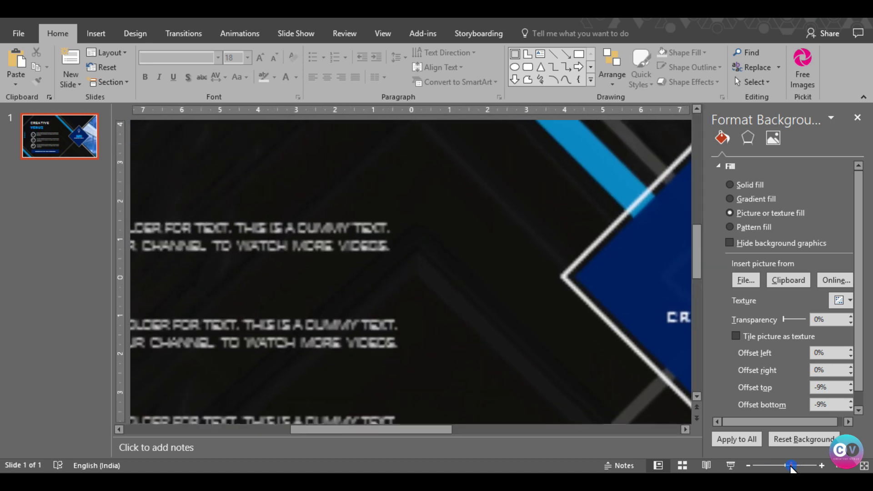
pyautogui.click(748, 466)
pyautogui.click(748, 465)
pyautogui.click(749, 465)
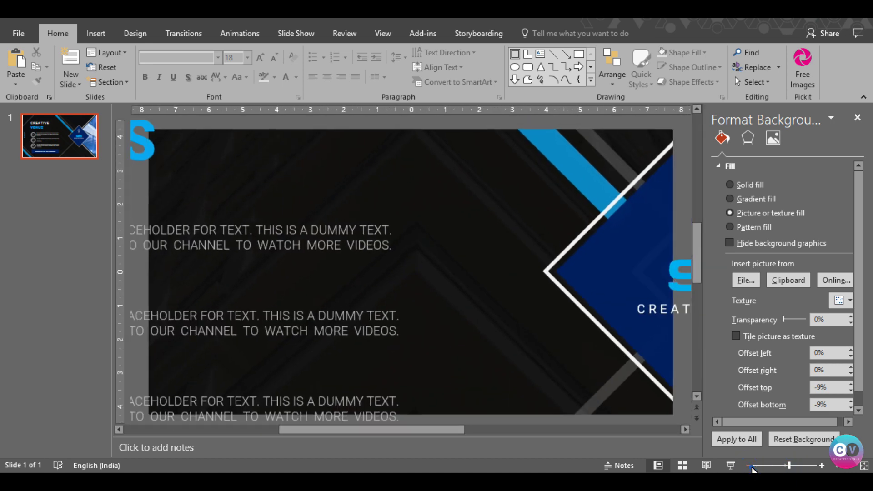
pyautogui.click(748, 465)
pyautogui.click(779, 466)
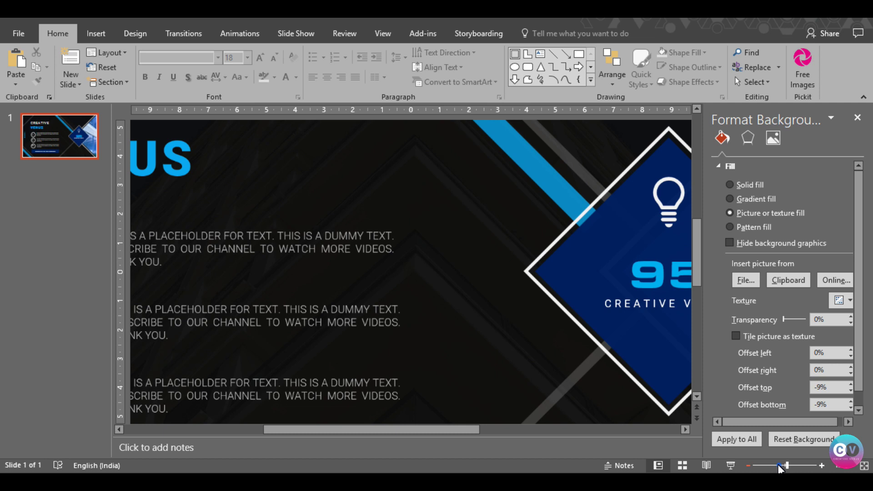
pyautogui.click(749, 465)
pyautogui.click(749, 466)
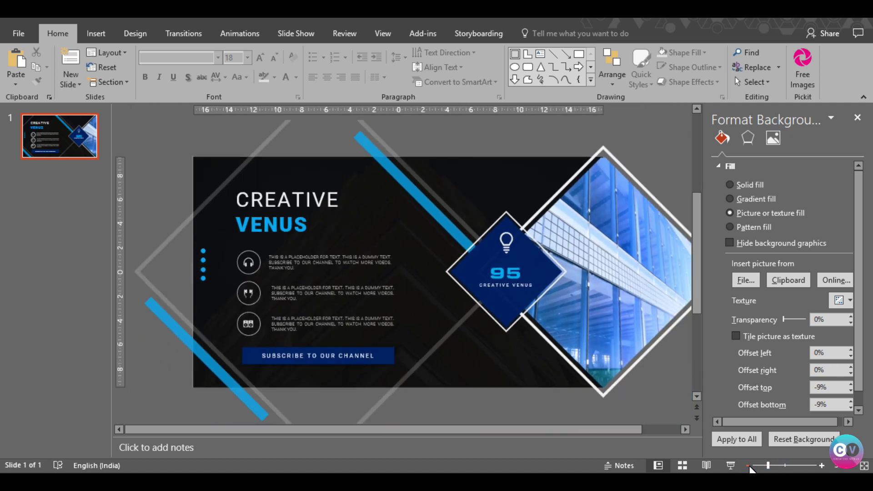
pyautogui.click(750, 466)
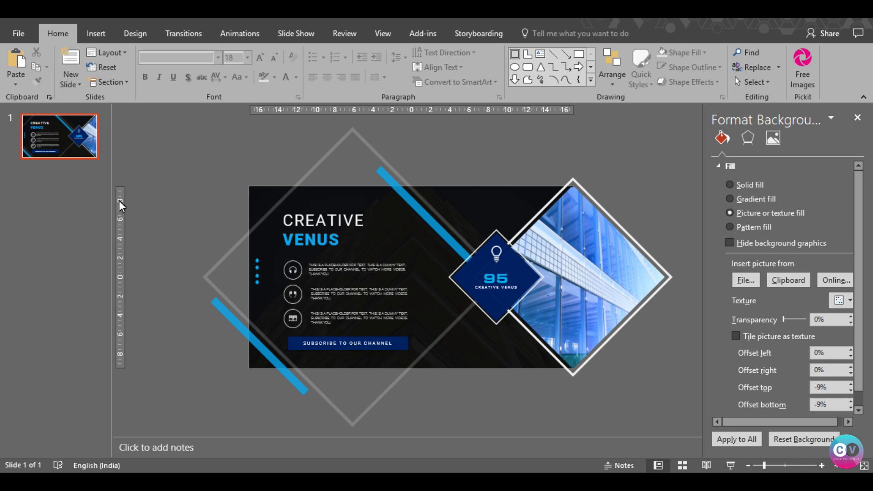
# Duplicate the title slide and fill the copy's background rectangle navy at 4% transparency.
pyautogui.rightClick(76, 152)
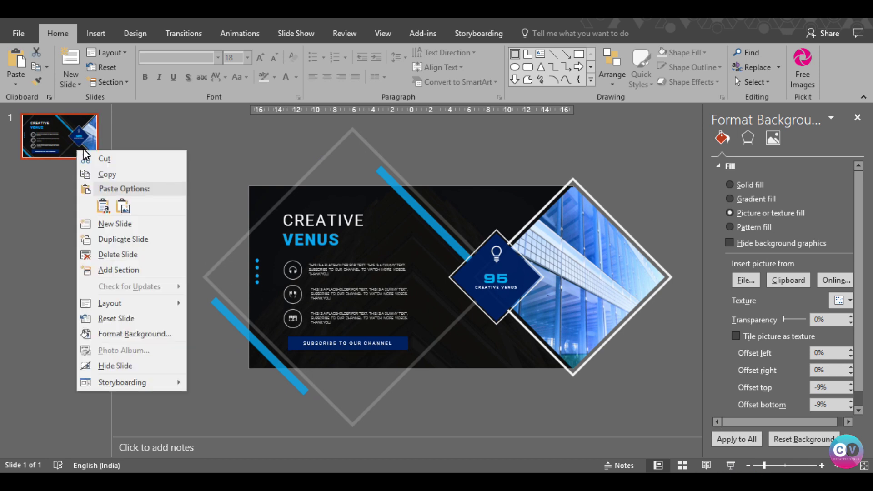
pyautogui.click(106, 234)
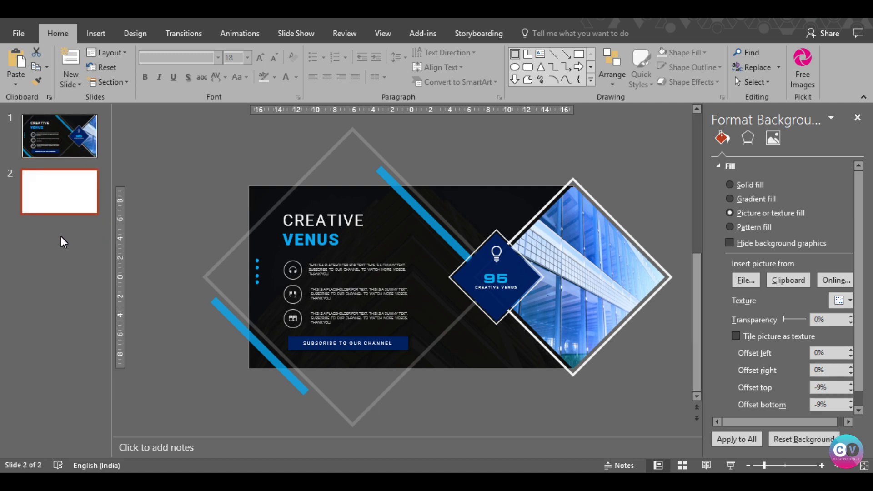
pyautogui.click(468, 200)
pyautogui.click(836, 297)
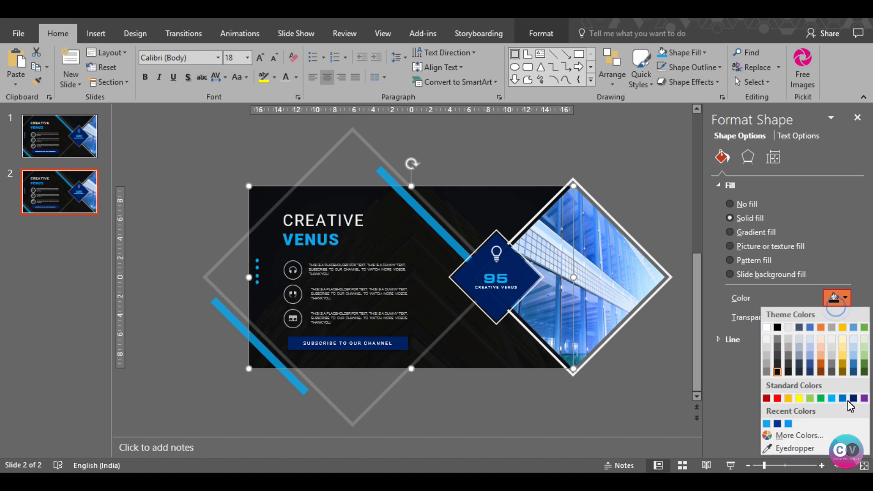
pyautogui.click(853, 399)
pyautogui.click(783, 319)
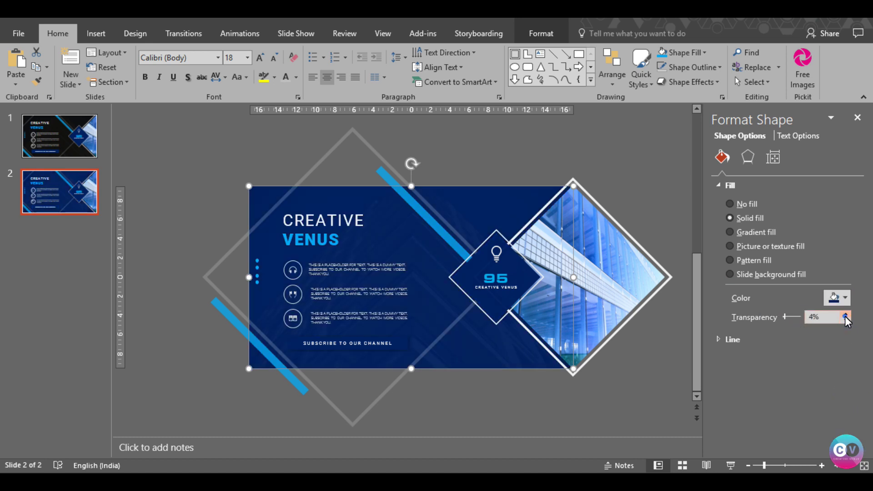
# Fill slide 2's subscribe button light grey with darker text, then return to slide 1.
pyautogui.click(405, 349)
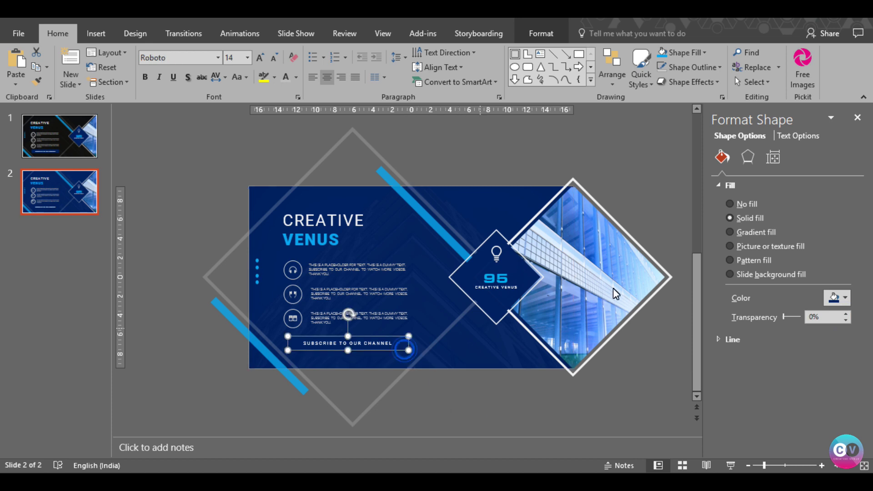
pyautogui.click(844, 302)
pyautogui.click(768, 347)
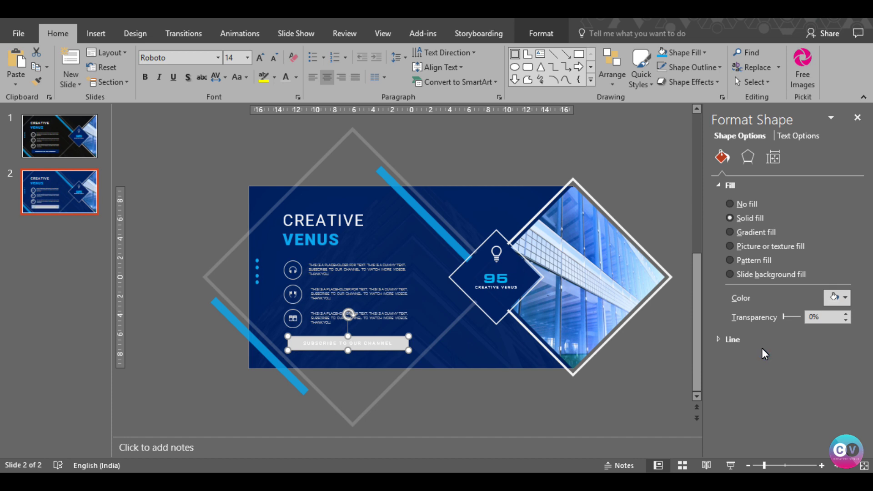
pyautogui.click(296, 77)
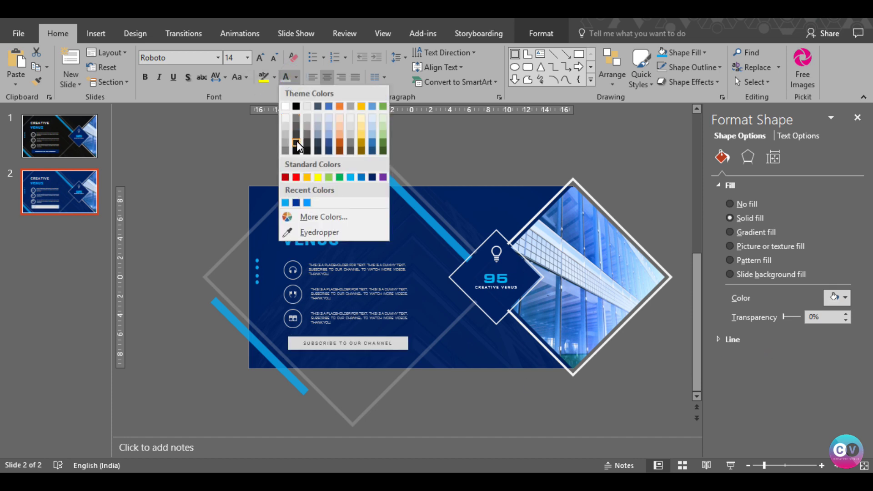
pyautogui.click(297, 140)
pyautogui.click(432, 405)
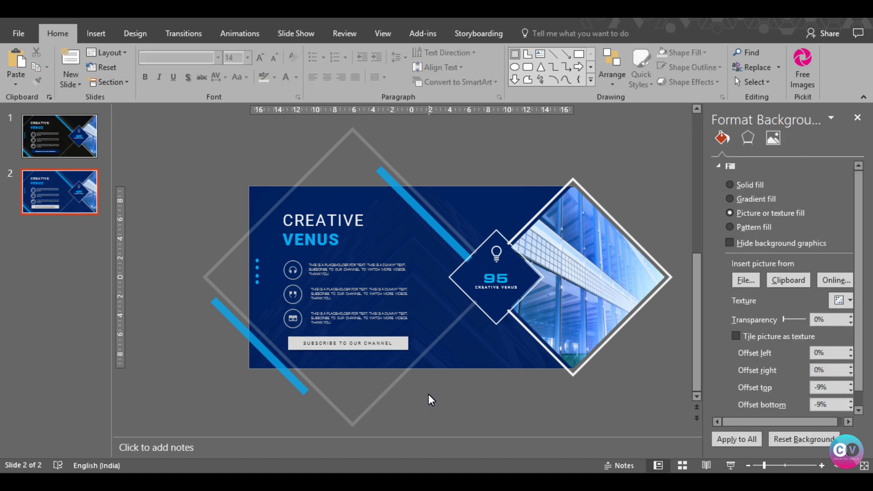
pyautogui.click(55, 142)
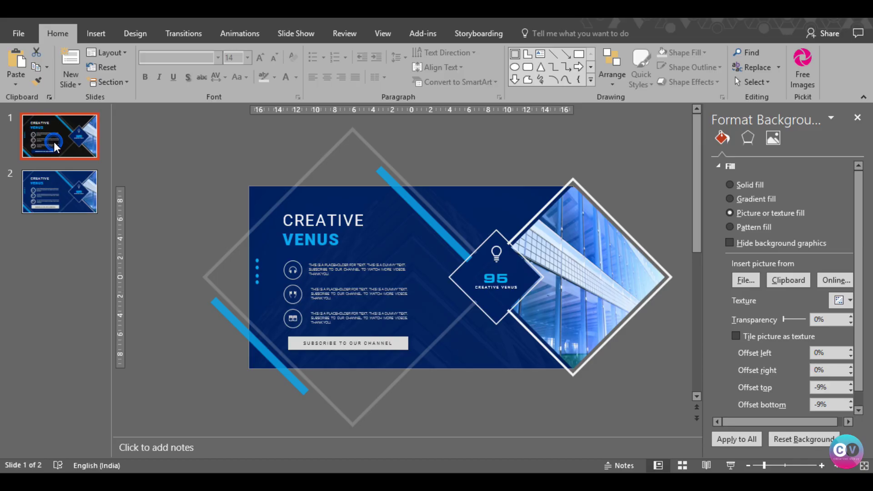
# Play the slideshow full screen starting from the dark title slide.
pyautogui.press('F5')
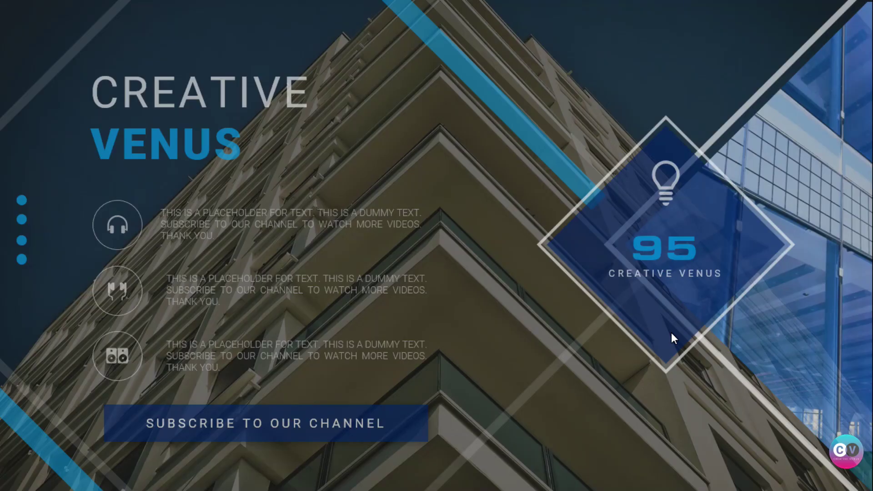